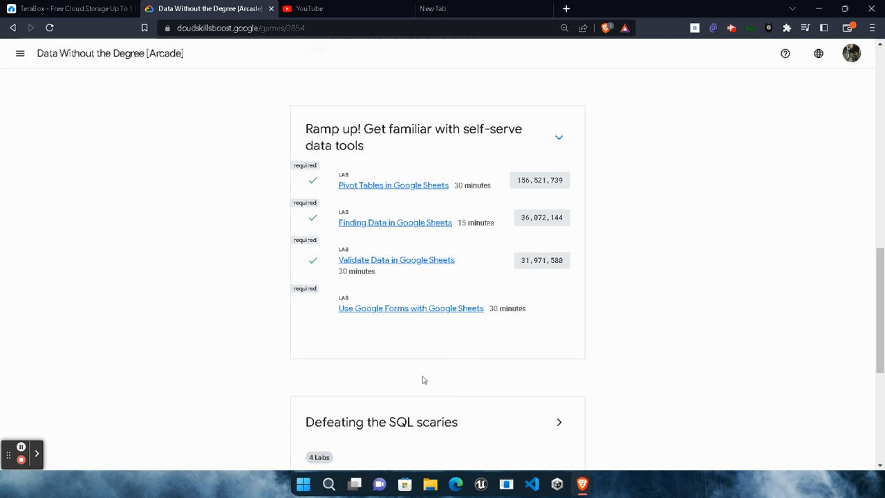
Step: Expand the Start Here and Defeating the SQL scaries sections and review the labs listed in the game
scroll(548, 386, "up", 2)
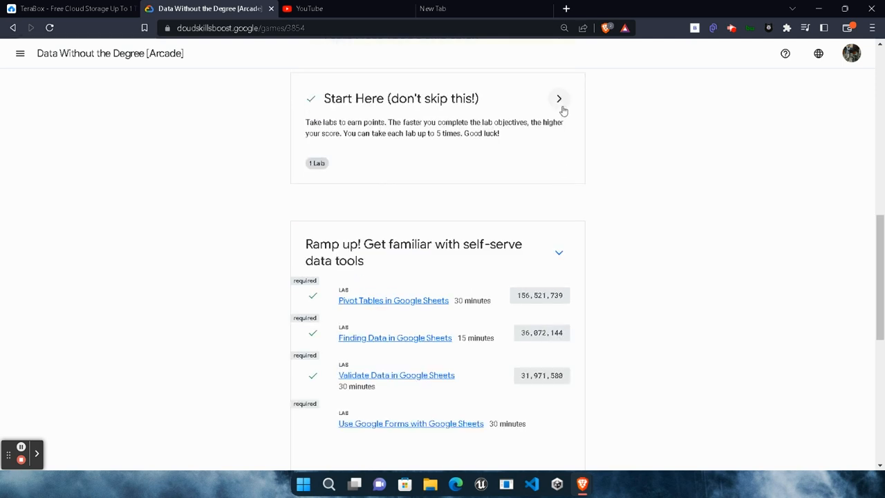
left_click(560, 99)
scroll(387, 146, "down", 2)
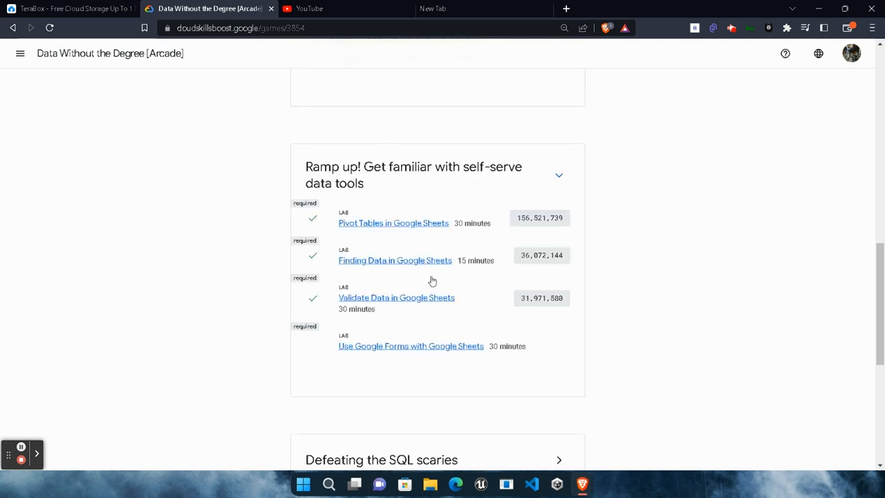
scroll(670, 360, "down", 3)
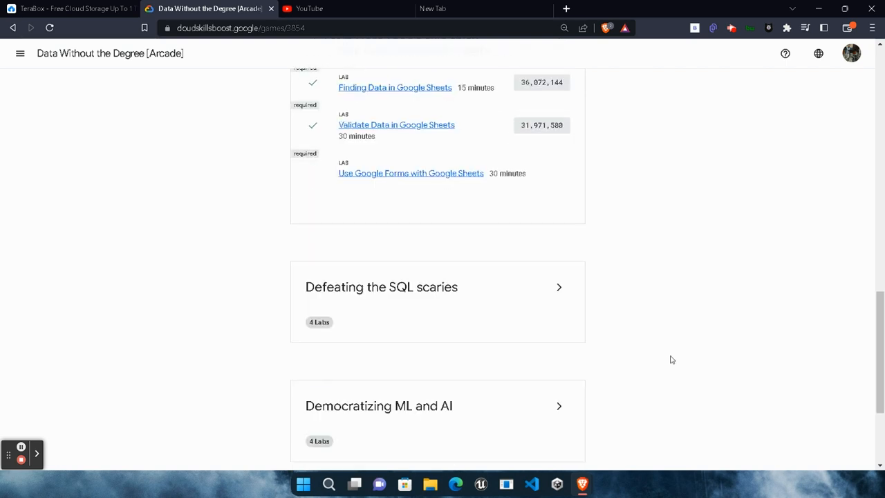
left_click(559, 287)
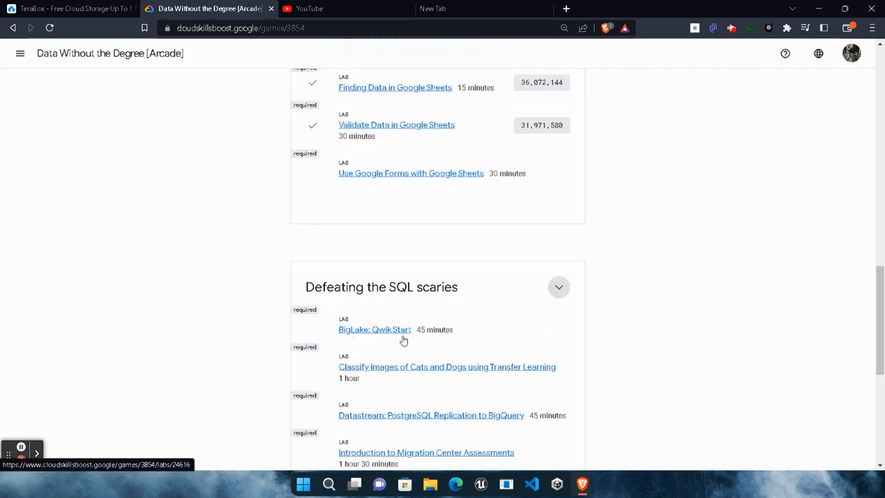
scroll(652, 348, "up", 2)
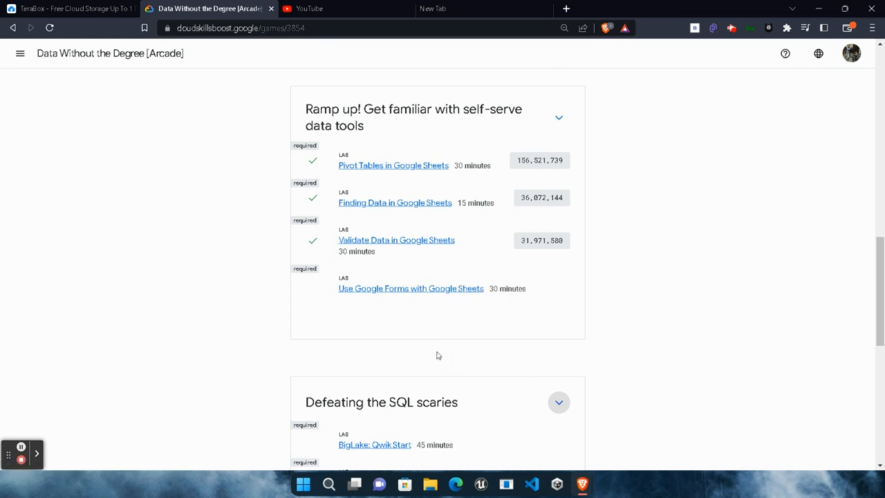
Step: Start the Use Google Forms with Google Sheets lab and open its Google Drive link in a private window
left_click(433, 294)
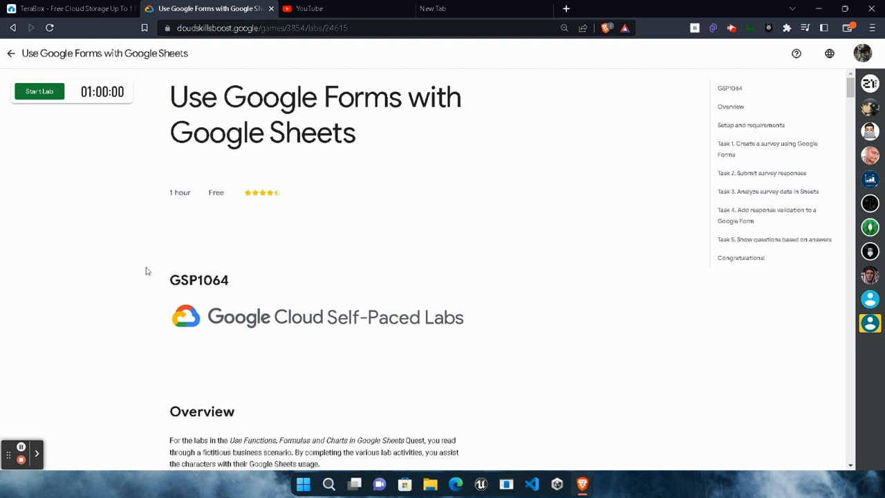
left_click(45, 99)
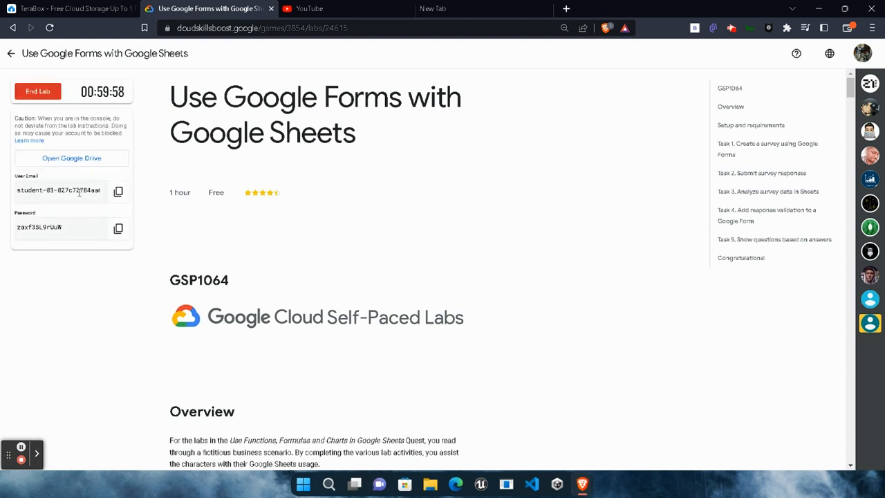
right_click(89, 159)
left_click(139, 197)
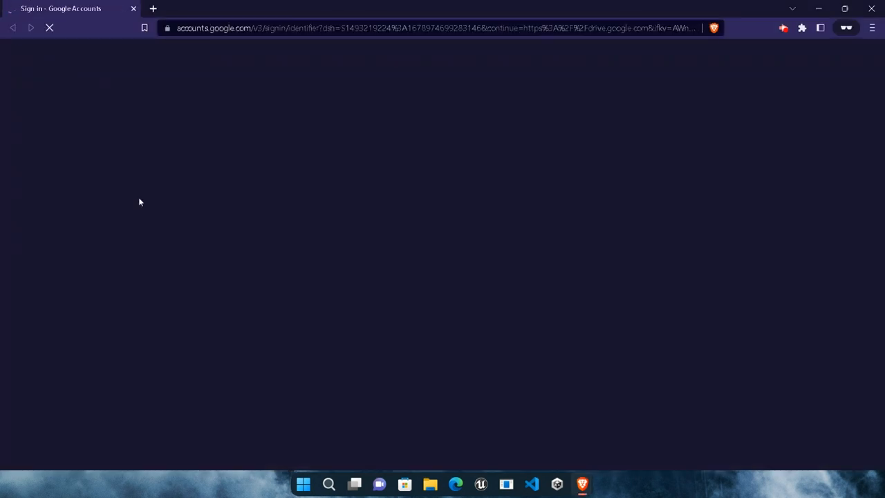
Step: Enter the lab account's email on the Google sign-in page and continue to the password prompt
key("ctrl+v")
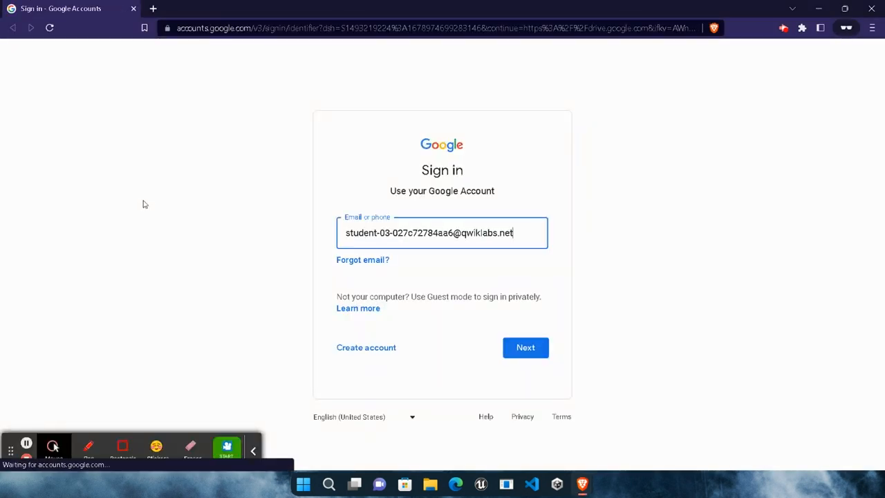
left_click(256, 450)
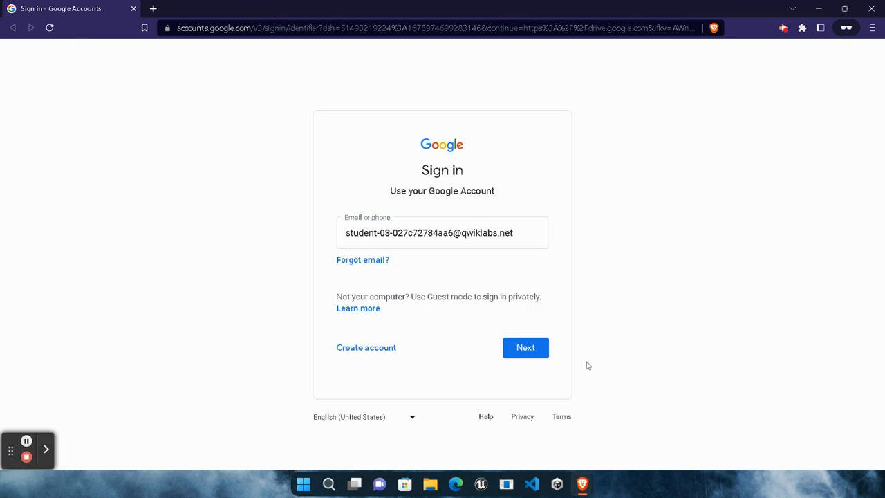
left_click(538, 352)
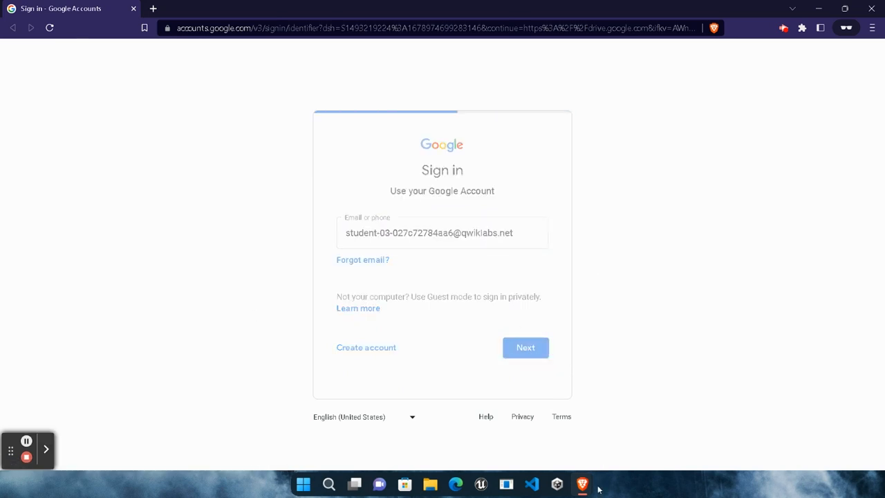
Step: Copy the lab account password from the lab page, sign in with it, and accept the new account terms
mouse_move(584, 486)
left_click(456, 415)
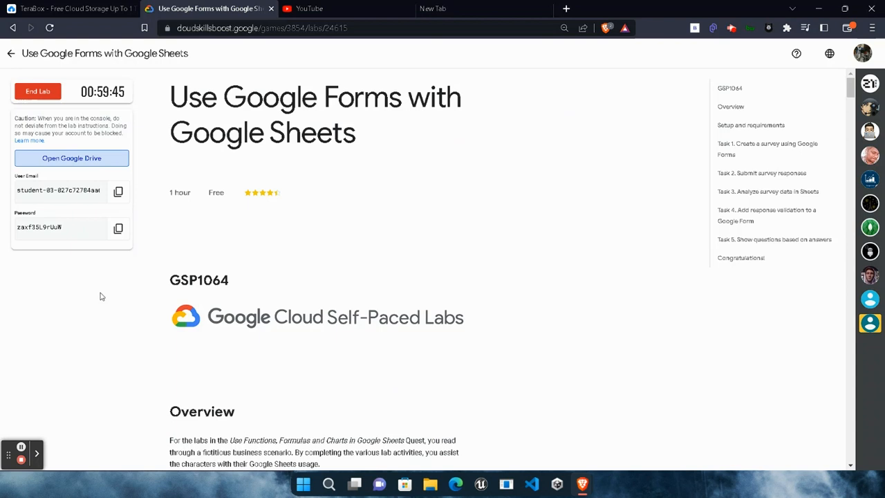
left_click(109, 227)
mouse_move(582, 484)
left_click(705, 429)
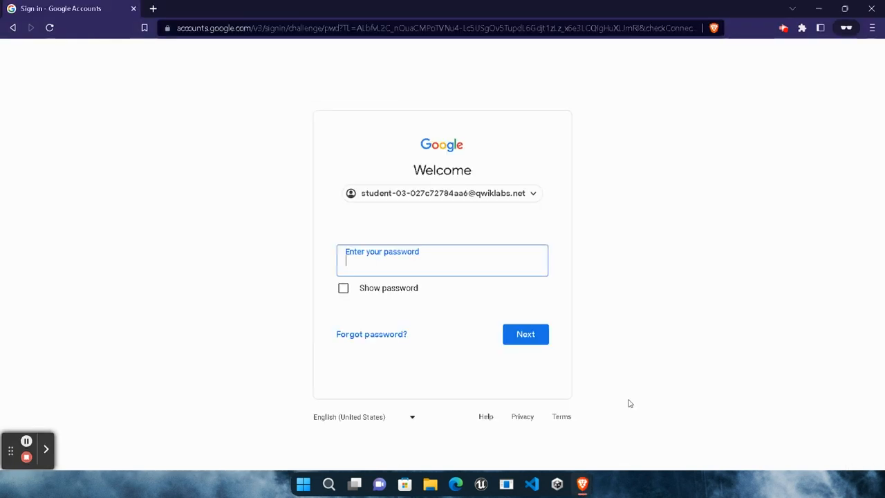
key("ctrl+v")
left_click(529, 334)
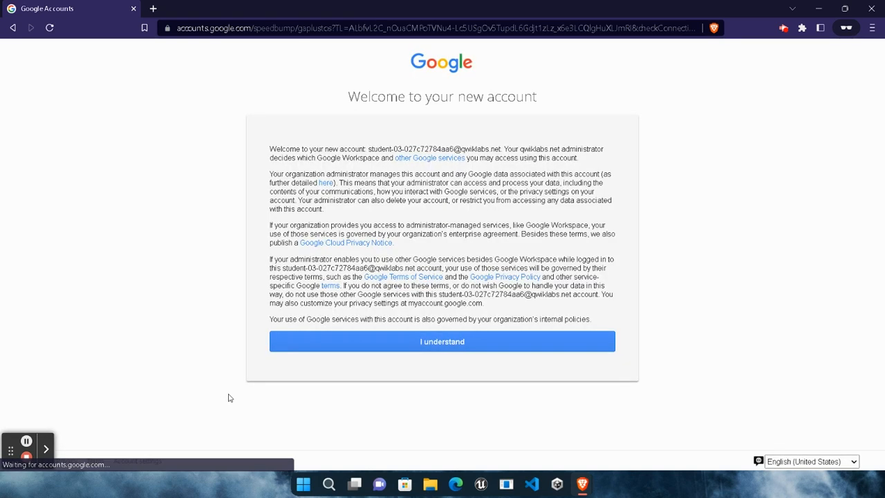
left_click(470, 347)
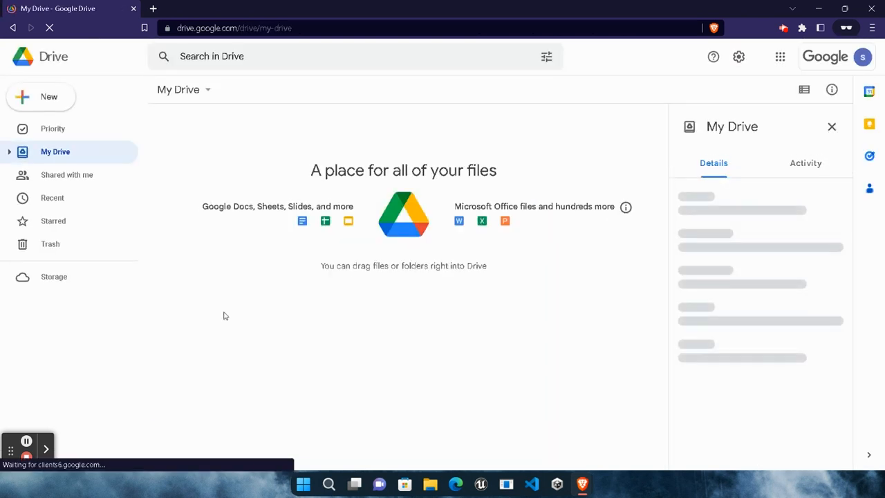
Step: Create a blank Google Form from My Drive and decline the introductory tour
left_click(49, 101)
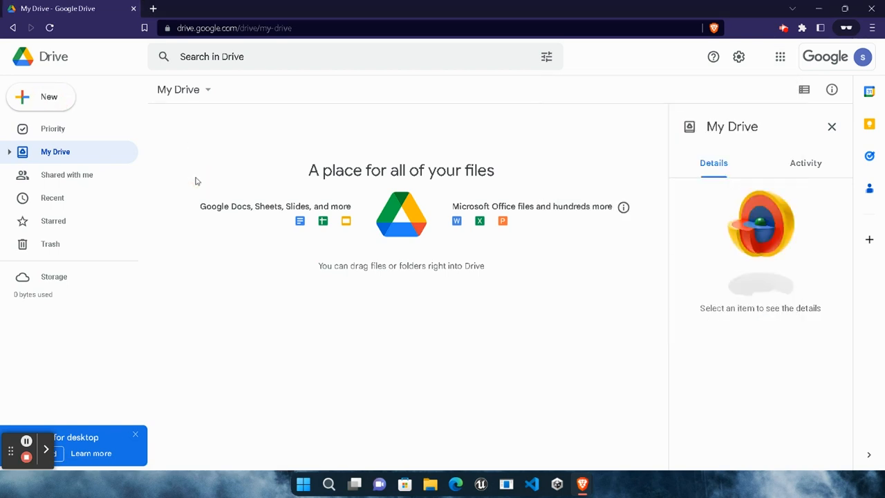
left_click(29, 107)
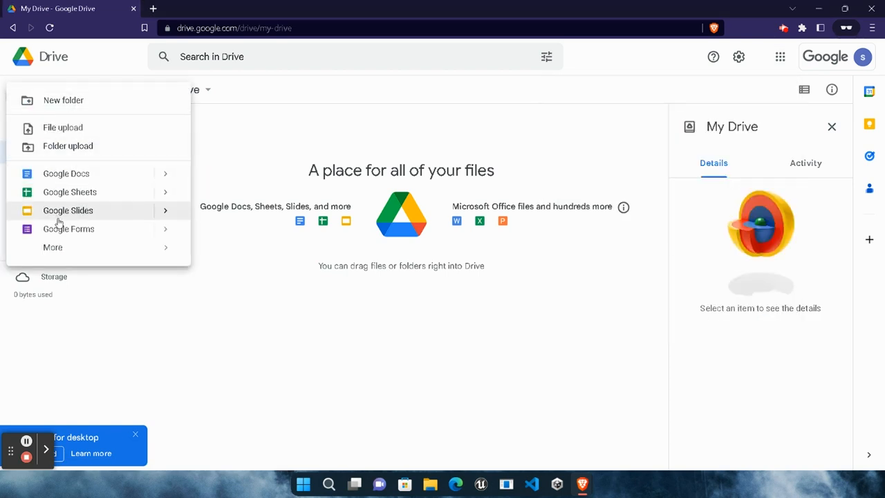
left_click(59, 229)
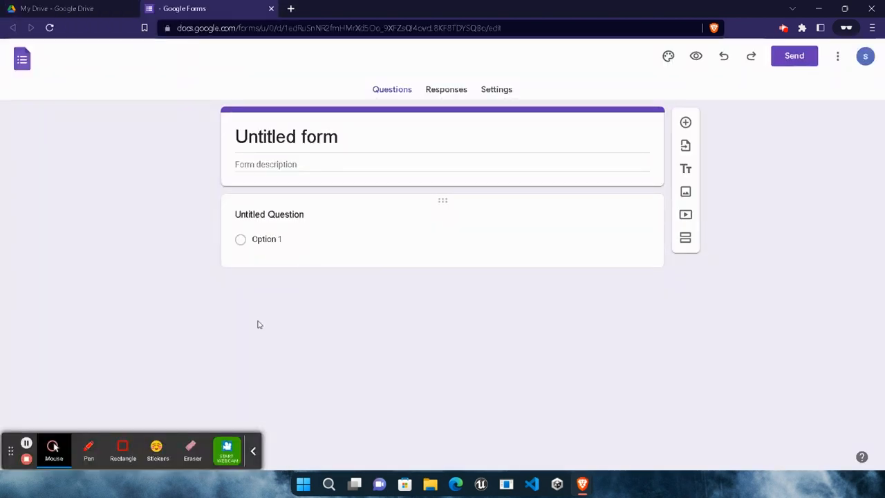
left_click(253, 450)
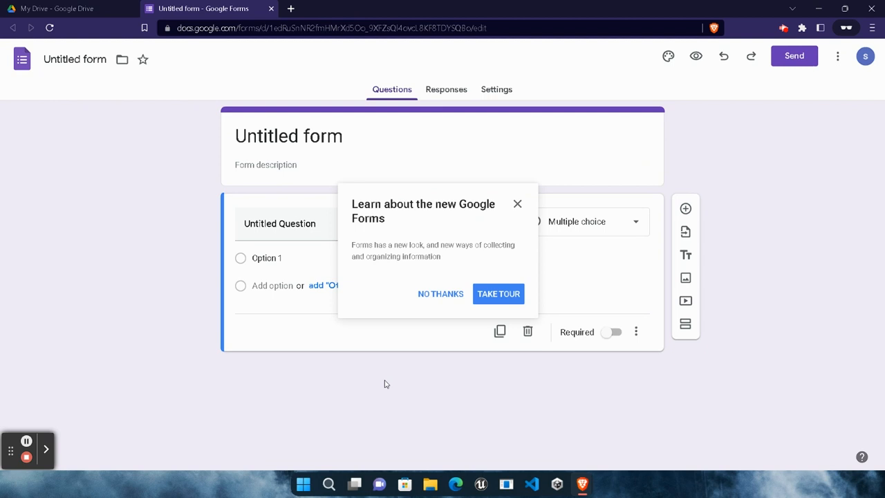
left_click(438, 303)
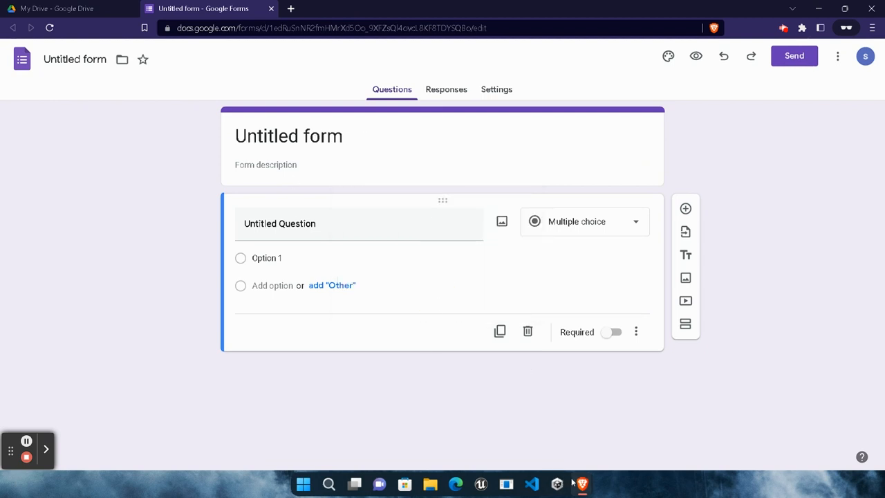
Step: Replace the form's title with "On the Rise Bakery Survey", copied from the lab instructions
mouse_move(580, 483)
left_click(458, 422)
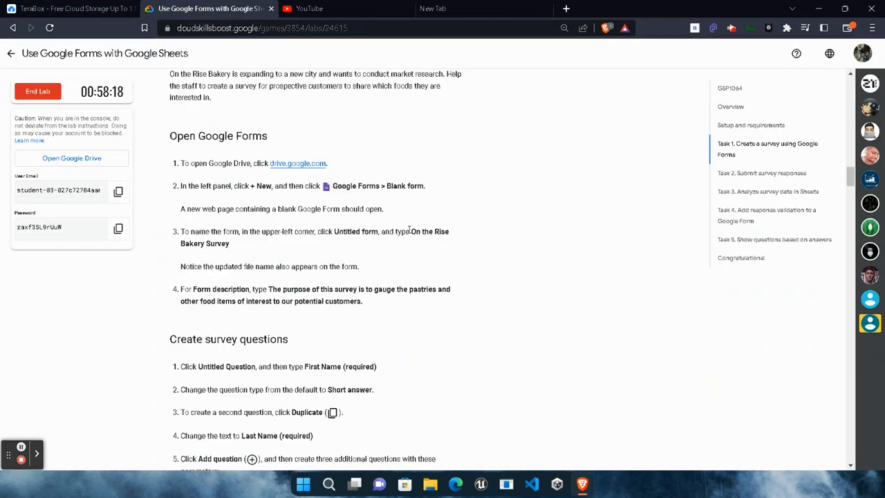
left_click_drag(412, 231, 233, 247)
key("ctrl+c")
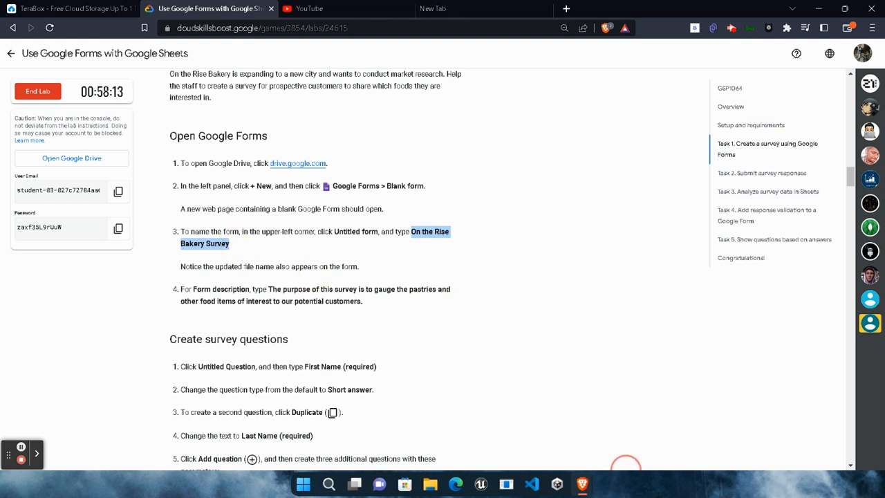
mouse_move(582, 483)
left_click(655, 446)
left_click(361, 143)
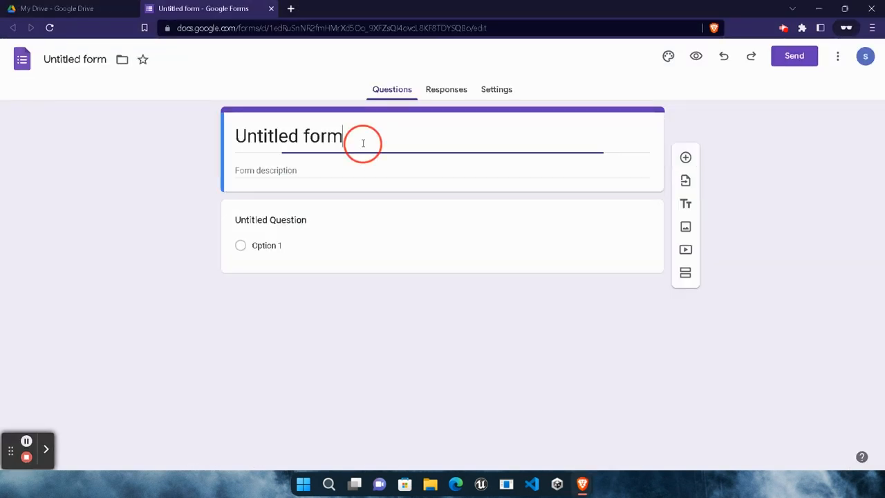
key("BackSpace")
key("BackSpace")
key("BackSpace")
key("BackSpace")
key("BackSpace")
key("BackSpace")
key("BackSpace")
key("BackSpace")
key("BackSpace")
key("BackSpace")
key("BackSpace")
key("BackSpace")
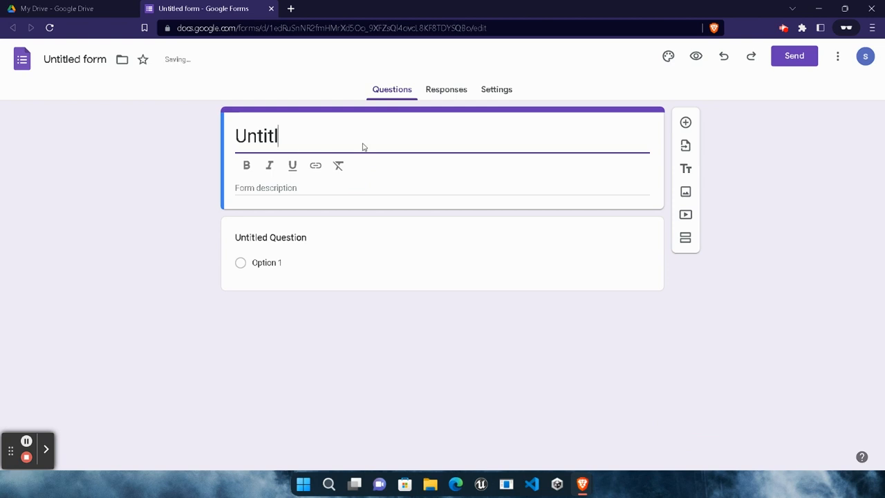
key("ctrl+v")
Step: Copy "The purpose of this survey is to gauge the pastries and other food items of interest to our potential customers" into the form description
mouse_move(582, 483)
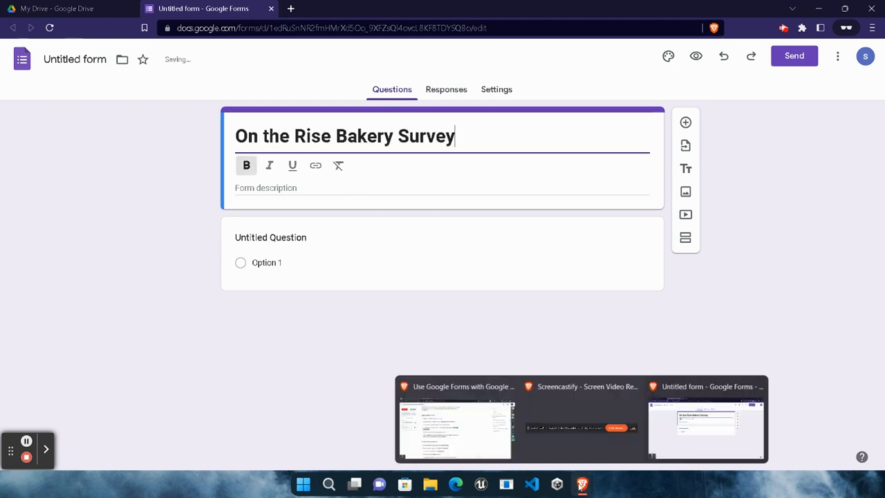
left_click(449, 427)
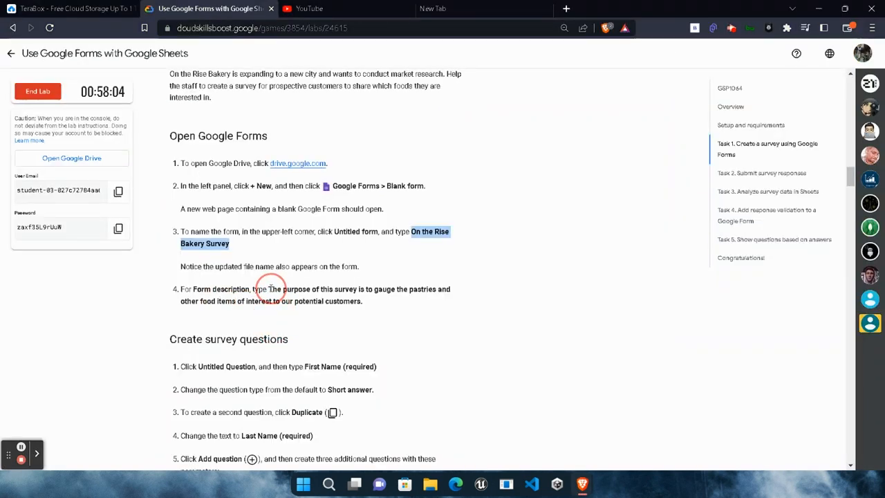
left_click_drag(270, 289, 365, 306)
key("ctrl+c")
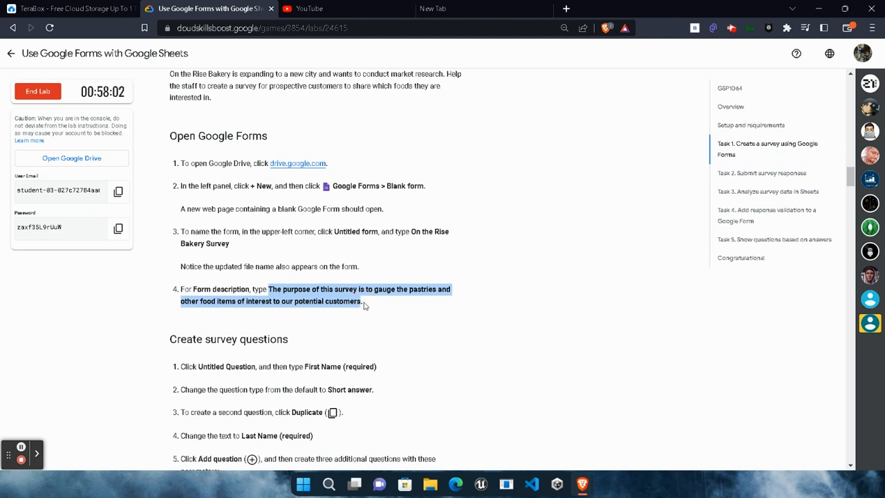
mouse_move(582, 483)
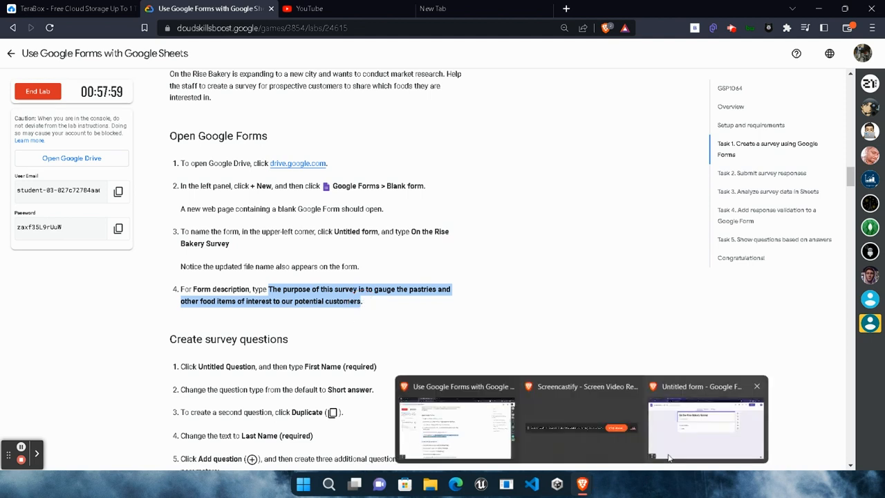
left_click(786, 395)
left_click(275, 191)
key("ctrl+v")
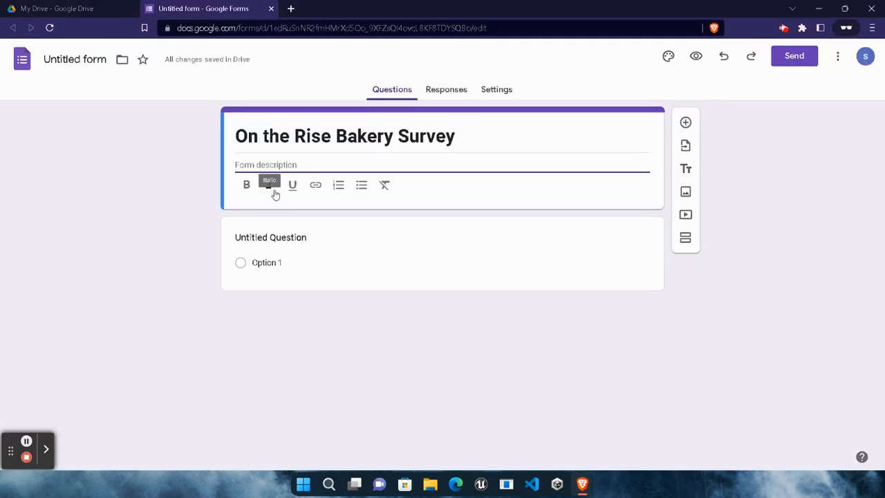
Step: Replace the untitled question's text with "First Name (required)", copied from the lab instructions
mouse_move(582, 483)
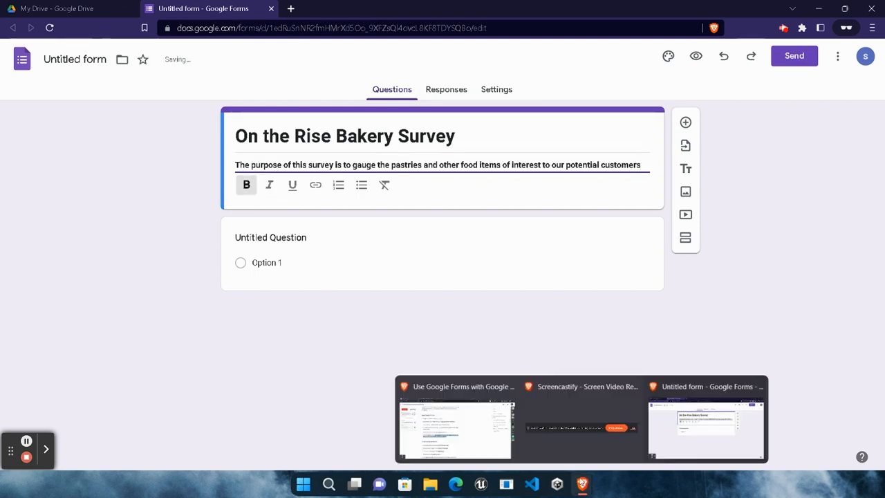
left_click(456, 408)
scroll(415, 331, "down", 3)
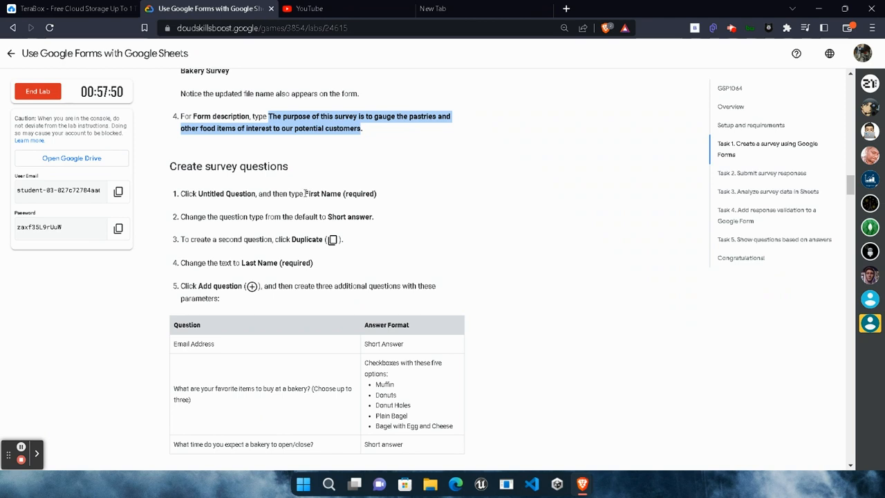
left_click_drag(305, 193, 380, 193)
key("ctrl+c")
mouse_move(586, 486)
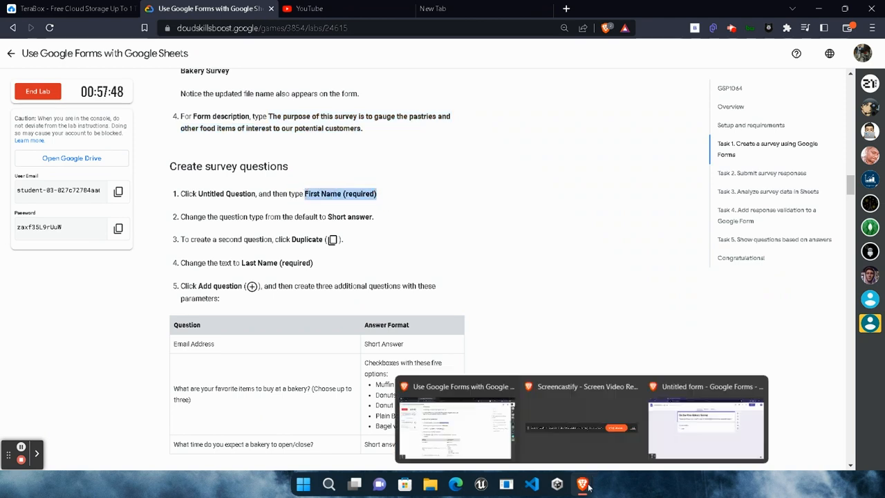
left_click(705, 429)
left_click(336, 256)
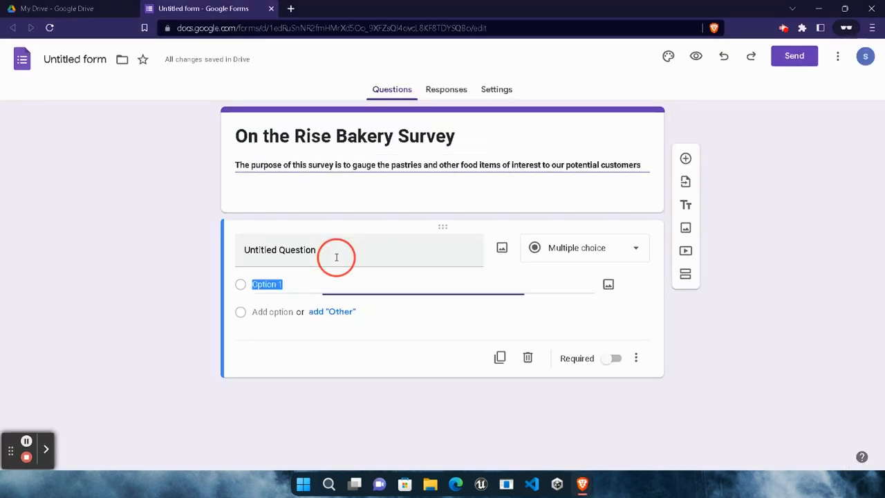
left_click(348, 222)
key("BackSpace")
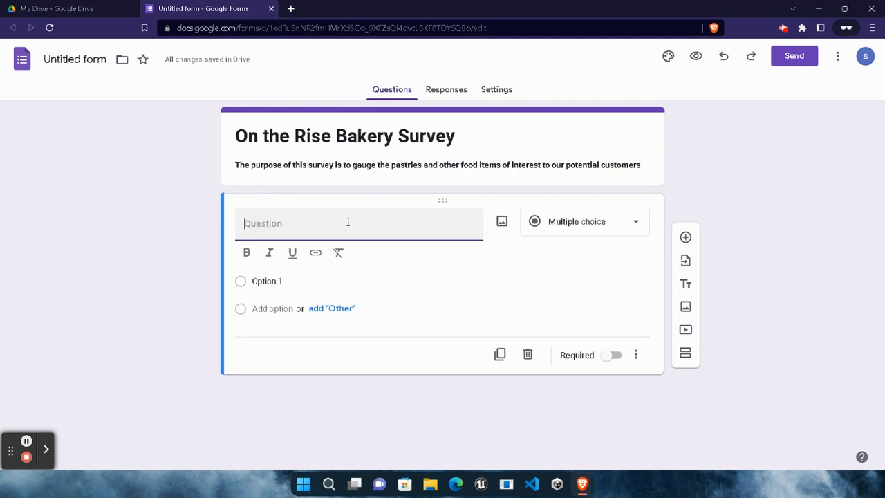
key("ctrl+v")
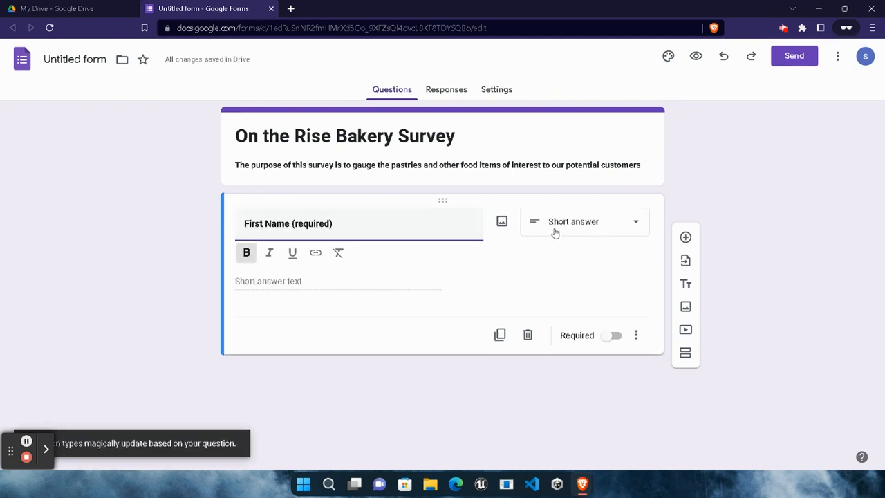
Step: Set the First Name question's type to Short answer and add a second question reading "Last Name (required)", copied from the lab instructions
left_click(636, 225)
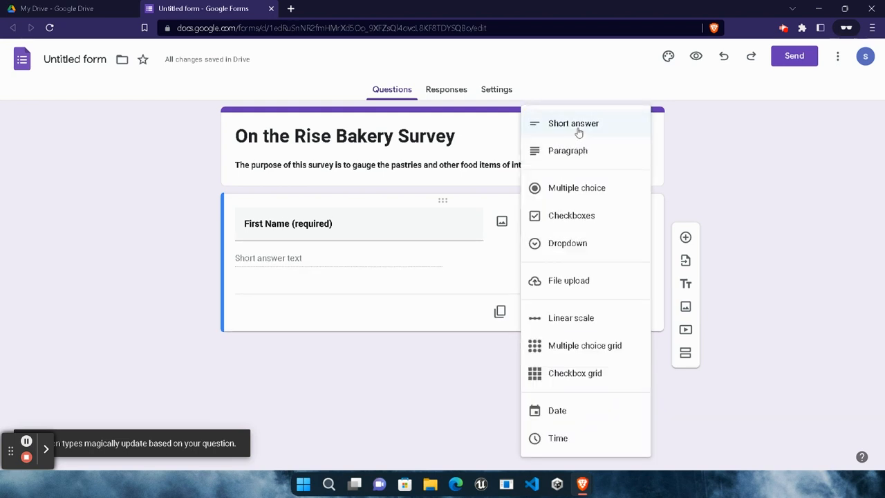
left_click(555, 131)
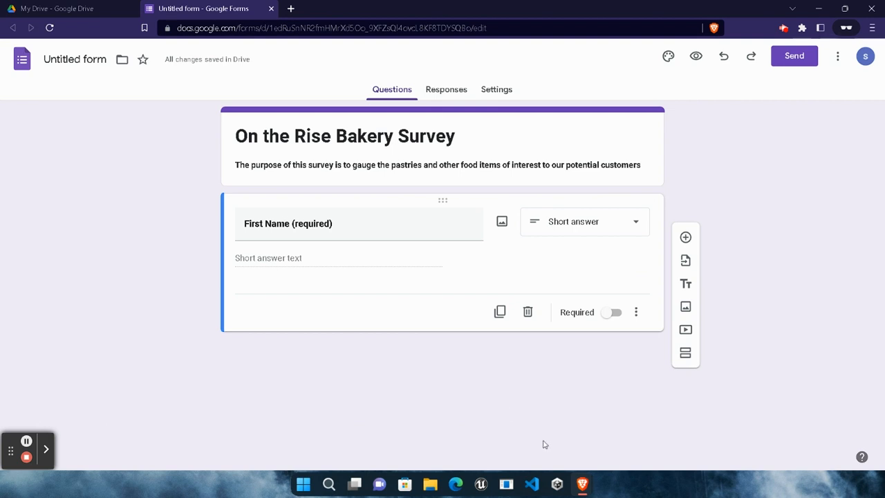
mouse_move(582, 484)
left_click(452, 414)
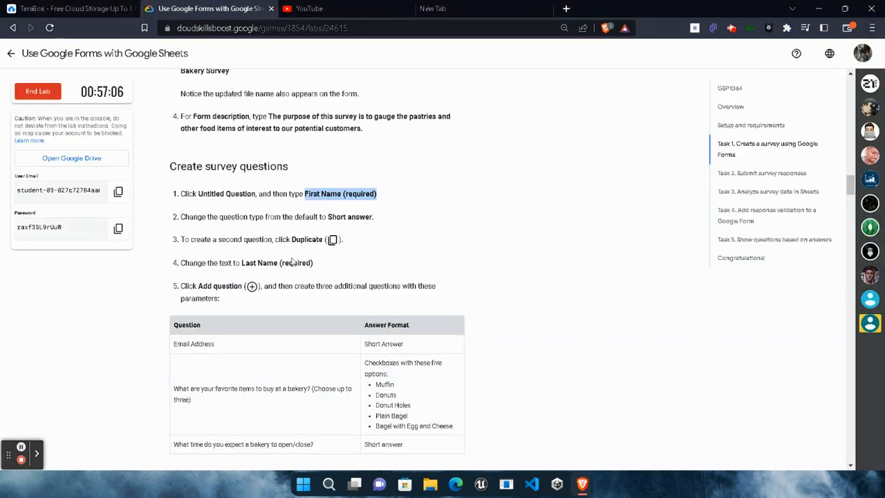
left_click_drag(241, 263, 322, 265)
key("ctrl+c")
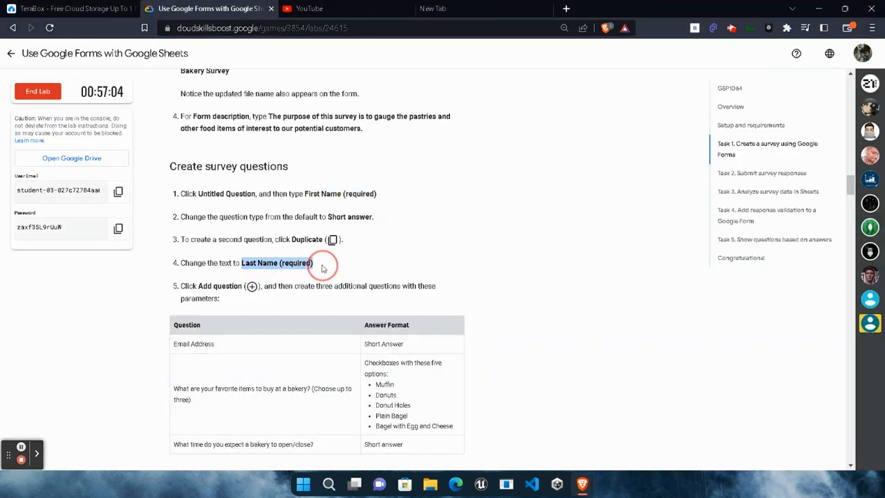
mouse_move(584, 470)
left_click(669, 421)
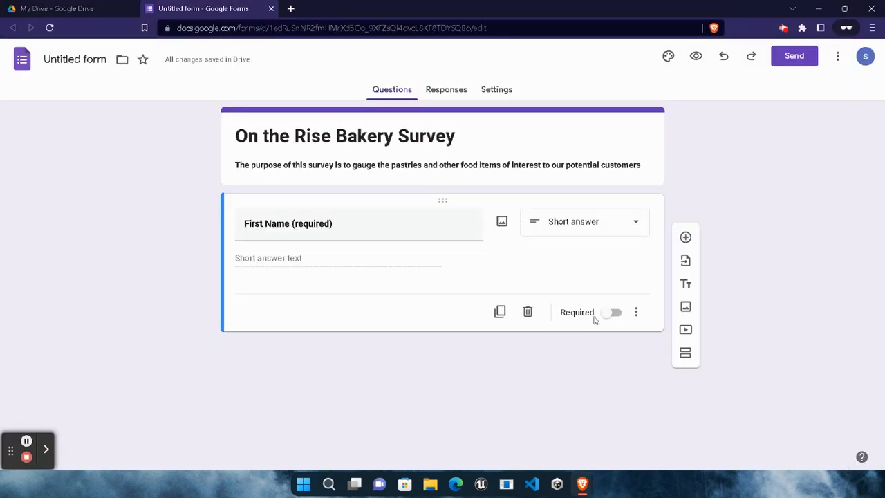
left_click(686, 238)
key("ctrl+v")
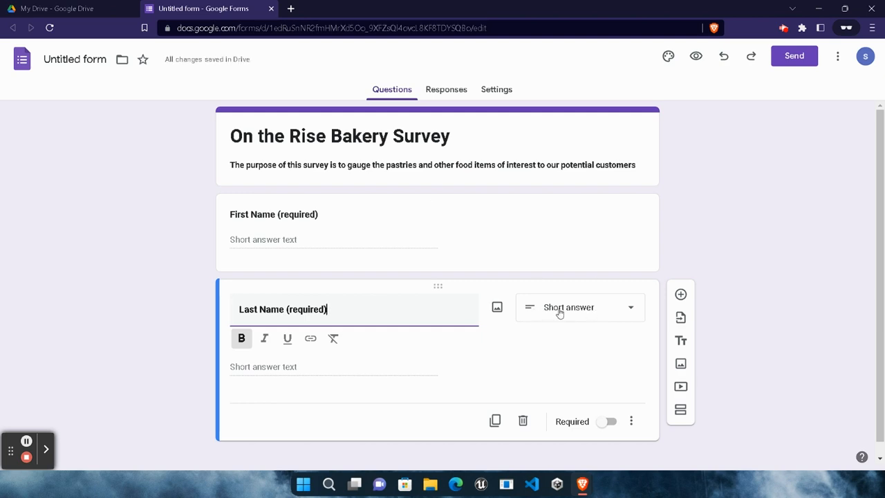
Step: Add a third question to the form reading "Email Address", copied from the lab's question table
mouse_move(584, 471)
left_click(477, 434)
scroll(393, 355, "down", 2)
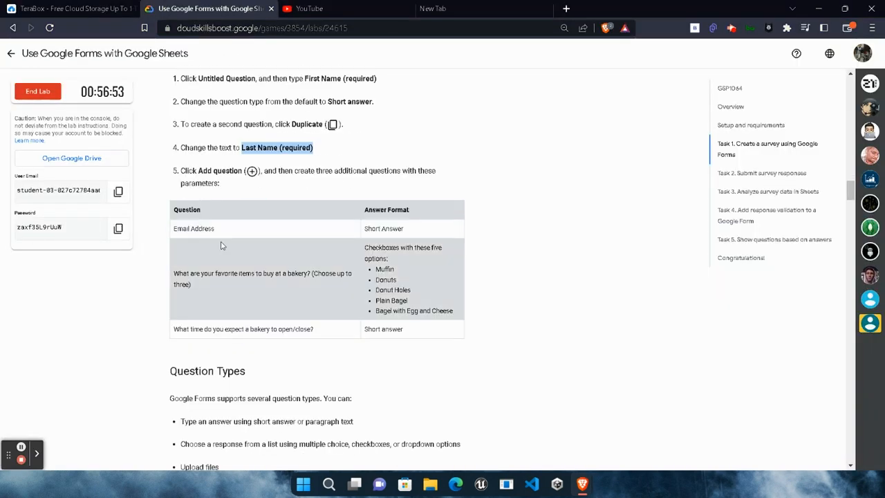
left_click_drag(173, 235, 218, 233)
key("ctrl+c")
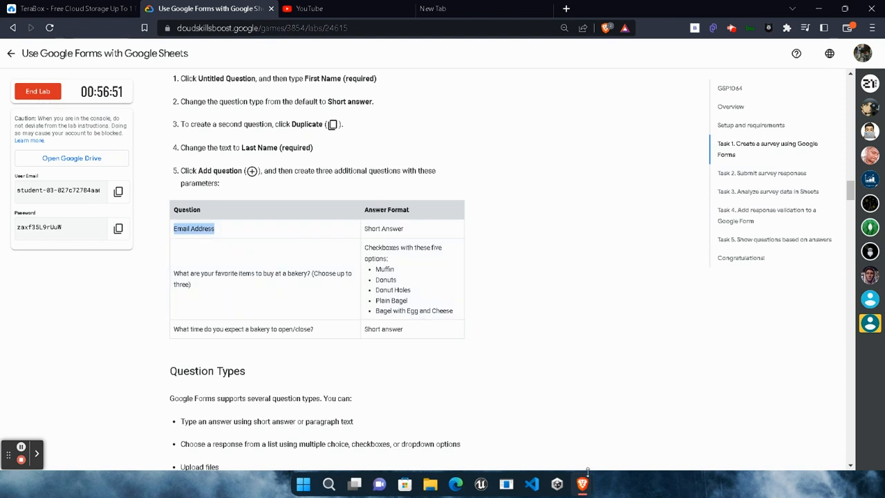
key("alt+Tab")
left_click(680, 295)
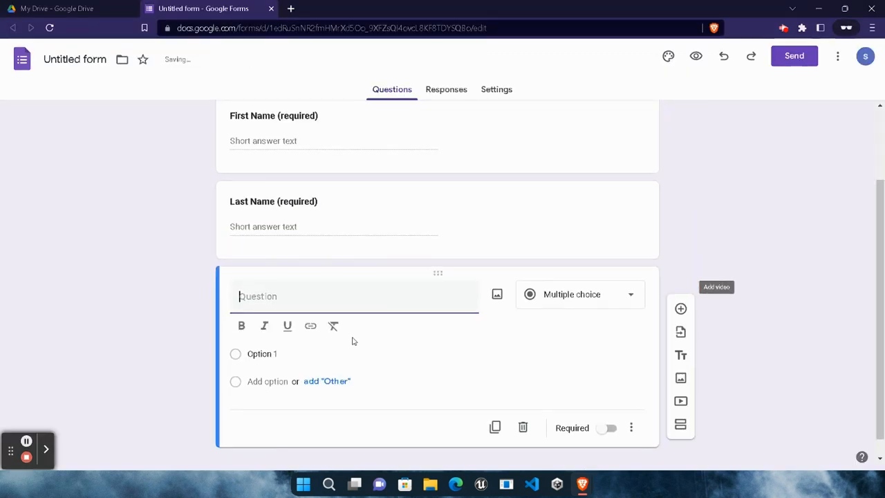
key("ctrl+v")
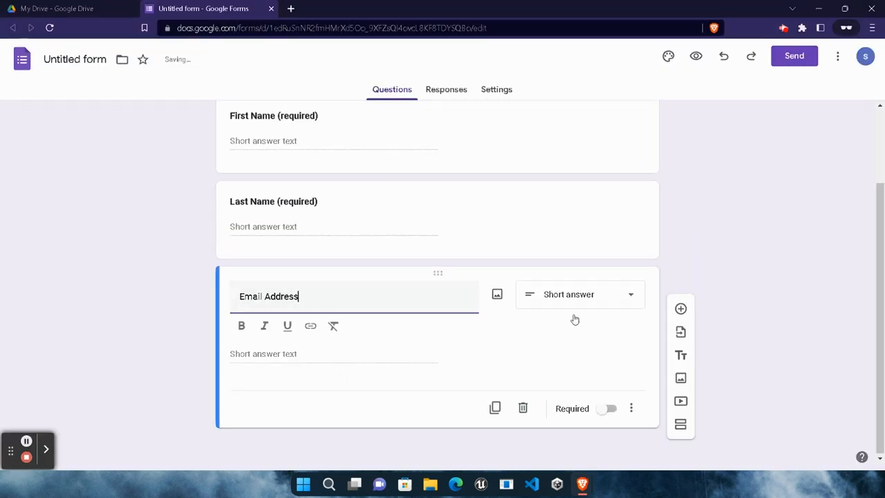
Step: Add a fourth question reading "What are your favorite items to buy at a bakery? (Choose up to three)", copied from the lab instructions
mouse_move(582, 484)
left_click(450, 415)
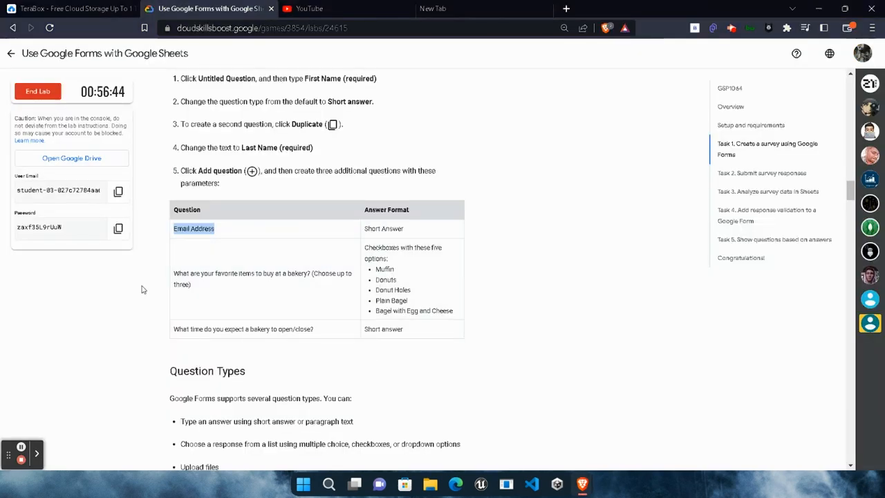
triple_click(175, 273)
key("ctrl+c")
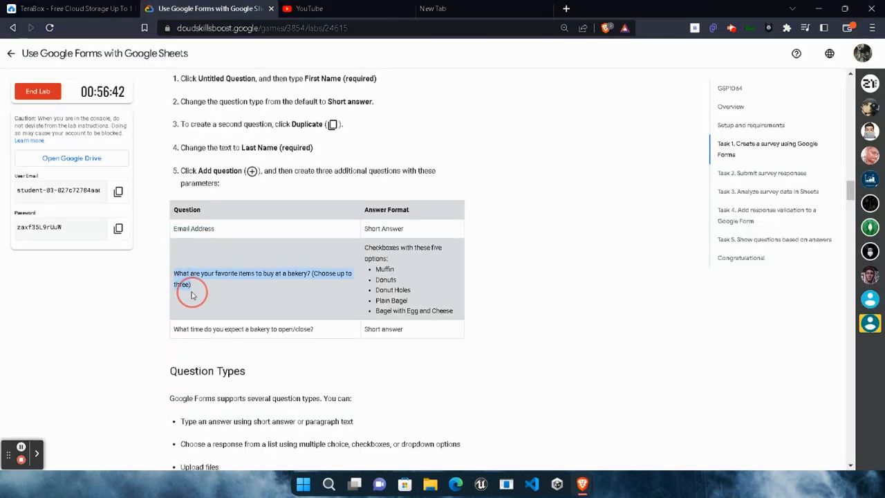
mouse_move(582, 484)
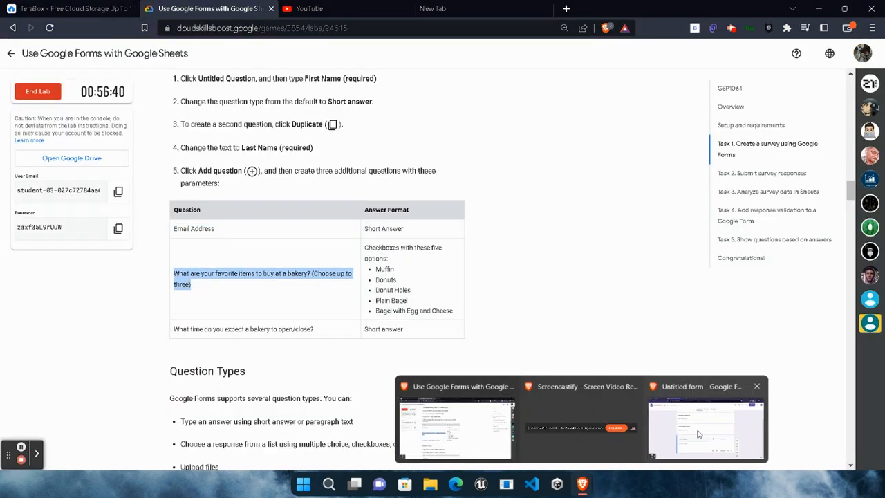
left_click(761, 414)
left_click(680, 309)
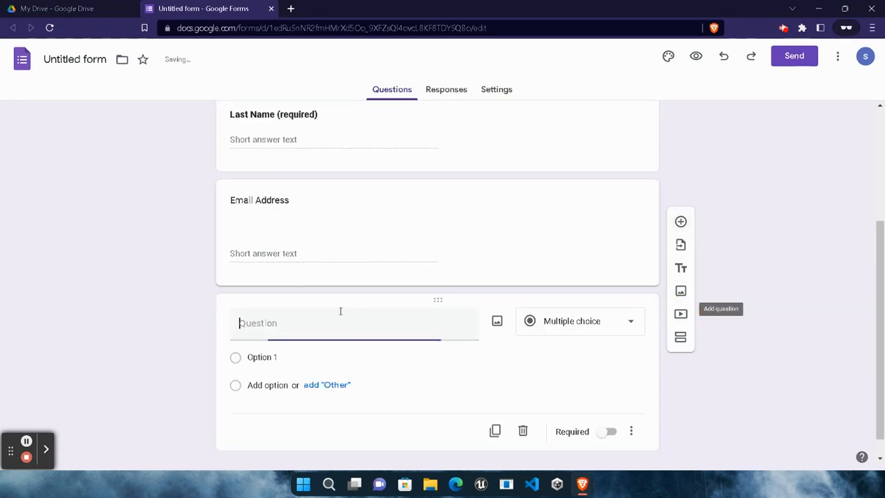
key("ctrl+v")
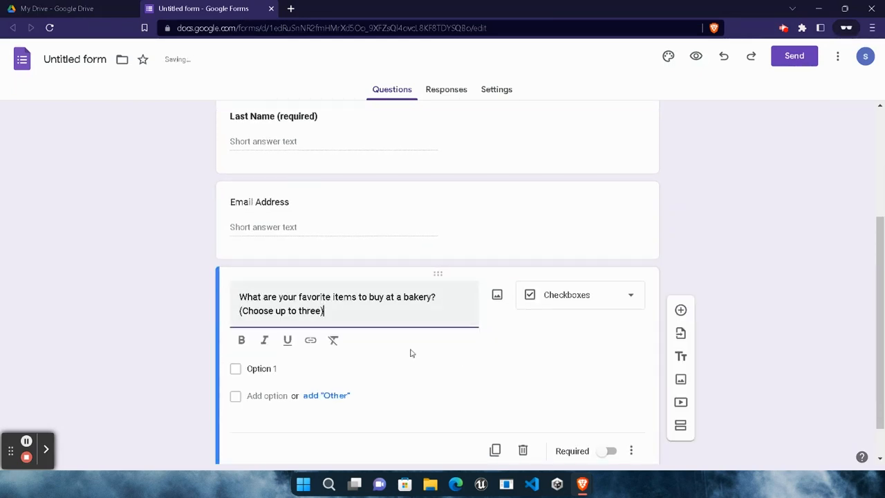
Step: Replace the favorite-items question's first option with "Muffin", copied from the lab's list of answer options
mouse_move(582, 484)
left_click(456, 411)
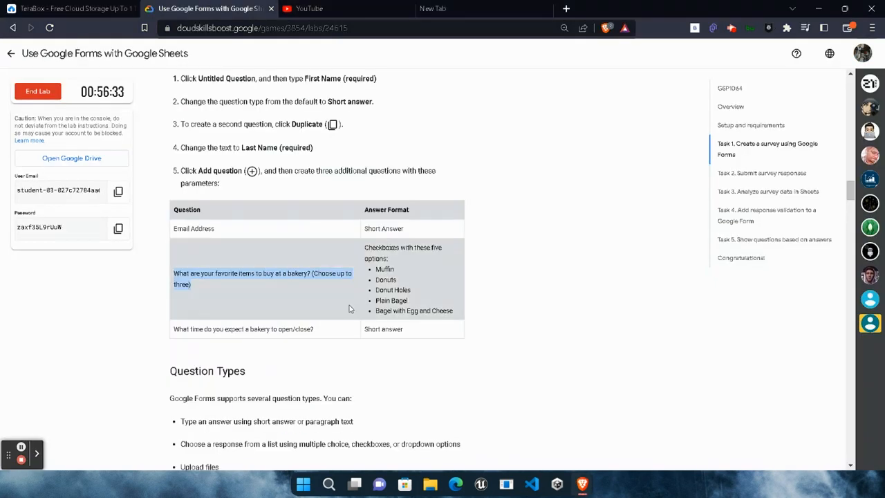
double_click(384, 269)
key("ctrl+c")
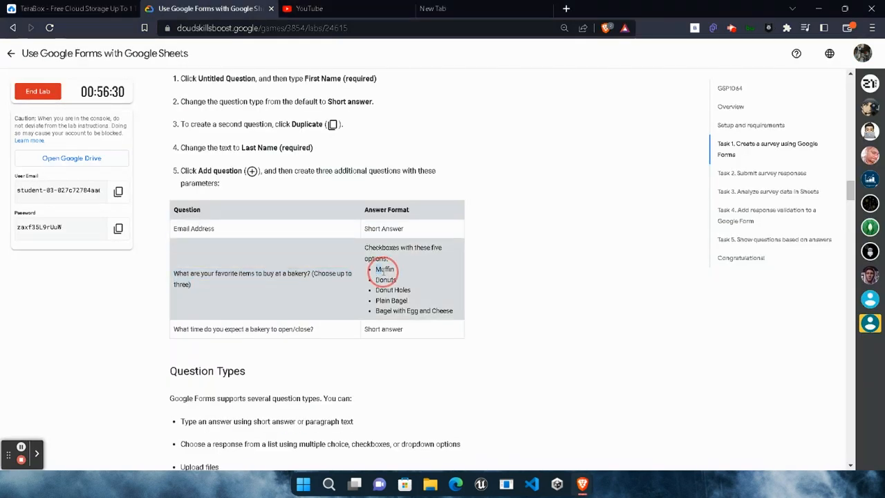
mouse_move(592, 486)
left_click(705, 429)
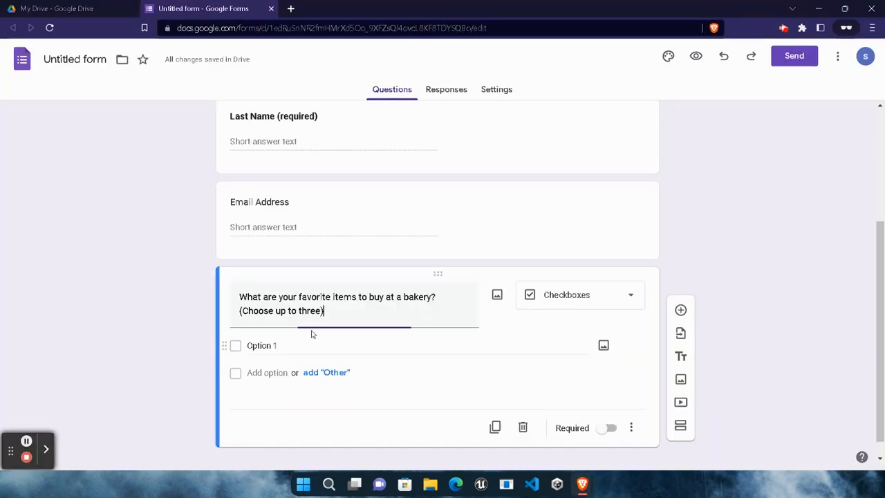
left_click(307, 369)
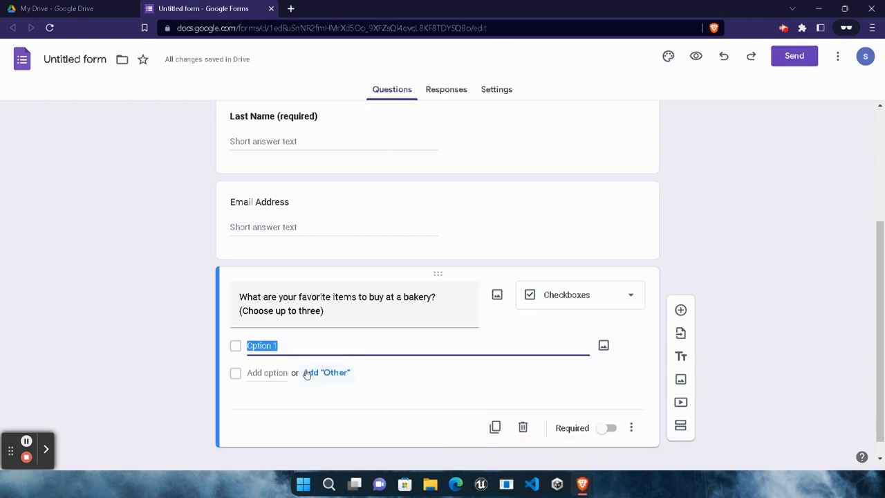
key("BackSpace")
key("ctrl+v")
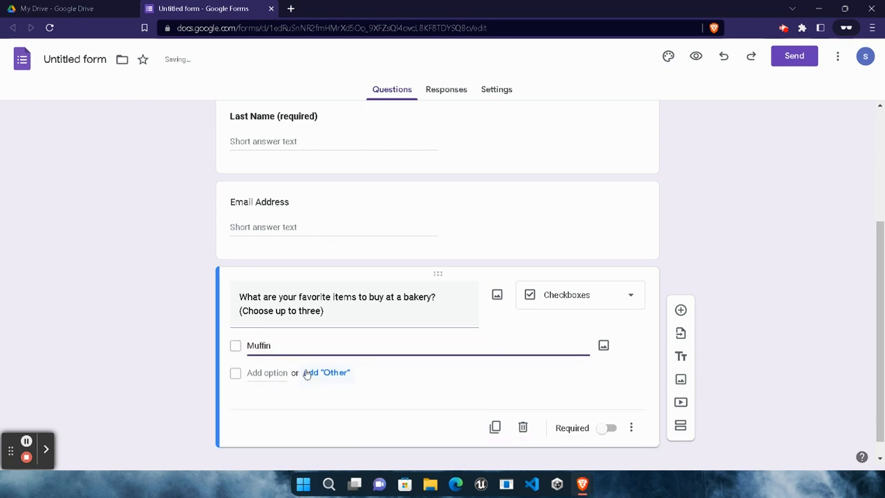
Step: Add "Donuts" as the second option of the favorite-items question, copied from the lab instructions
mouse_move(582, 484)
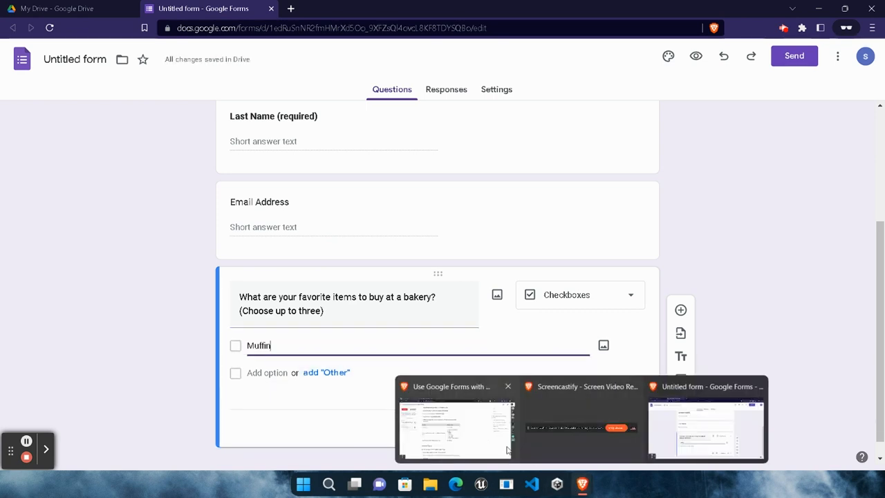
left_click(456, 414)
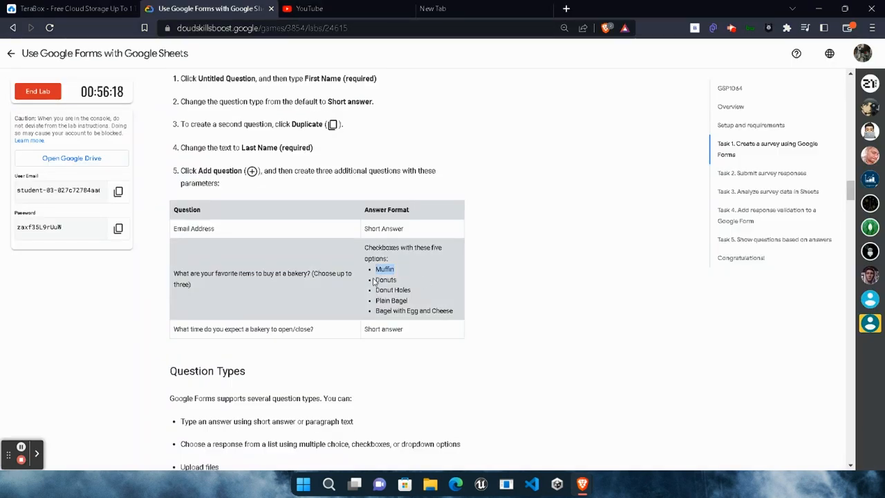
left_click_drag(375, 280, 405, 284)
key("ctrl+c")
mouse_move(582, 484)
left_click(707, 424)
left_click(286, 370)
key("ctrl+v")
Step: Add "Donut Holes" as the third option of the favorite-items question, copied from the lab instructions
left_click(456, 422)
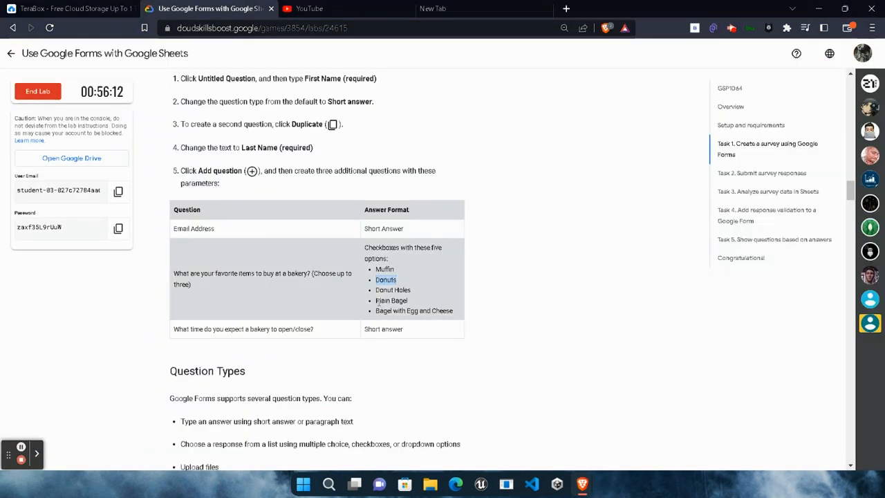
left_click(376, 291)
left_click_drag(417, 292, 453, 313)
key("ctrl+c")
left_click(582, 418)
left_click(266, 400)
key("ctrl+v")
Step: Add "Plain Bagel" as the fourth option of the favorite-items question, copied from the lab instructions
left_click(456, 421)
key("ctrl+c")
left_click(582, 418)
left_click(267, 426)
key("ctrl+v")
Step: Add "Bagel with Egg and Cheese" as the favorite-items question's fifth option and choose Checkboxes as its question type
left_click(456, 421)
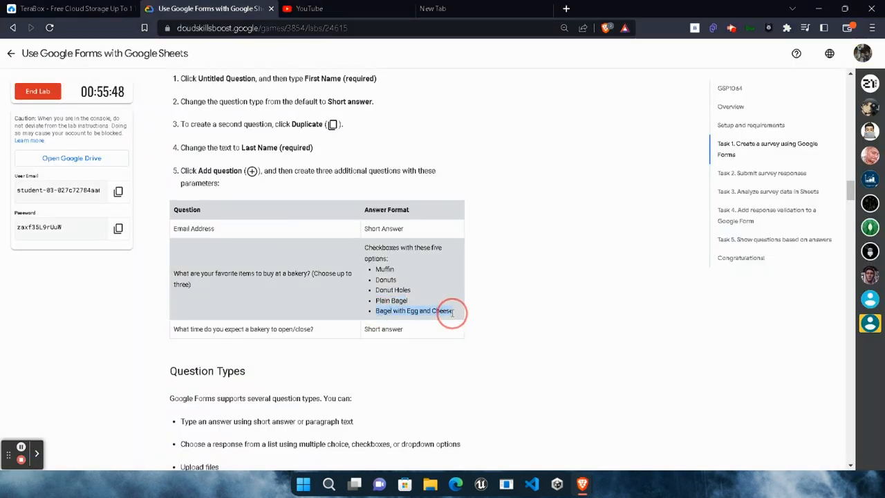
key("ctrl+c")
left_click(676, 441)
left_click(267, 455)
key("ctrl+v")
scroll(393, 415, "down", 3)
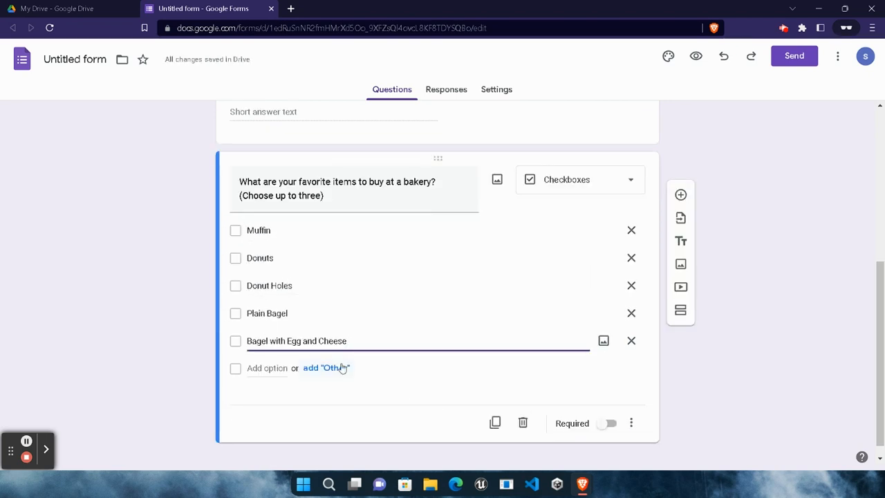
left_click(801, 363)
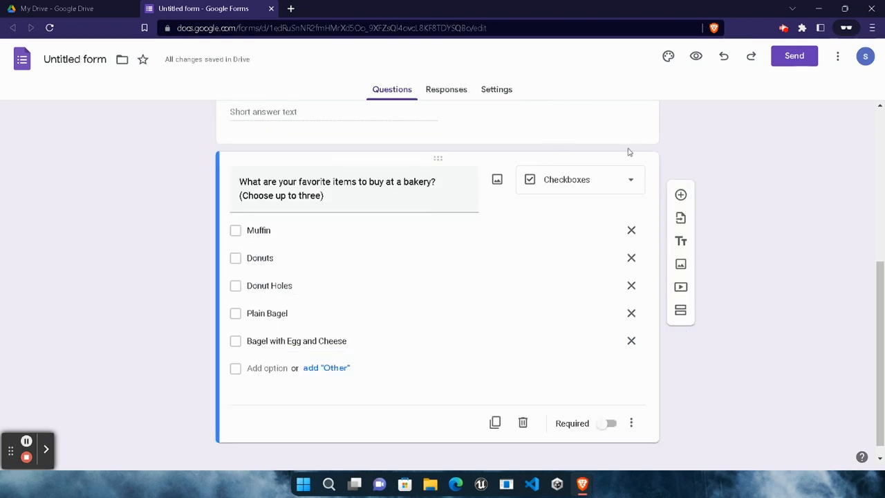
left_click(630, 185)
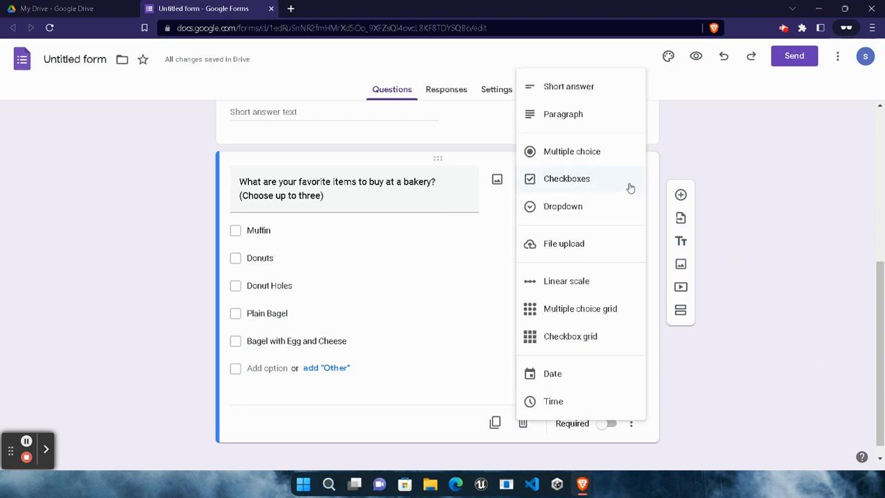
left_click(579, 178)
Step: Check the lab progress for the "Create a Google Form" objective and read the feedback
mouse_move(582, 484)
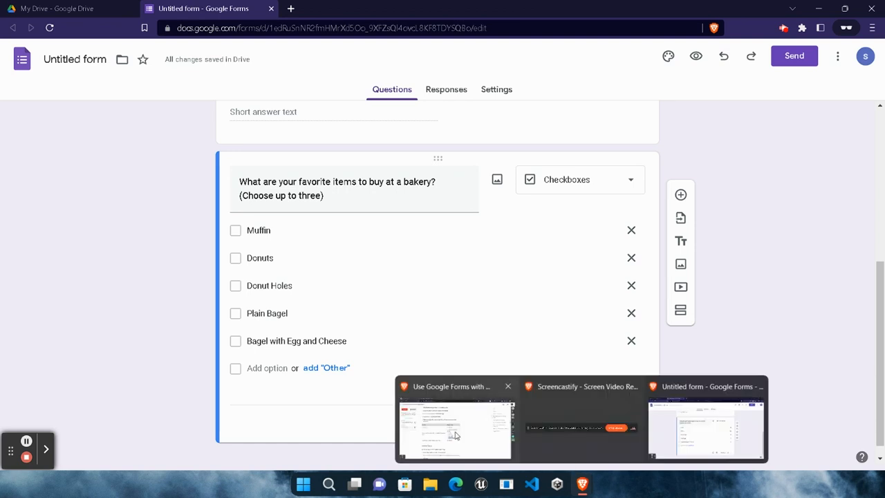
left_click(456, 414)
scroll(371, 313, "down", 3)
scroll(371, 314, "down", 1)
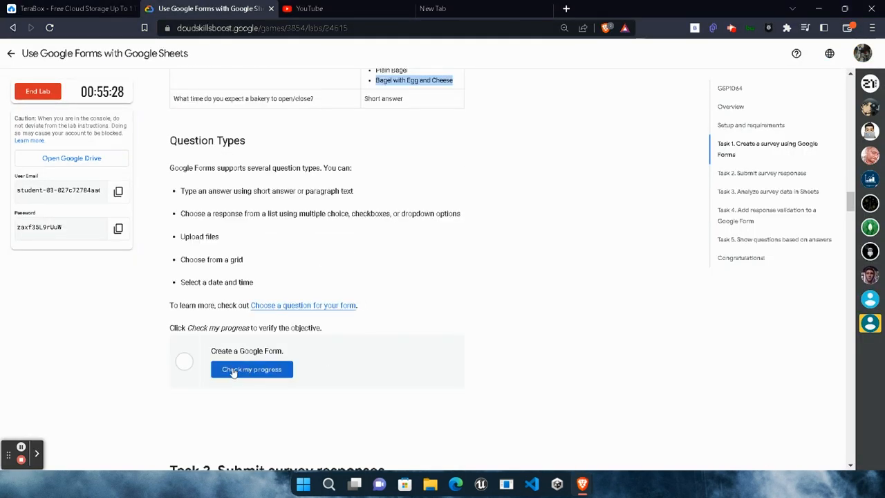
left_click(233, 371)
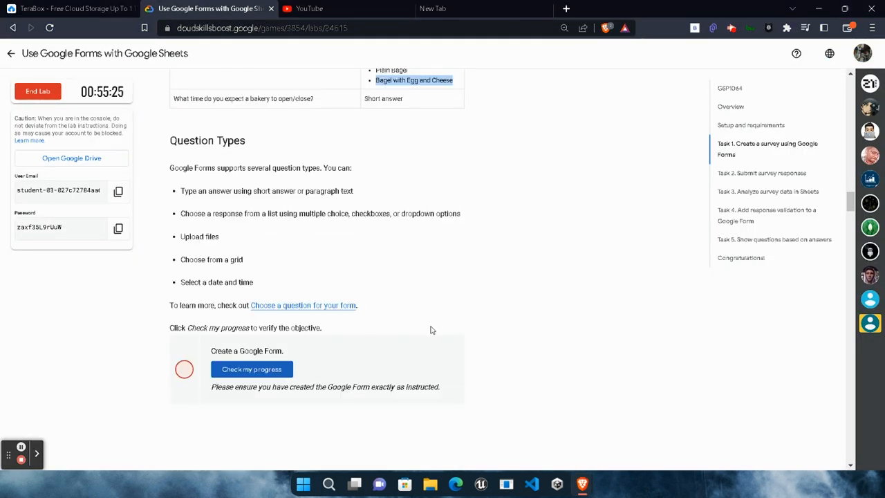
left_click_drag(234, 385, 389, 381)
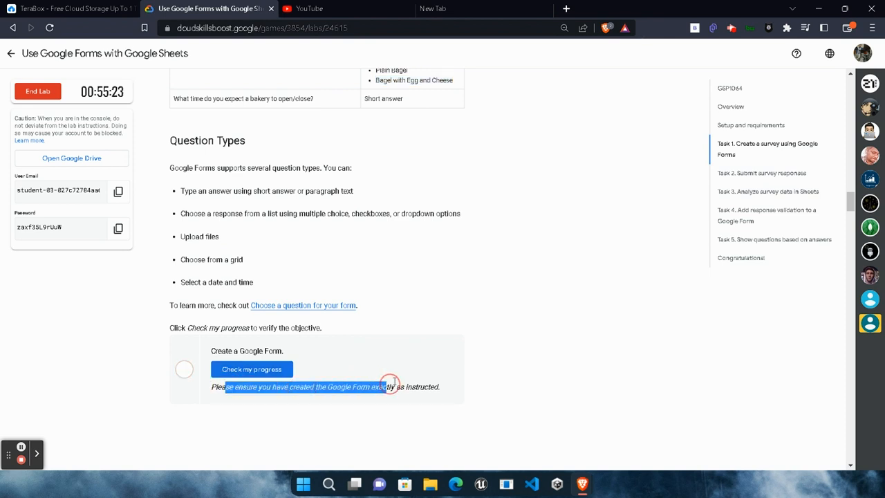
left_click(472, 335)
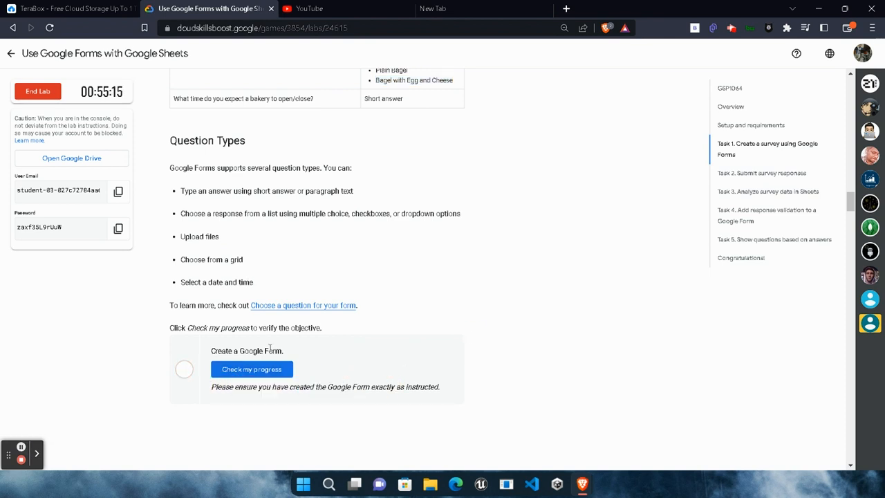
Step: Add a new question titled "What time do you expect a bakery to open/close?", copied from the lab instructions
scroll(331, 251, "up", 2)
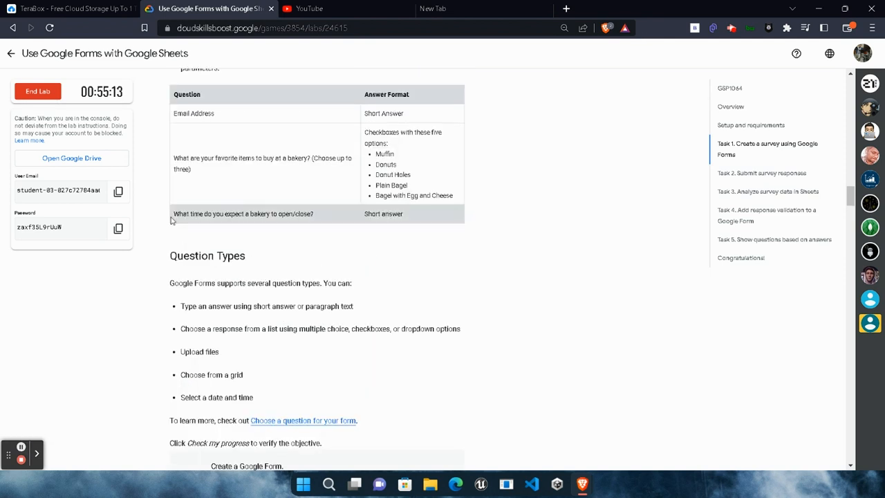
left_click_drag(174, 214, 363, 215)
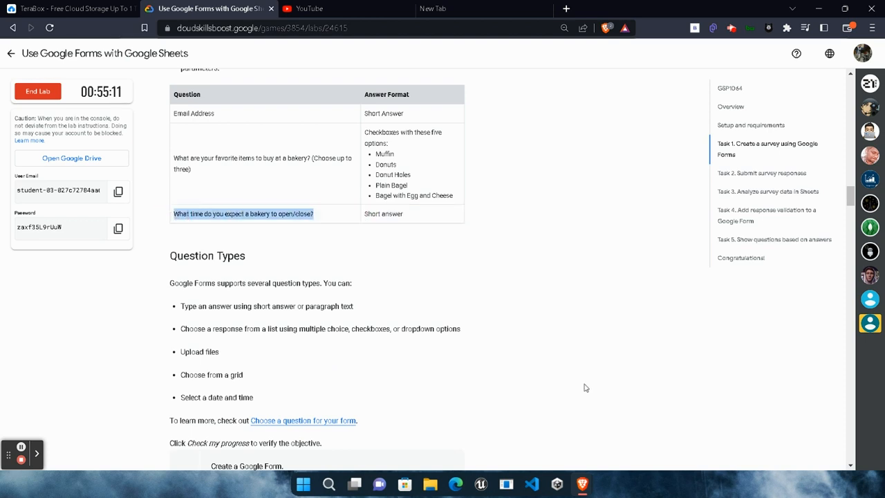
mouse_move(582, 484)
left_click(705, 423)
left_click(681, 195)
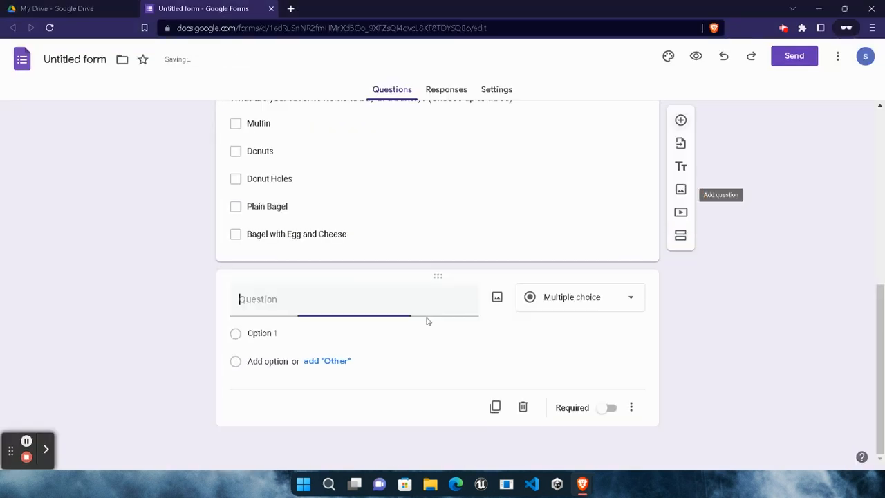
key("ctrl+v")
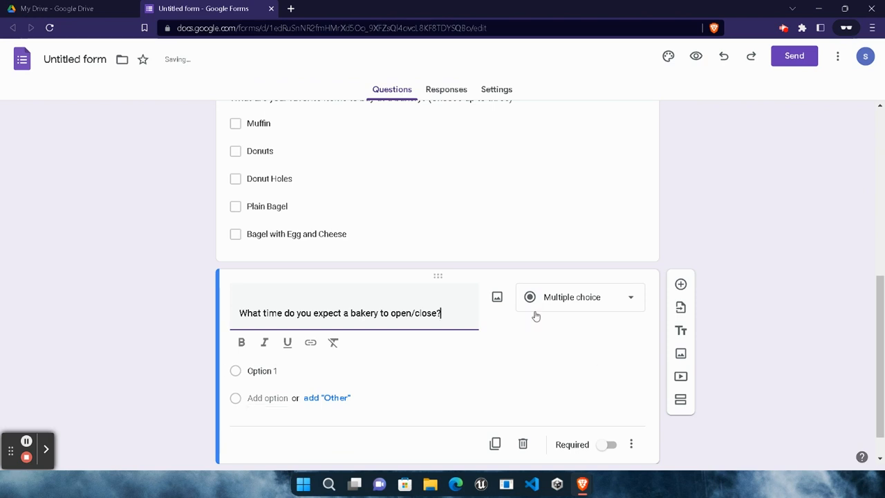
Step: Look up the required answer format in the lab and set the open/close question's type to Short answer
mouse_move(582, 484)
left_click(454, 421)
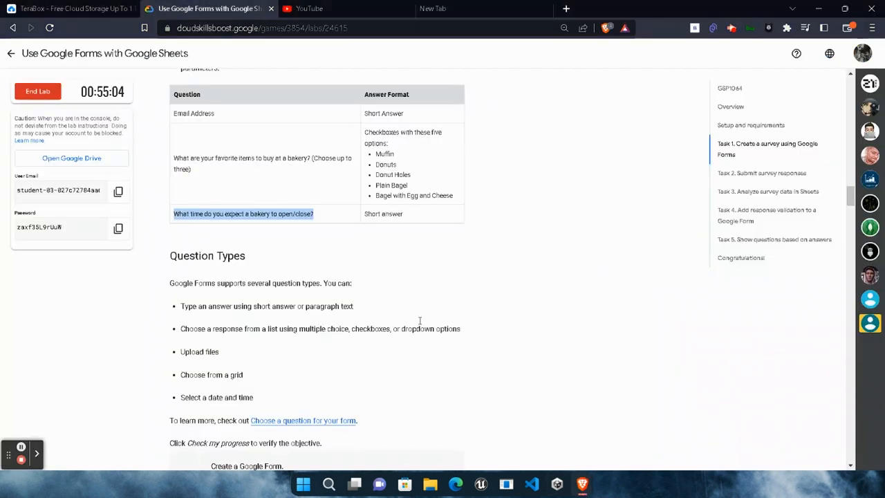
left_click(589, 435)
left_click(712, 423)
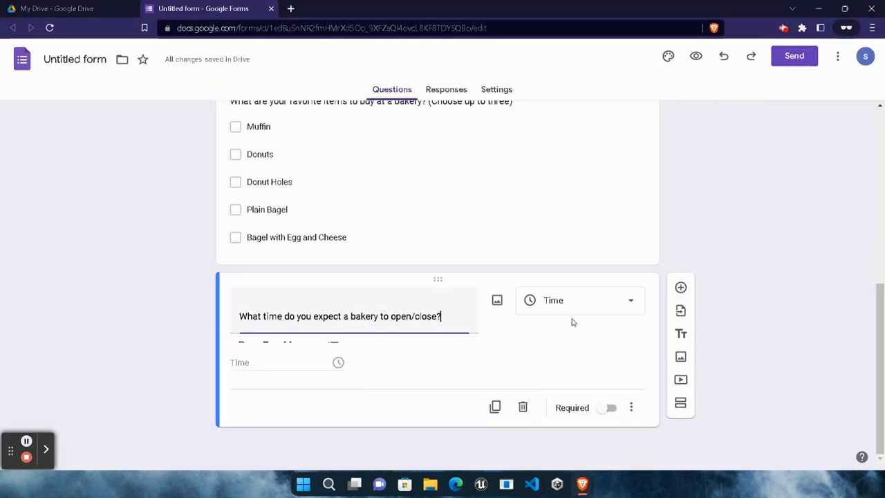
left_click(585, 298)
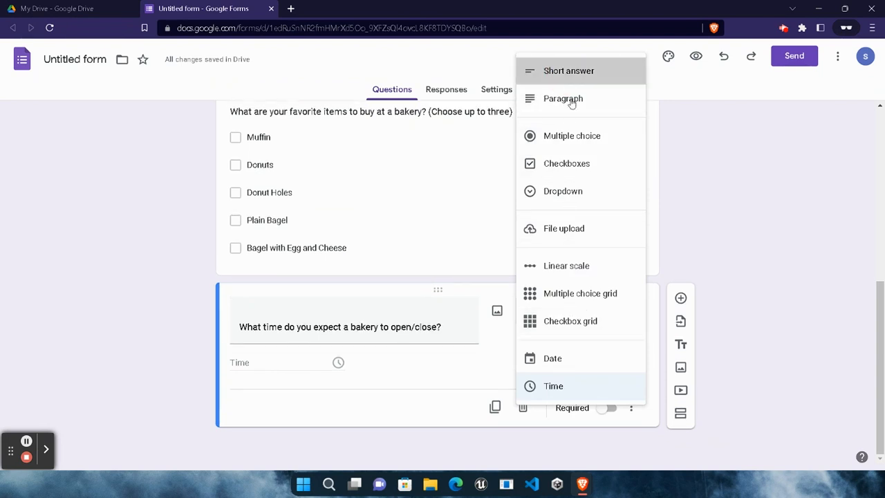
left_click(568, 75)
Step: Compare the open/close question with the lab table and remove the blank line before its text
mouse_move(584, 486)
left_click(470, 415)
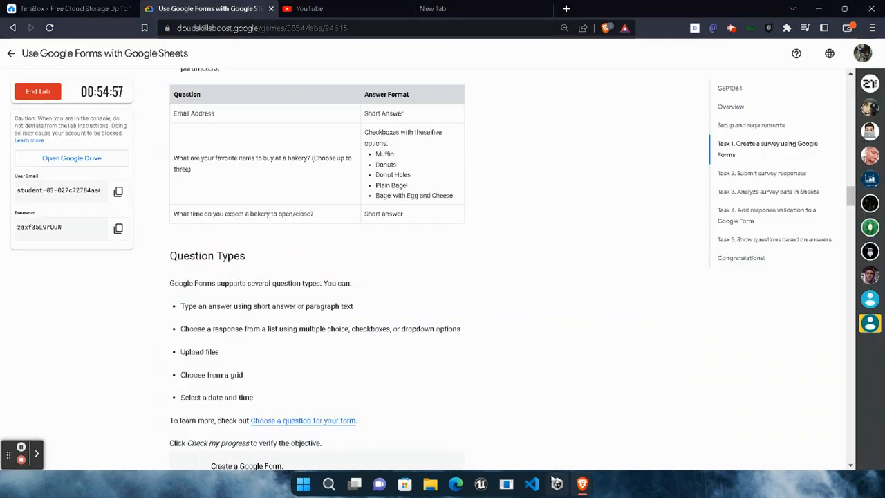
left_click(656, 423)
triple_click(312, 335)
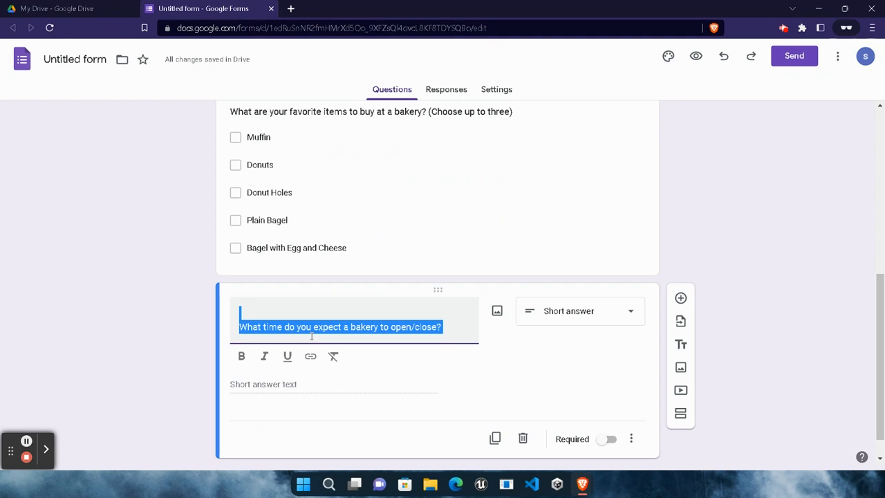
key("Up")
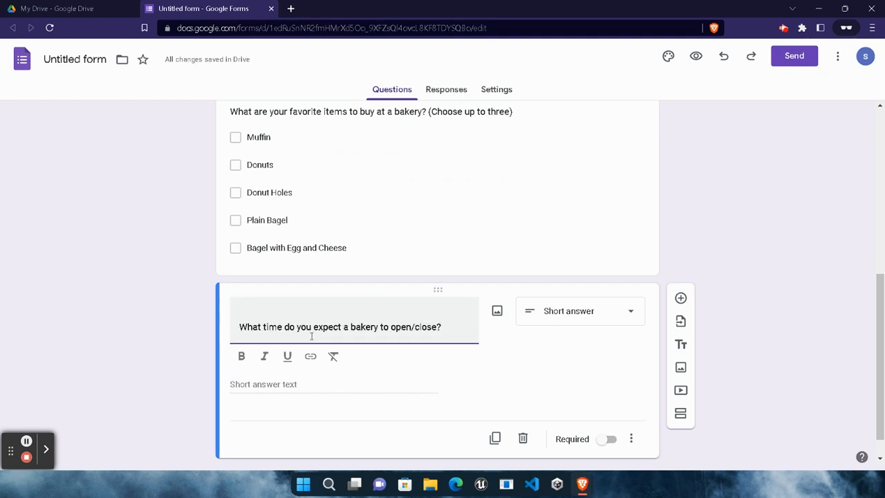
key("BackSpace")
Step: Check the lab progress for the "Create a Google Form" objective with the open/close question in place
mouse_move(582, 483)
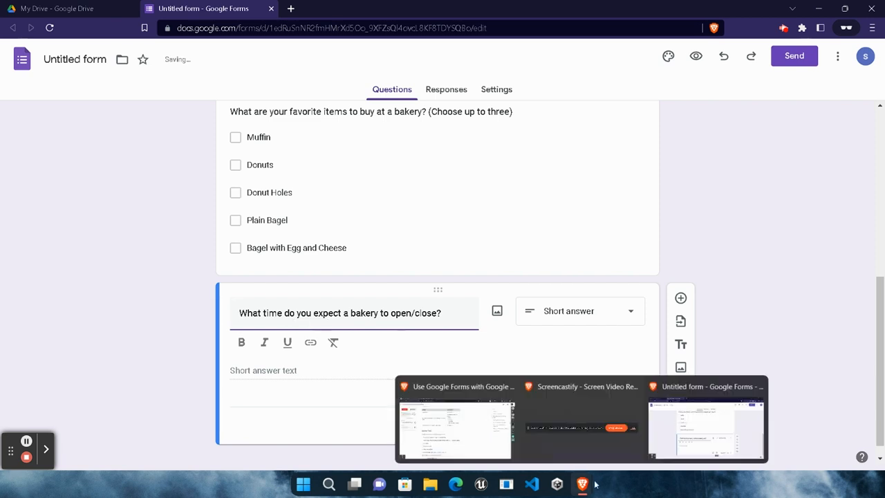
left_click(415, 366)
scroll(379, 363, "down", 3)
left_click(285, 261)
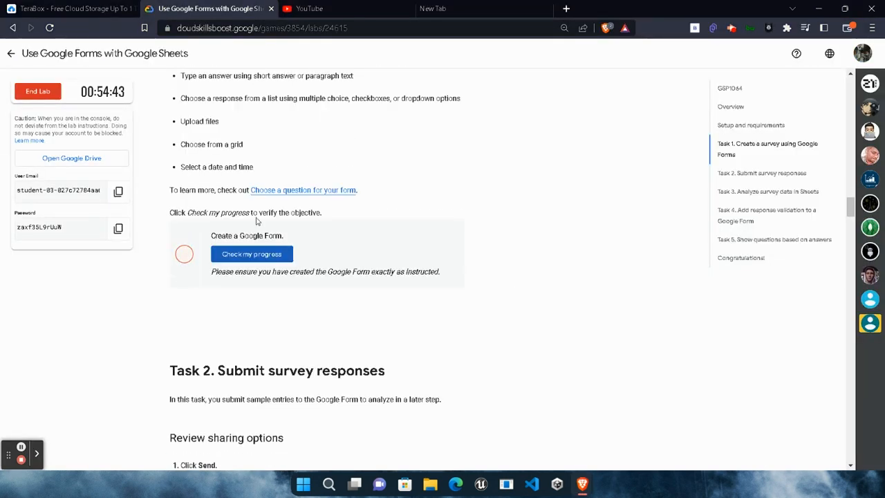
left_click(243, 257)
scroll(332, 311, "up", 1)
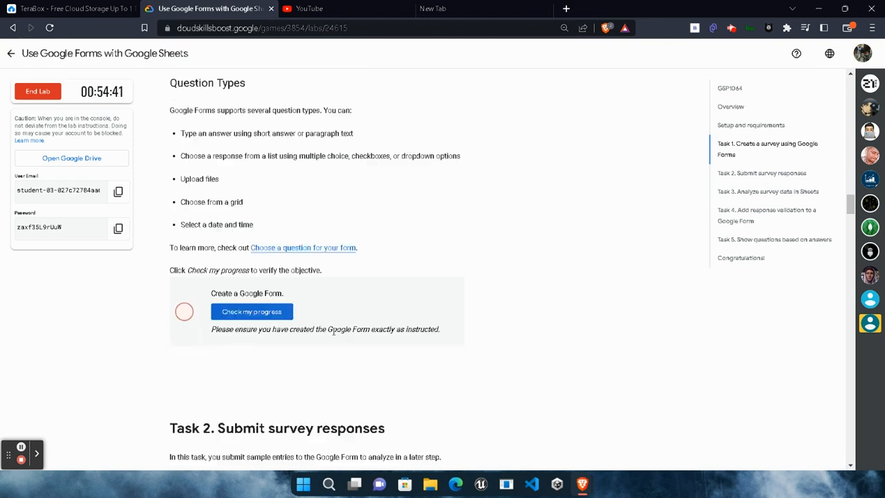
Step: Look over the open/close question in the form and recheck the lab's "Create a Google Form" objective
mouse_move(582, 484)
left_click(656, 387)
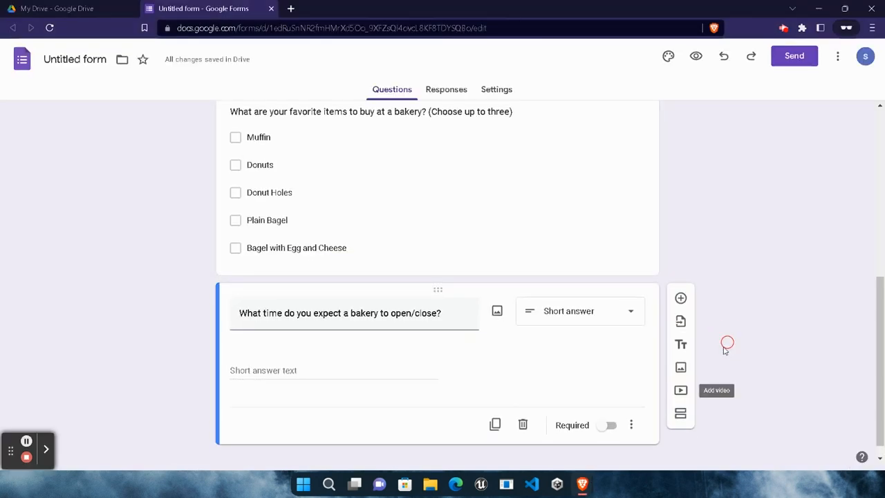
mouse_move(601, 470)
left_click(458, 419)
scroll(273, 399, "down", 1)
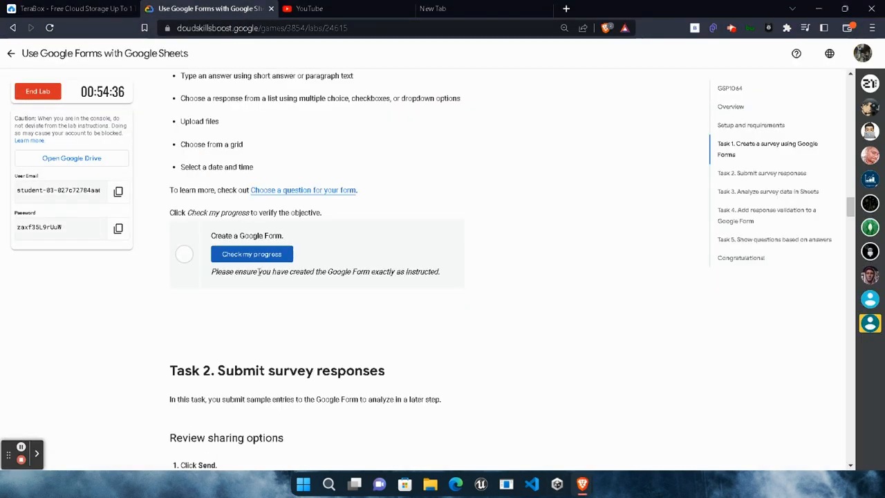
left_click(262, 256)
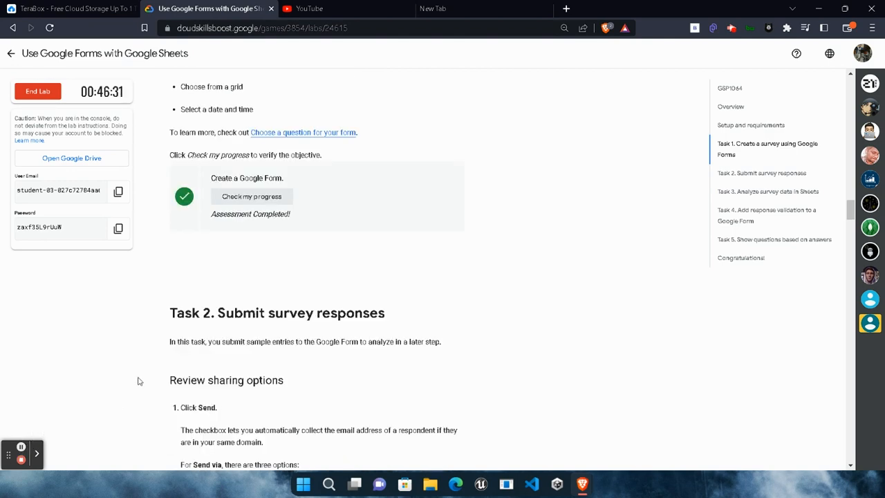
scroll(160, 368, "up", 2)
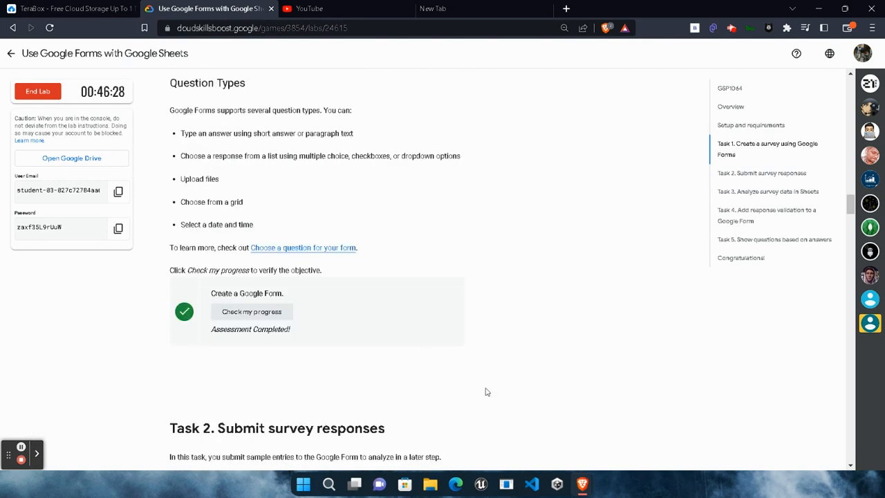
Step: Examine the form's file name and heading to compare them with the title "On the Rise Bakery Survey"
mouse_move(582, 484)
left_click(739, 376)
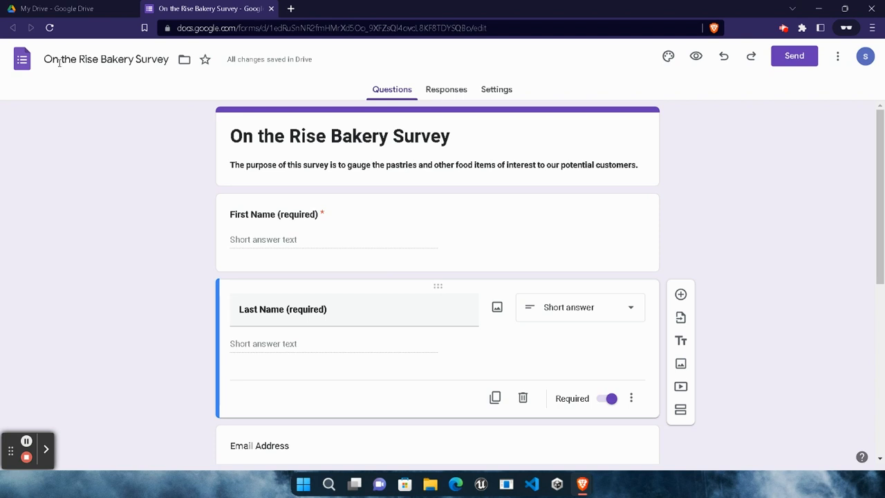
left_click(242, 135)
left_click(117, 174)
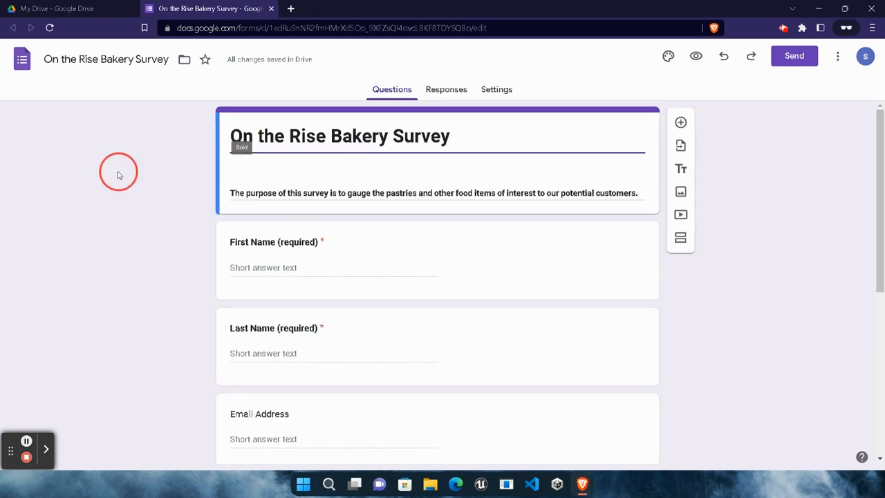
left_click(99, 61)
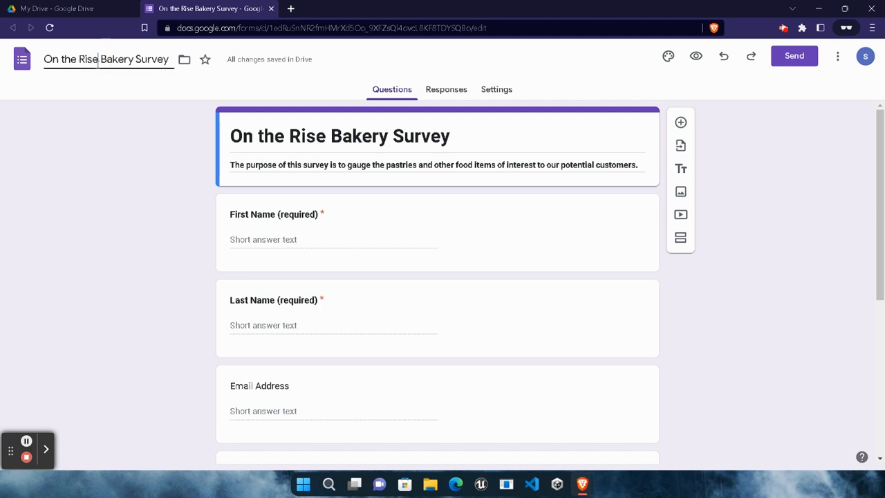
left_click(115, 159)
left_click_drag(50, 58, 152, 58)
left_click(137, 159)
left_click(125, 58)
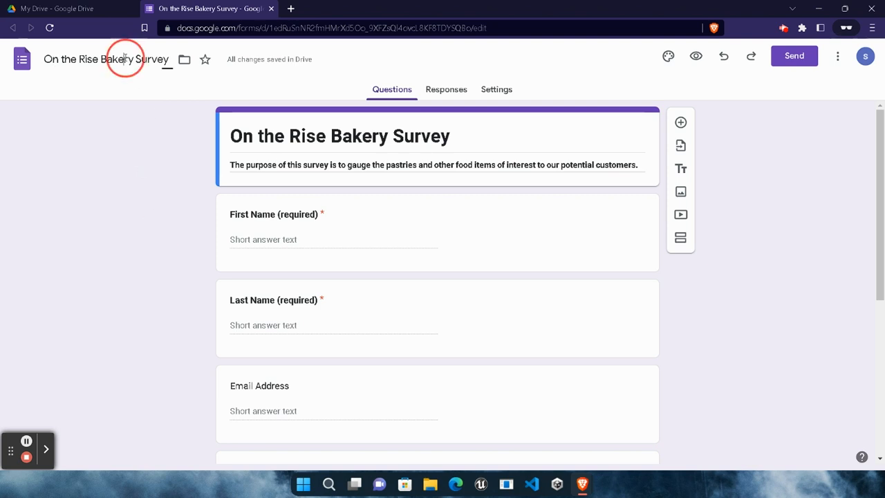
left_click(116, 172)
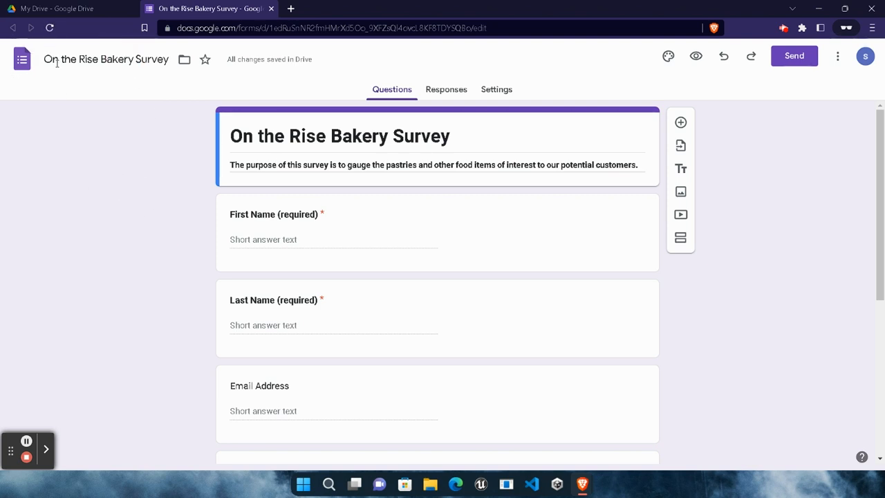
Step: Review the survey description and all questions down to the bakery open/close question
mouse_move(584, 484)
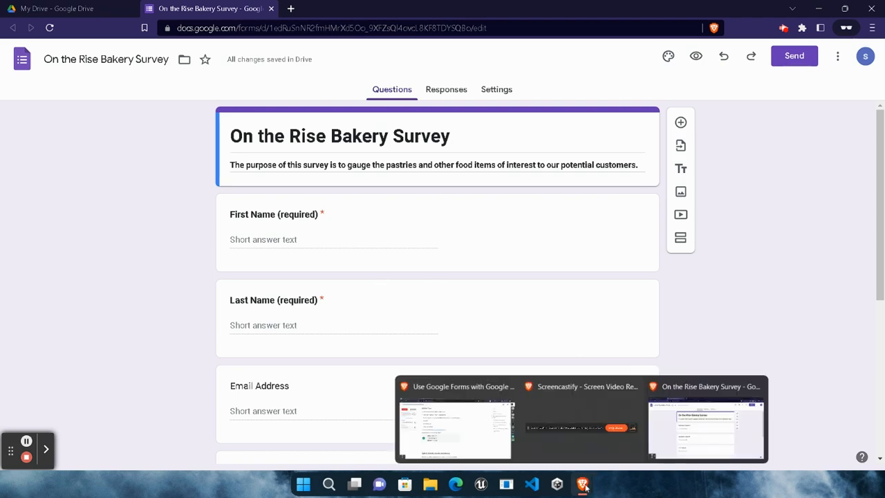
left_click(456, 422)
scroll(371, 341, "down", 1)
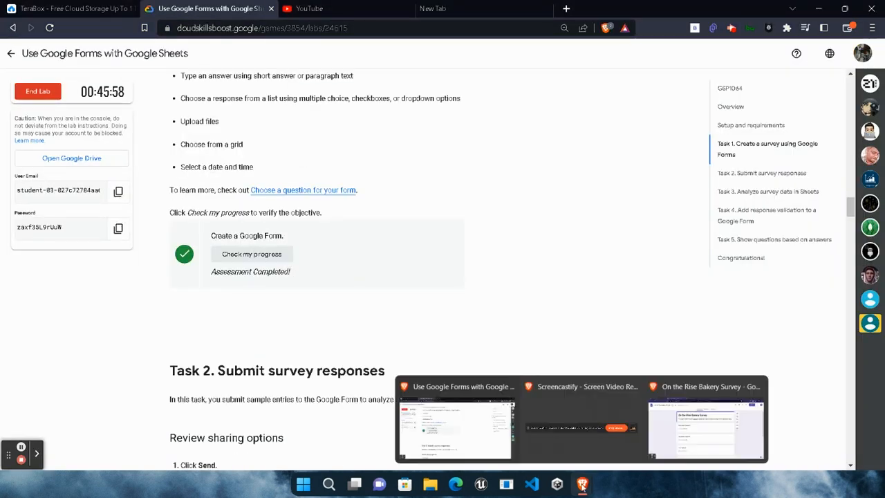
left_click(705, 432)
left_click(639, 166)
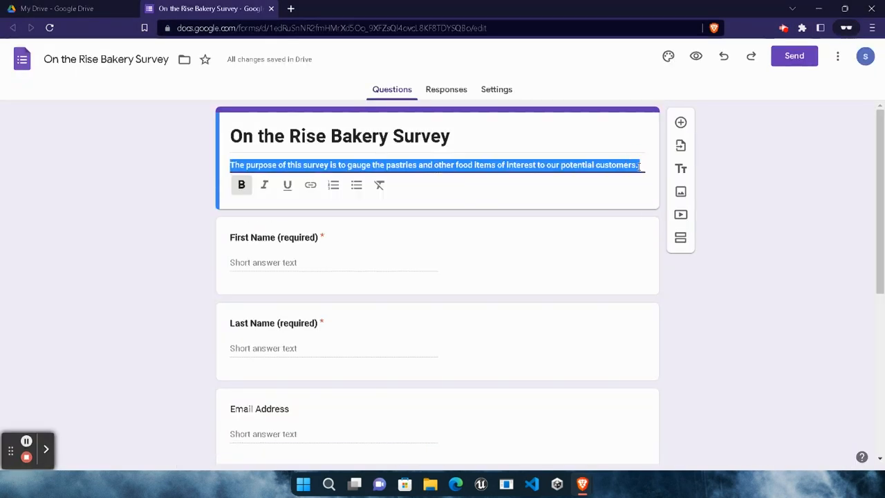
left_click(636, 165)
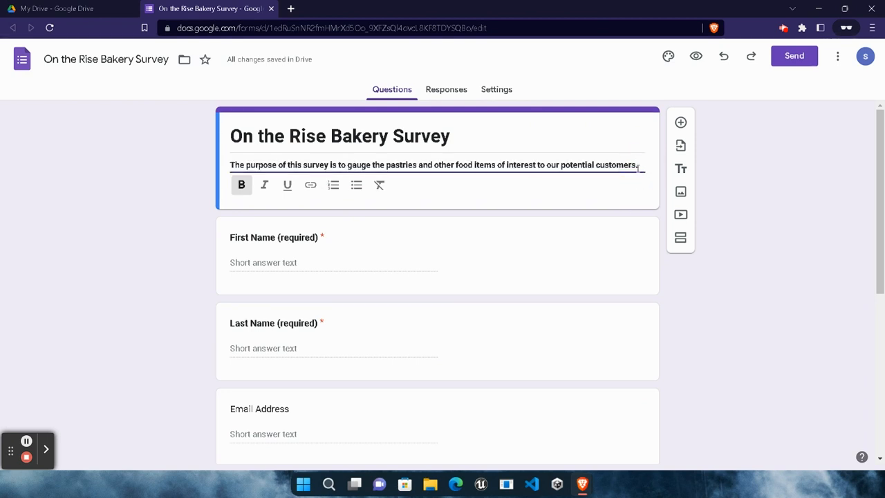
scroll(712, 307, "down", 2)
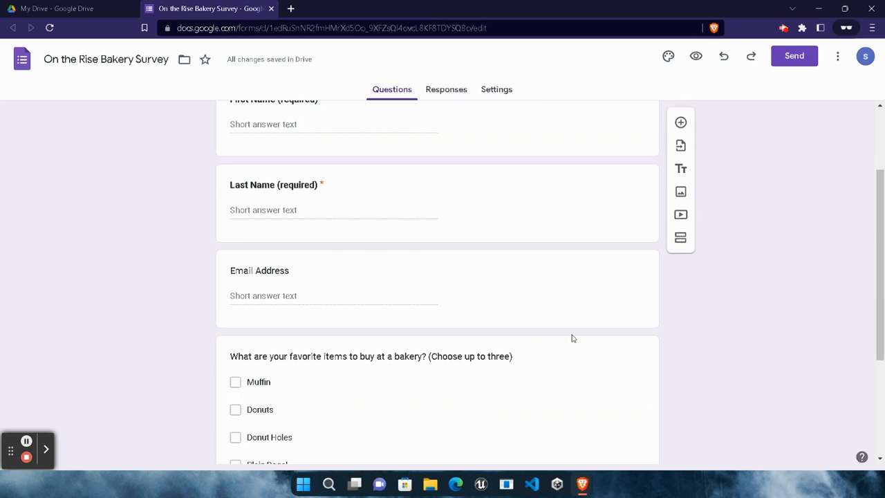
scroll(277, 332, "down", 3)
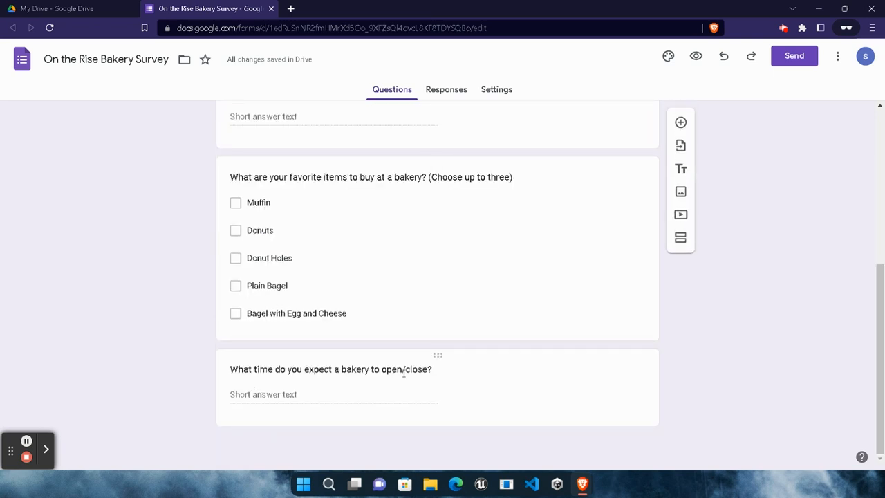
Step: Find the first sample response in the lab's Task 2 and copy the respondent's first name
mouse_move(587, 478)
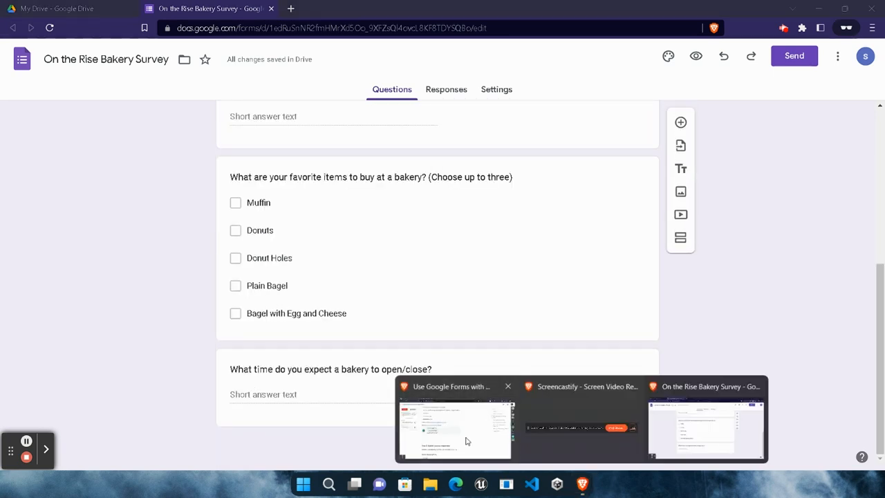
left_click(466, 441)
scroll(467, 362, "down", 5)
scroll(465, 363, "down", 5)
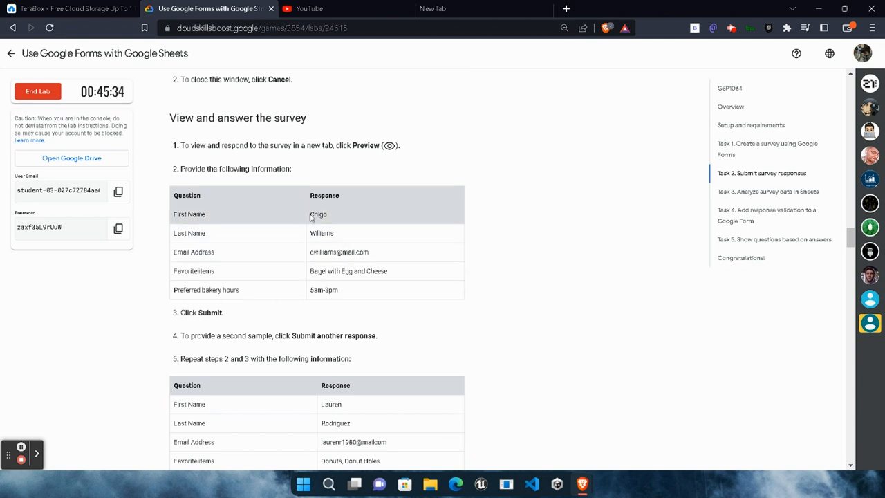
left_click_drag(310, 217, 333, 217)
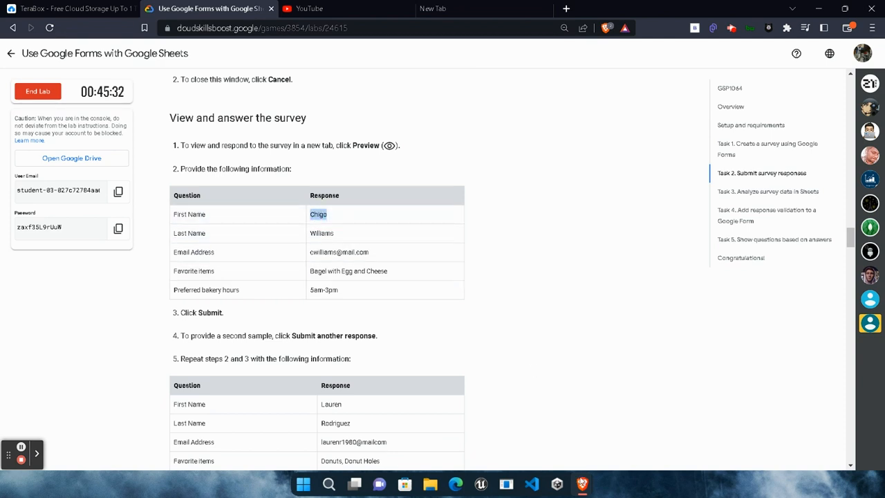
Step: Preview the survey, dismiss the autosave notice and enter the respondent's first name in the First Name question
left_click(693, 423)
left_click(697, 56)
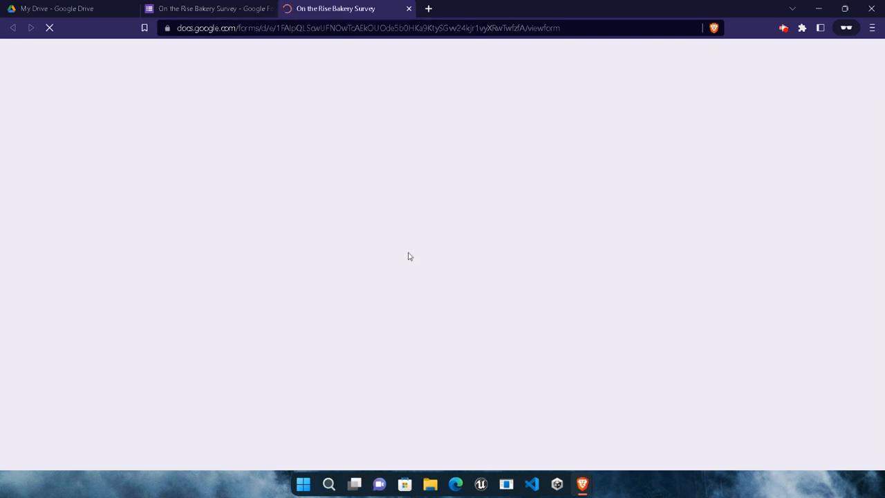
left_click(369, 239)
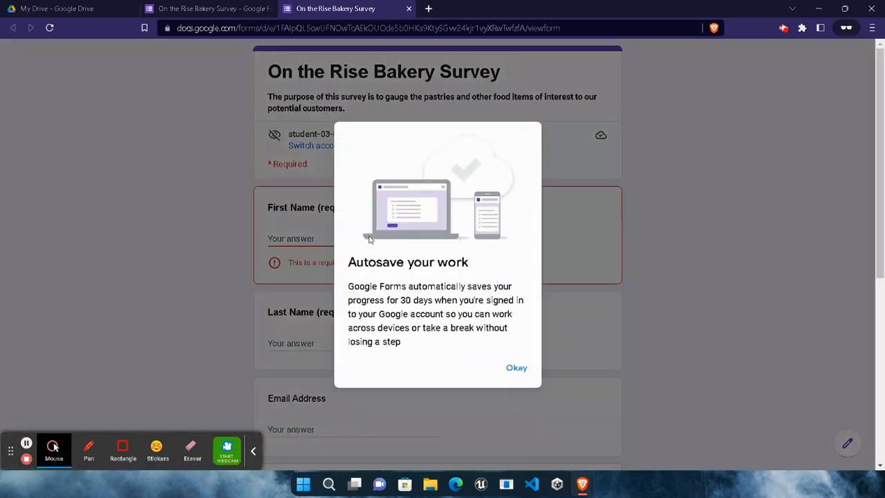
left_click(516, 367)
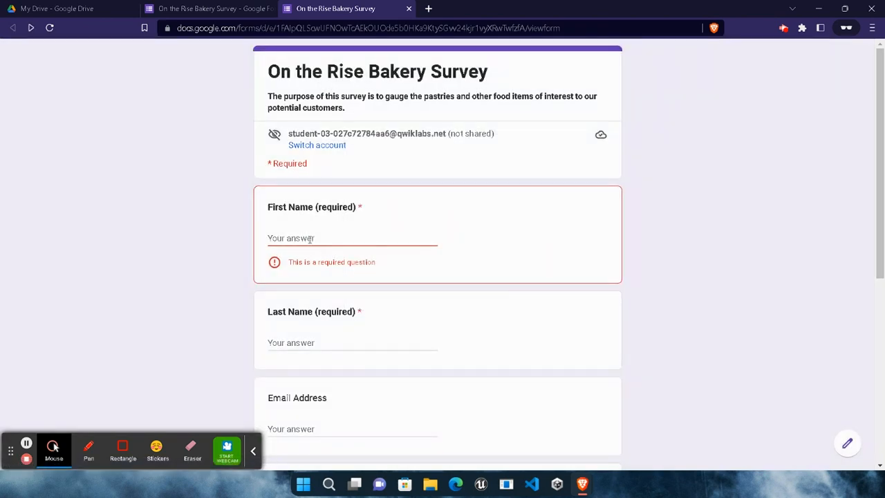
left_click(309, 238)
type("Chigo")
left_click(253, 450)
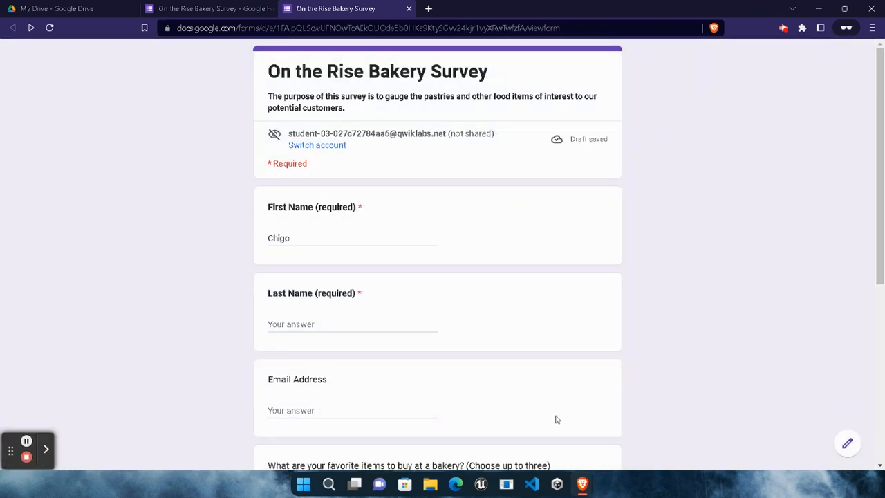
Step: Copy the first sample respondent's last name from the lab instructions into the survey's Last Name question
mouse_move(582, 484)
left_click(453, 422)
double_click(321, 233)
key("ctrl+c")
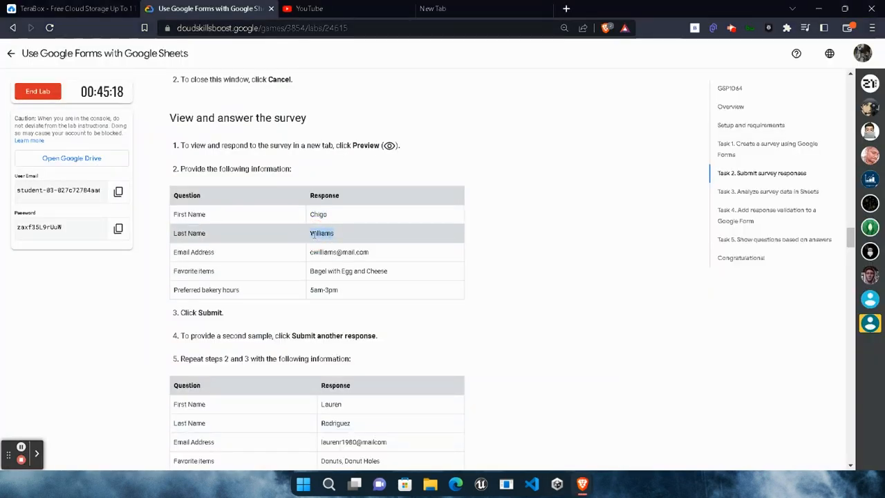
left_click(691, 429)
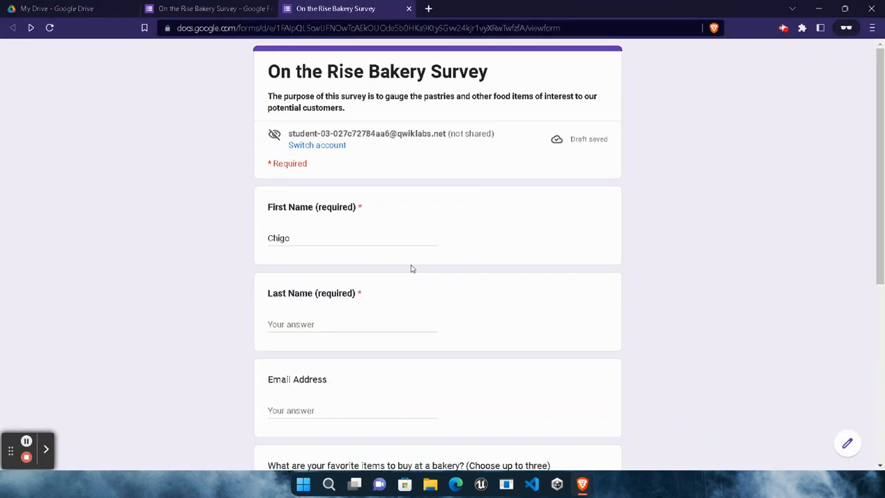
left_click(348, 317)
key("ctrl+v")
Step: Copy the first sample respondent's e-mail from the lab instructions into the survey's Email Address question
mouse_move(582, 484)
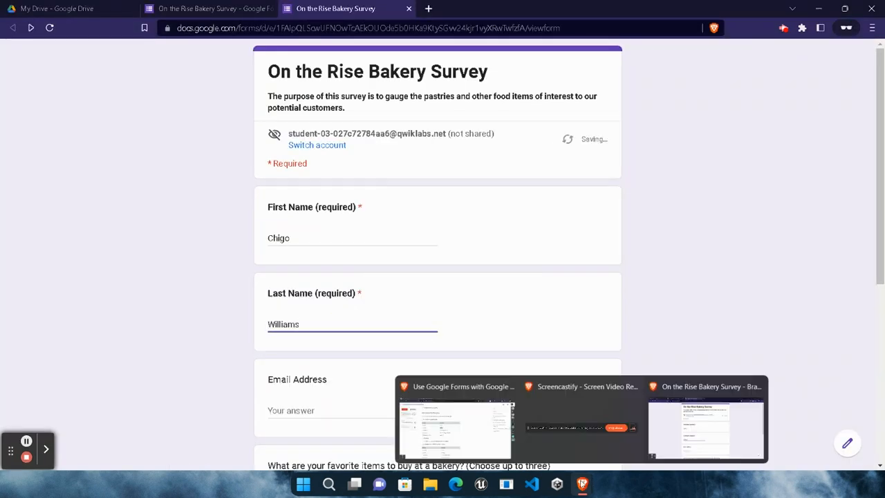
left_click(456, 425)
left_click(315, 253)
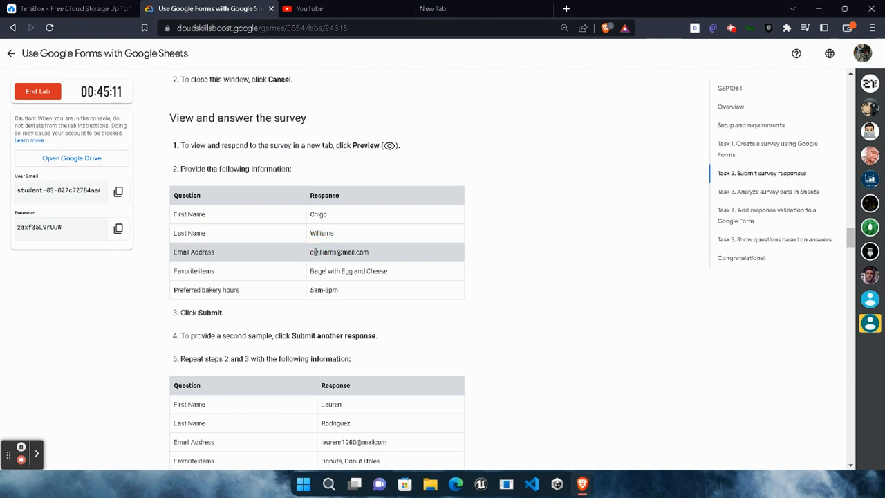
left_click_drag(309, 256, 387, 256)
key("ctrl+c")
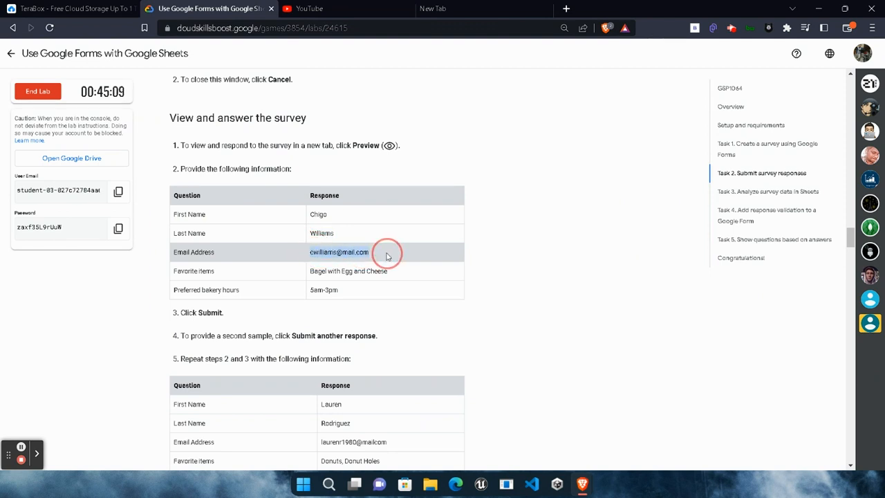
mouse_move(582, 484)
left_click(712, 421)
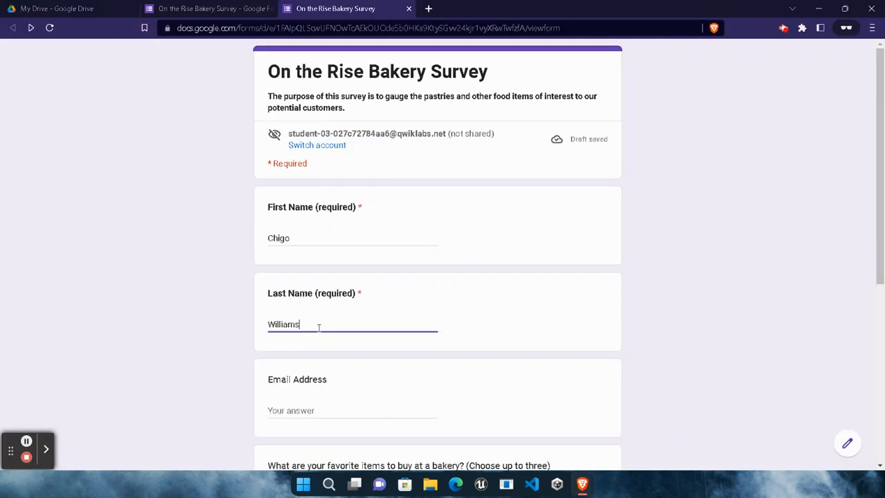
left_click(317, 414)
key("ctrl+v")
Step: Check the first sample's favorite items in the lab and select Bagel with Egg and Cheese in the survey
scroll(684, 373, "down", 3)
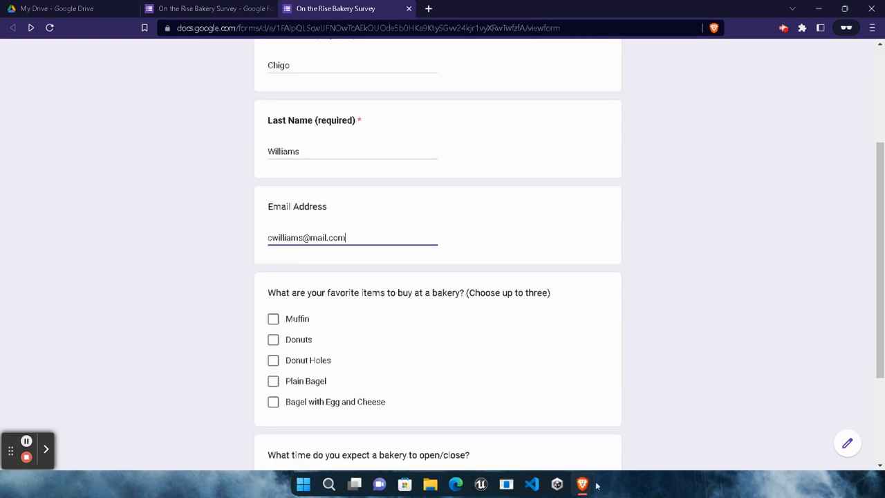
mouse_move(584, 484)
left_click(454, 428)
left_click_drag(309, 271, 412, 273)
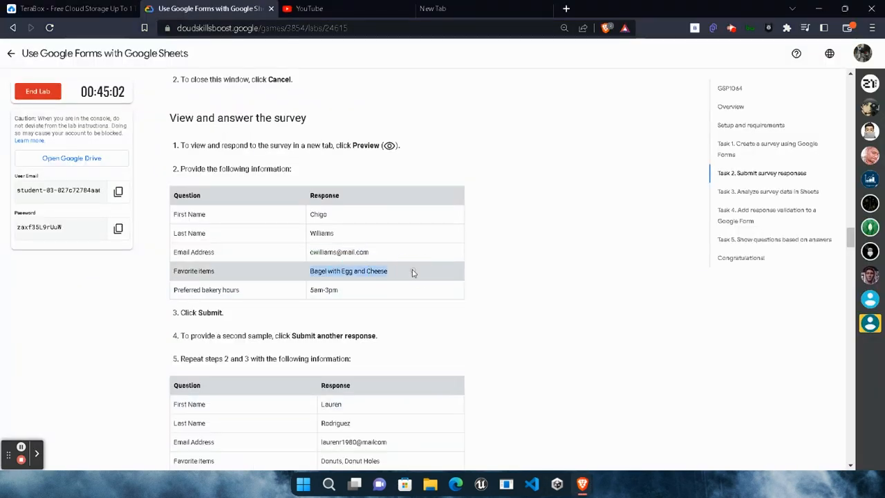
left_click(715, 449)
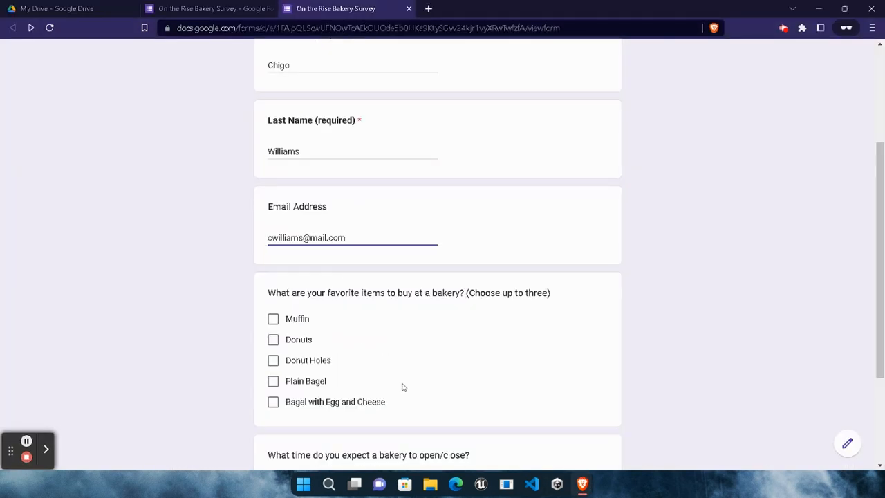
scroll(403, 387, "down", 1)
left_click(457, 425)
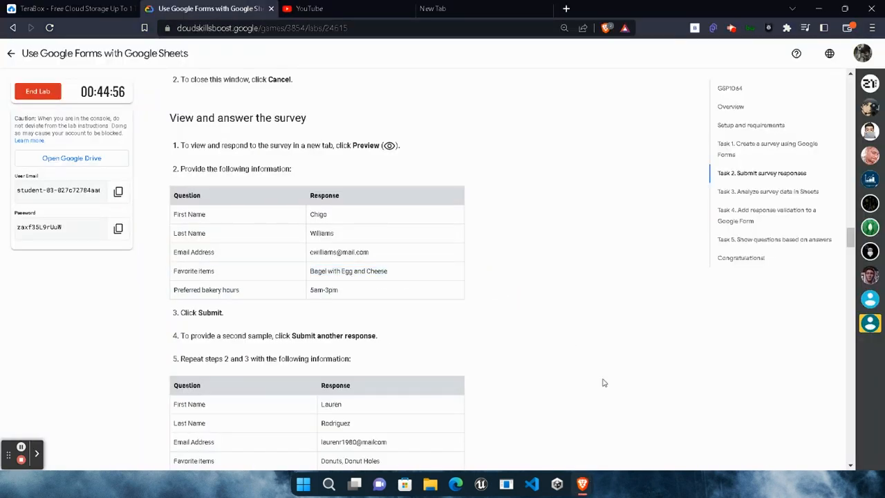
mouse_move(582, 484)
left_click(712, 428)
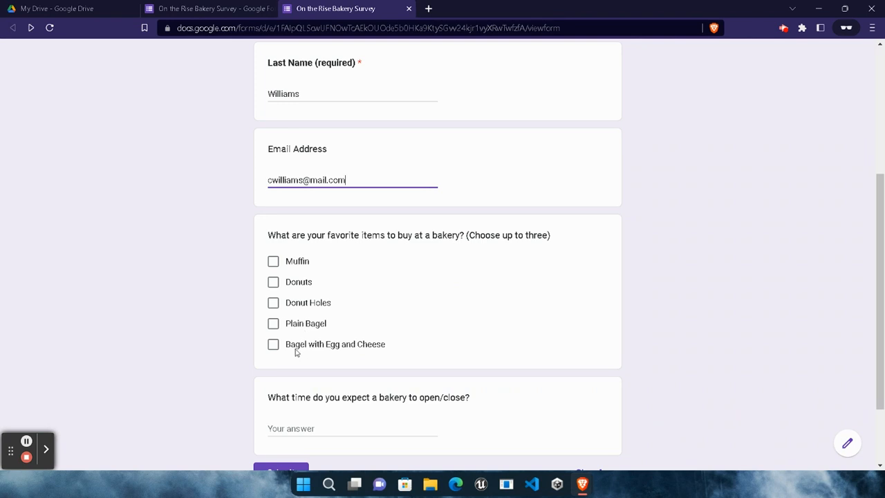
left_click(333, 346)
Step: Copy the preferred hours 5am-3pm from the lab into the open/close question and submit the first response
scroll(552, 352, "down", 2)
mouse_move(582, 484)
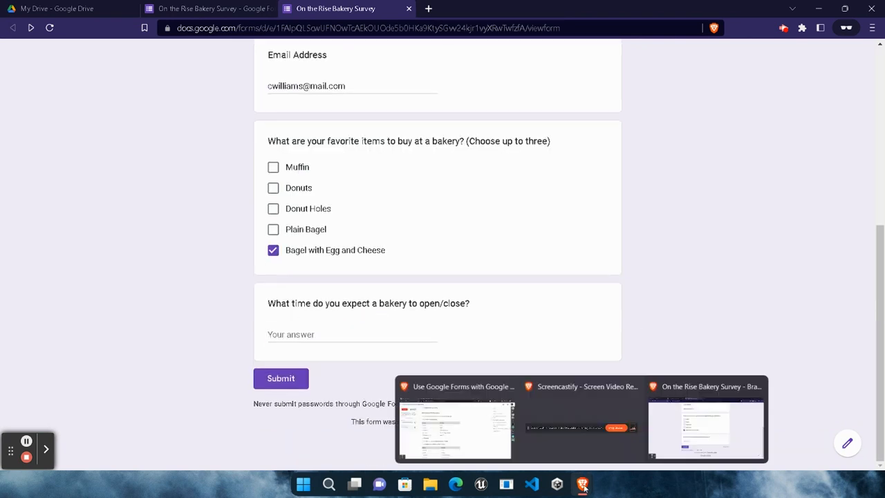
left_click(456, 425)
left_click_drag(311, 291, 374, 291)
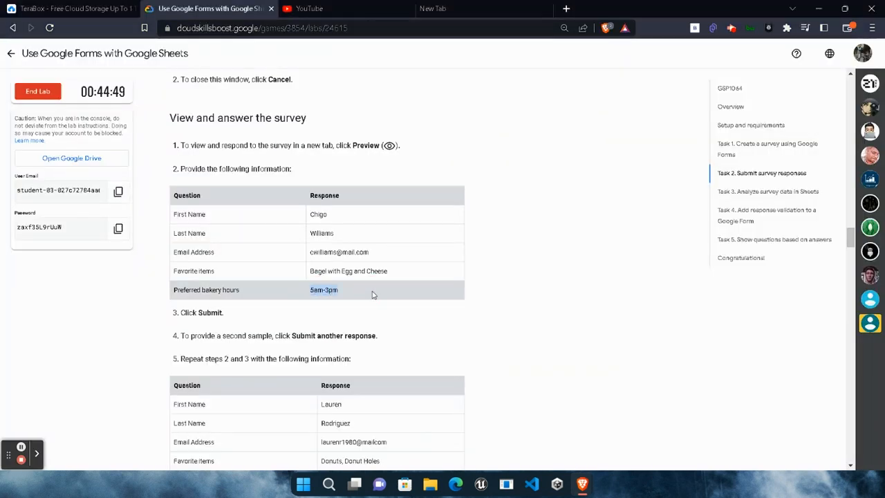
key("ctrl+c")
mouse_move(582, 483)
left_click(712, 429)
left_click(318, 337)
key("ctrl+v")
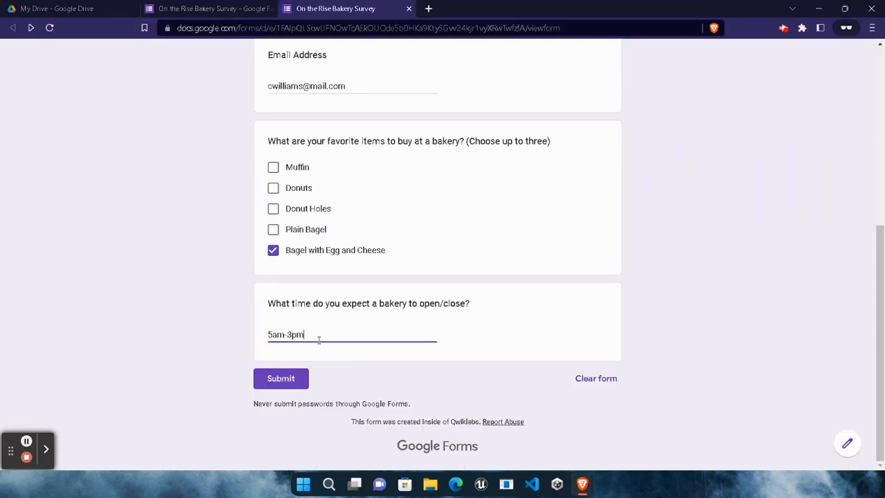
left_click(280, 382)
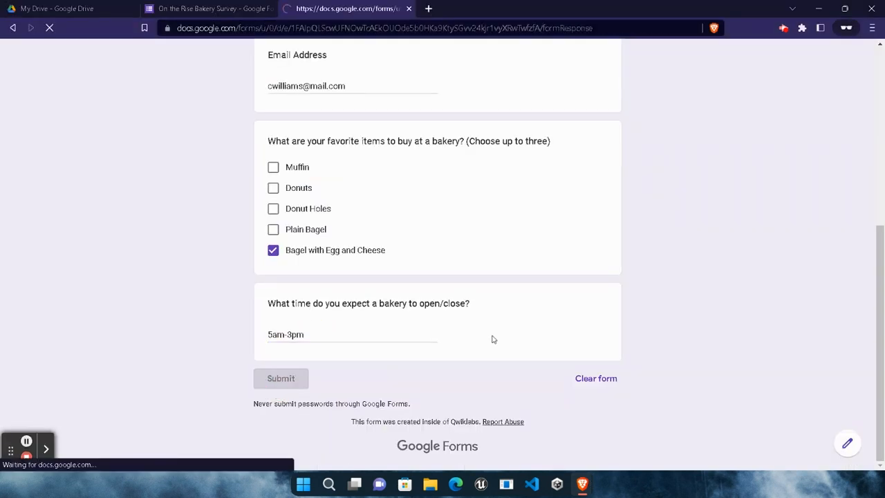
Step: Read the lab instructions and response tables for the second and third survey samples
mouse_move(582, 484)
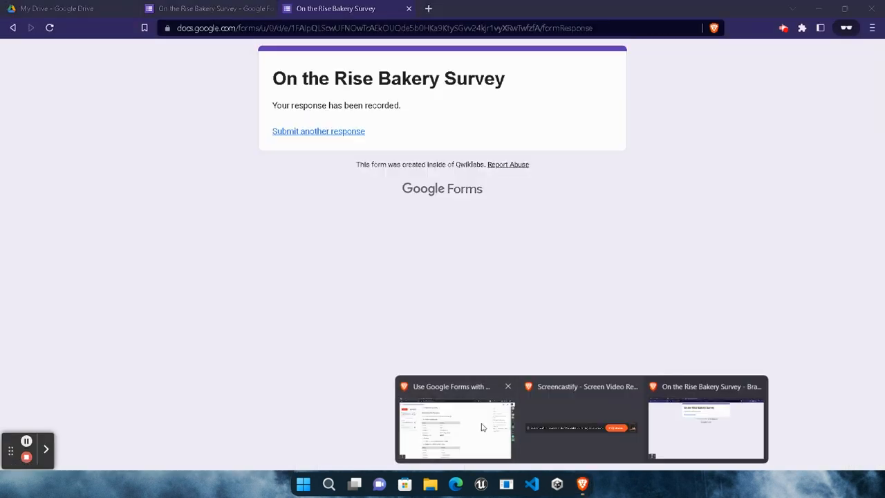
left_click(453, 425)
scroll(362, 305, "down", 1)
left_click_drag(197, 220, 401, 223)
left_click(299, 235)
left_click(401, 225)
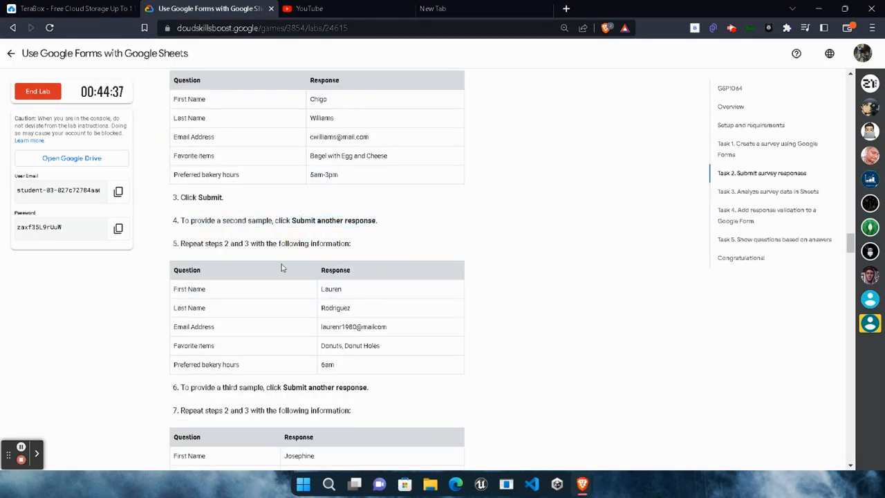
scroll(282, 265, "down", 1)
left_click_drag(222, 185, 281, 195)
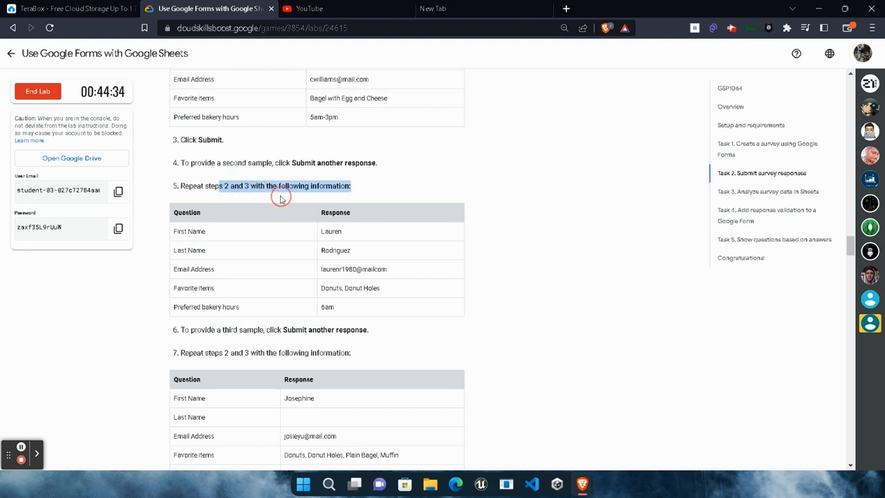
left_click(414, 199)
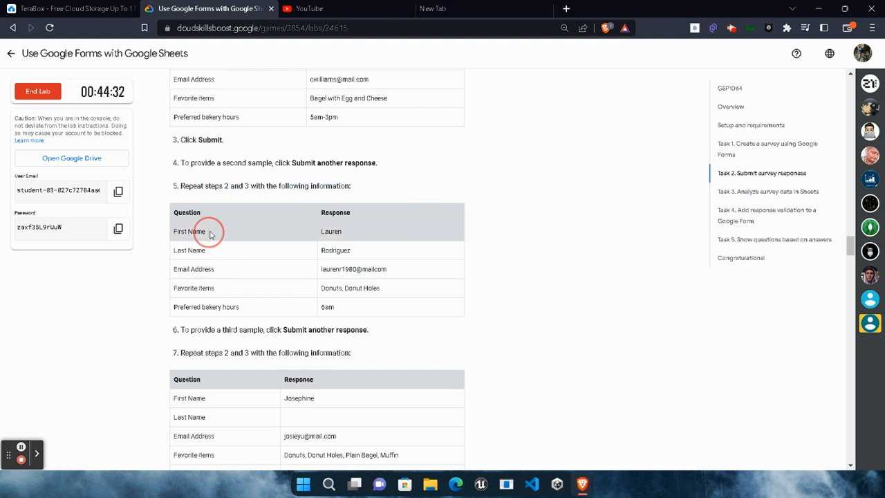
scroll(314, 251, "down", 2)
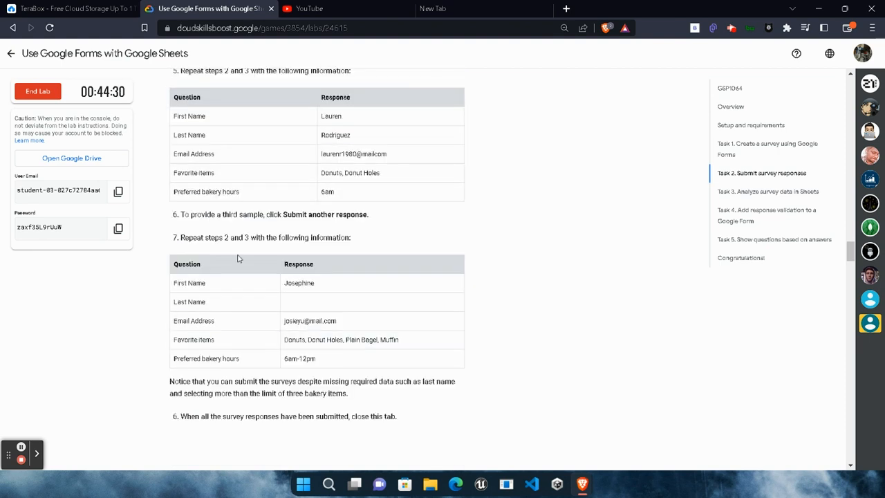
scroll(551, 346, "up", 1)
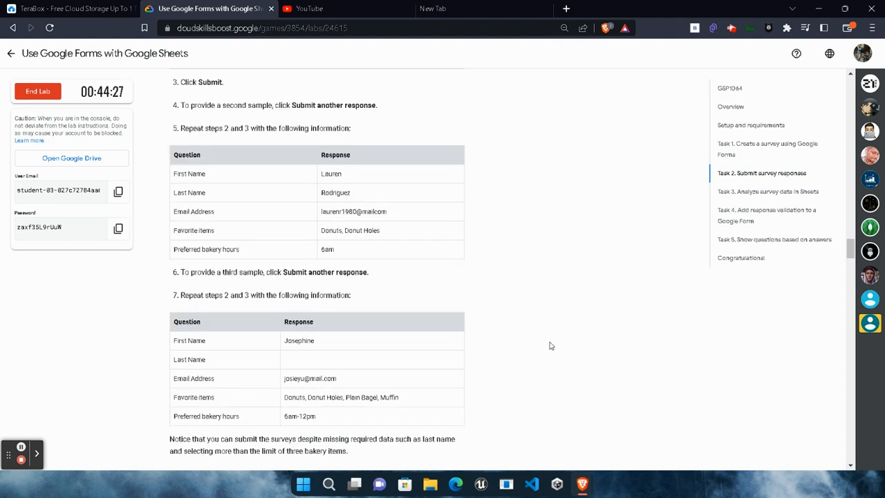
Step: Start another survey response and copy the second sample respondent's first name into the First Name question
mouse_move(582, 484)
left_click(669, 419)
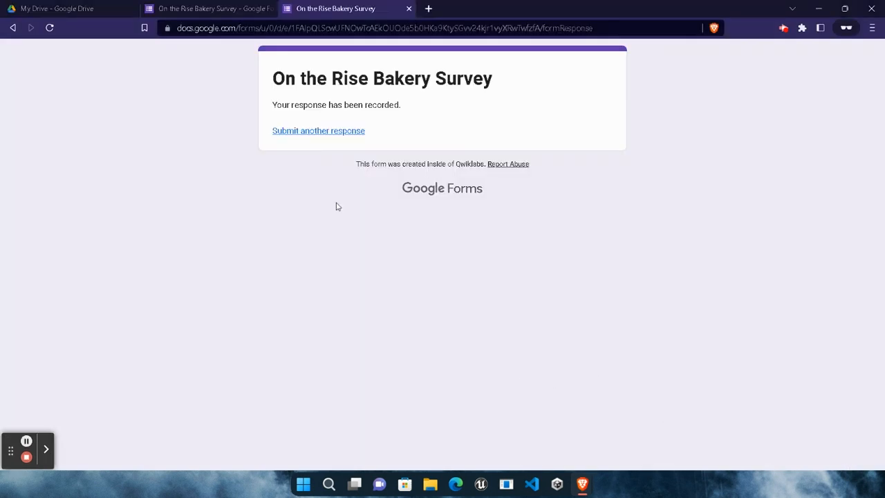
left_click(312, 131)
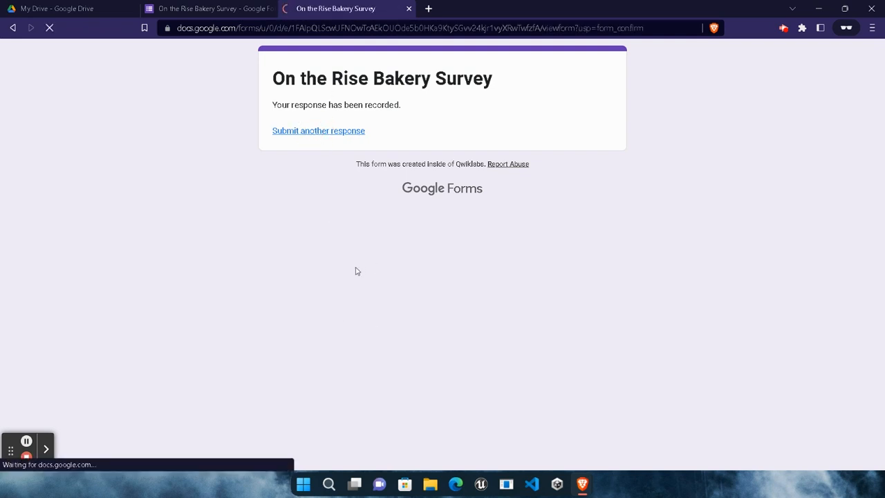
mouse_move(585, 486)
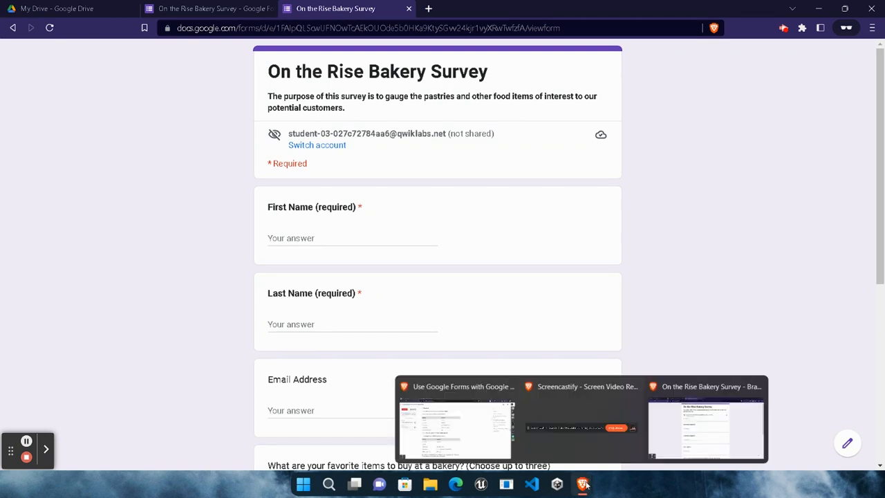
left_click(456, 421)
double_click(330, 173)
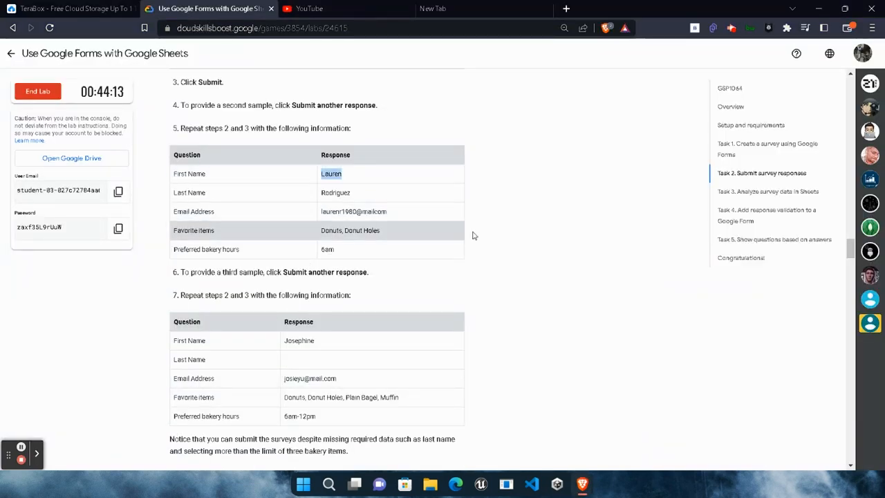
key("ctrl+c")
key("alt+Tab")
left_click(361, 235)
key("ctrl+v")
Step: Copy the second sample respondent's last name from the lab into the Last Name question
key("alt+Tab")
double_click(342, 193)
key("ctrl+c")
key("alt+Tab")
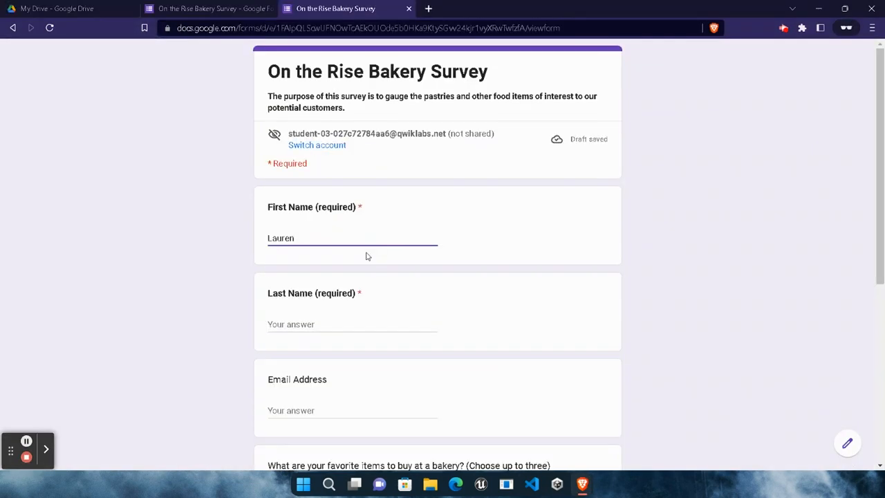
left_click(353, 324)
key("ctrl+v")
Step: Copy the second sample respondent's e-mail from the lab into the Email Address question
left_click(435, 417)
left_click_drag(321, 212, 404, 211)
left_click(705, 421)
left_click(344, 408)
key("ctrl+v")
Step: Check the second sample's favorite items in the lab and select Donuts and Donut Holes in the survey
scroll(344, 408, "down", 4)
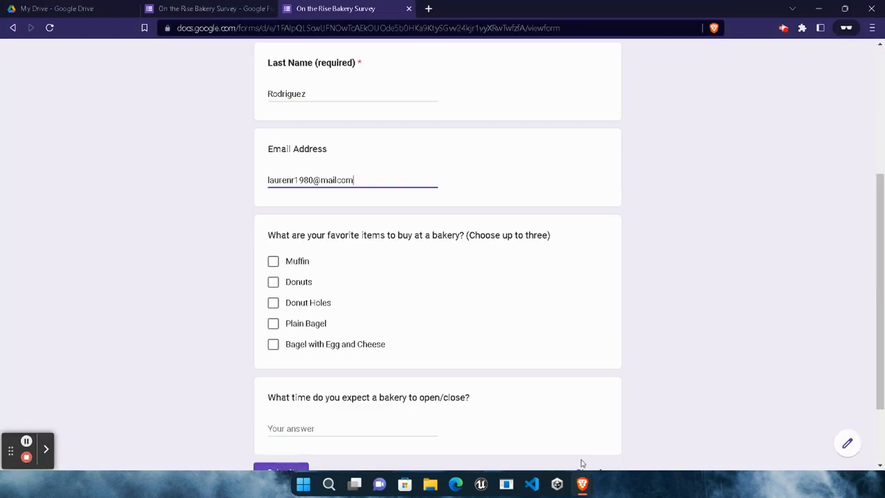
left_click(457, 422)
mouse_move(582, 484)
left_click(705, 421)
left_click(299, 282)
left_click(300, 304)
Step: Copy the preferred hours 6am from the lab into the open/close question and submit the second response
scroll(331, 325, "down", 2)
left_click(456, 421)
left_click_drag(321, 249, 338, 251)
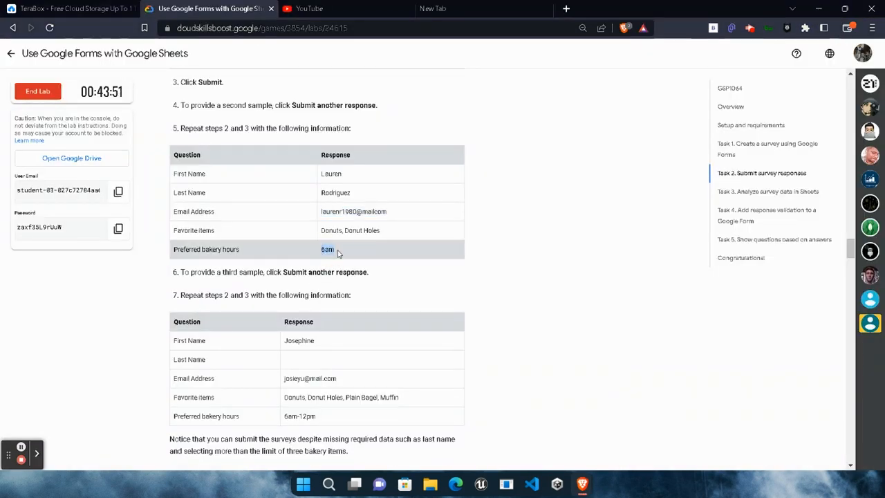
key("ctrl+c")
key("alt+Tab")
left_click(312, 330)
key("ctrl+v")
Step: Read the lab instructions and response table for the third survey sample
key("alt+Tab")
scroll(371, 371, "down", 1)
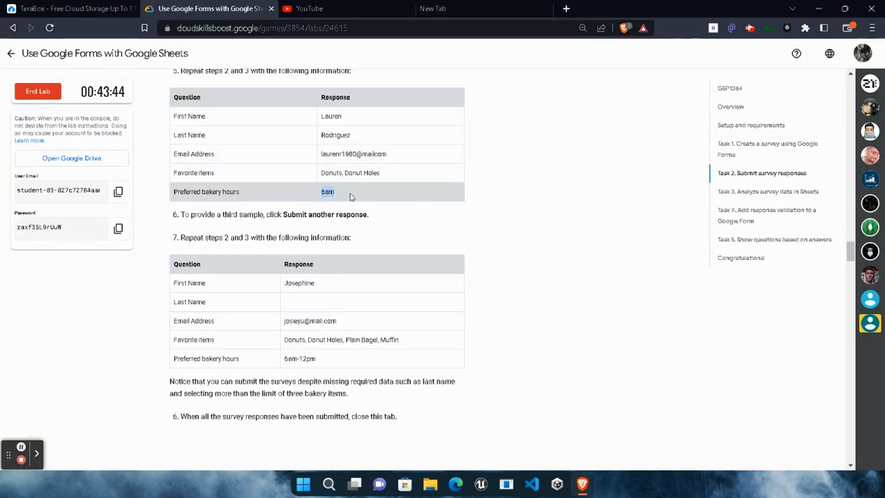
scroll(387, 172, "up", 1)
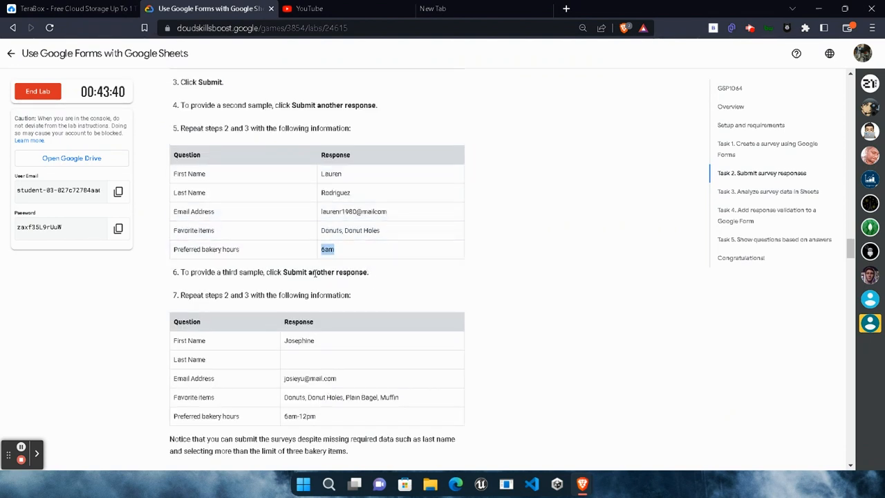
scroll(315, 274, "down", 1)
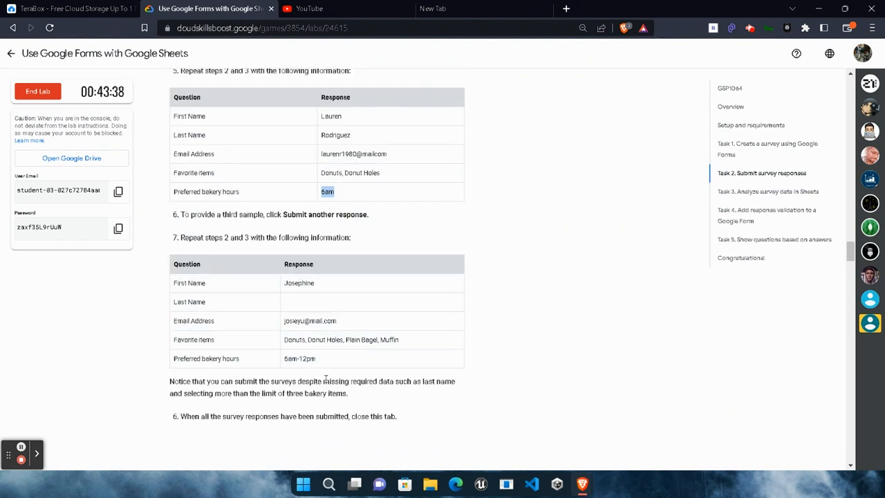
left_click_drag(283, 214, 370, 213)
left_click(411, 226)
scroll(353, 282, "down", 1)
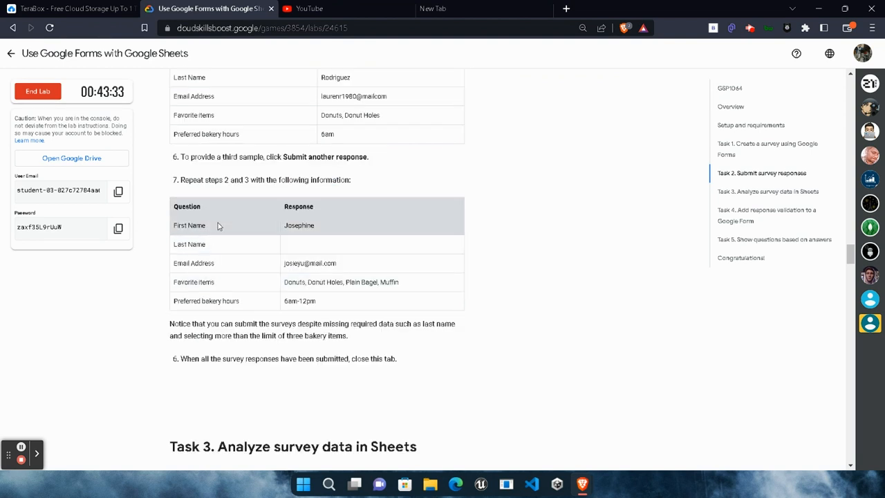
Step: Start another survey response, enter the third sample respondent's first name from the lab, and return to the lab instructions
mouse_move(596, 477)
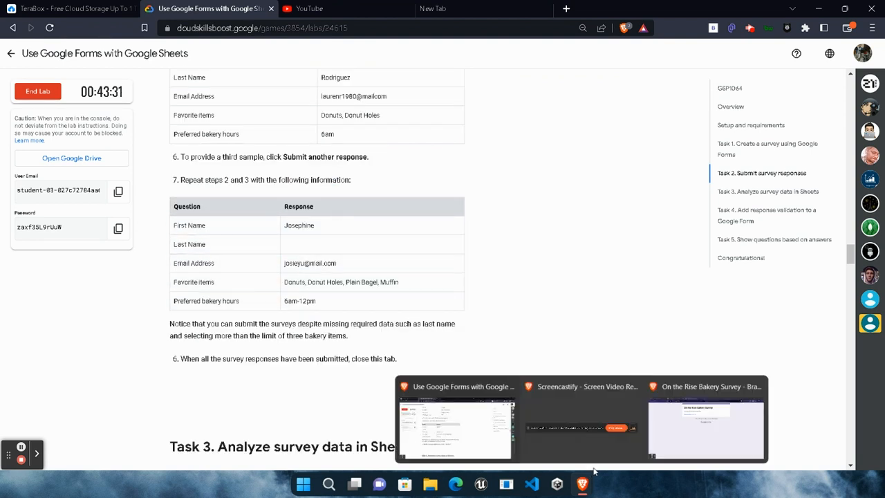
left_click(664, 408)
left_click(344, 137)
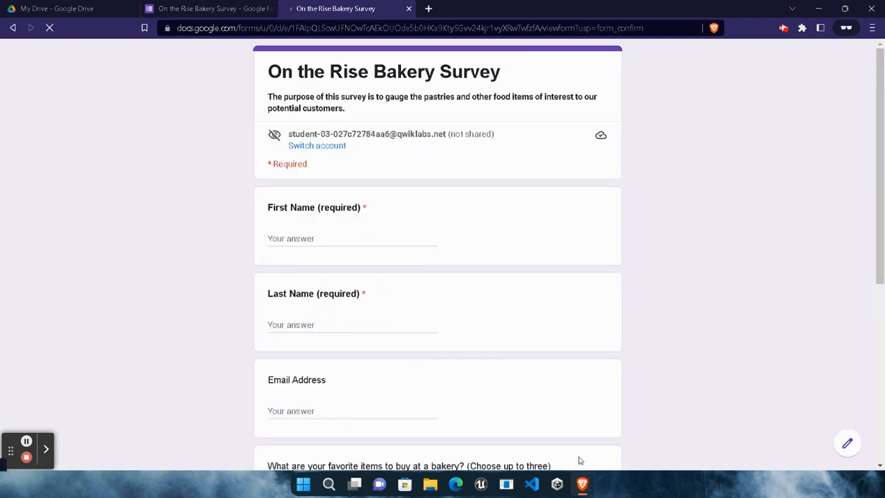
left_click(582, 483)
left_click(664, 407)
left_click(350, 243)
key("ctrl+v")
left_click(508, 408)
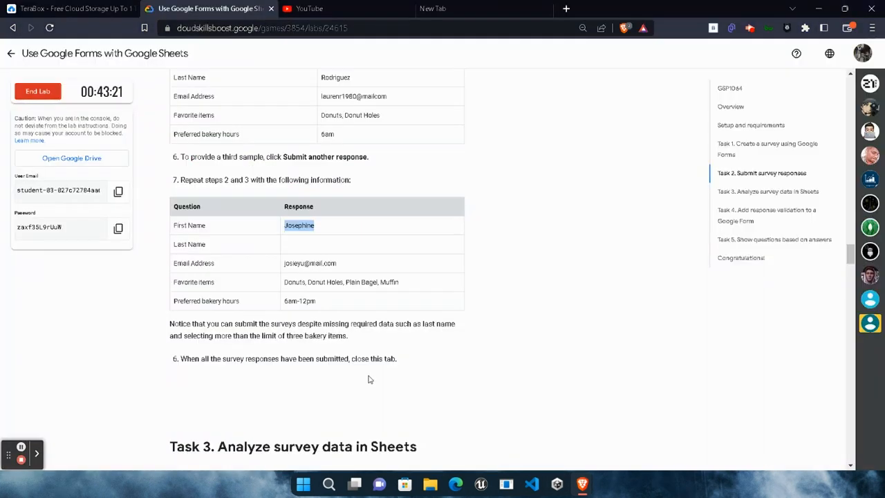
Step: Copy the third sample respondent's e-mail address from the lab into the survey's Email Address question
left_click(296, 266)
left_click_drag(345, 265, 285, 265)
left_click(670, 412)
left_click(343, 413)
key("ctrl+v")
scroll(345, 408, "down", 2)
Step: Check the third sample's favorite items in the lab and select Donuts, Donut Holes, Plain Bagel and Muffin in the survey
mouse_move(582, 483)
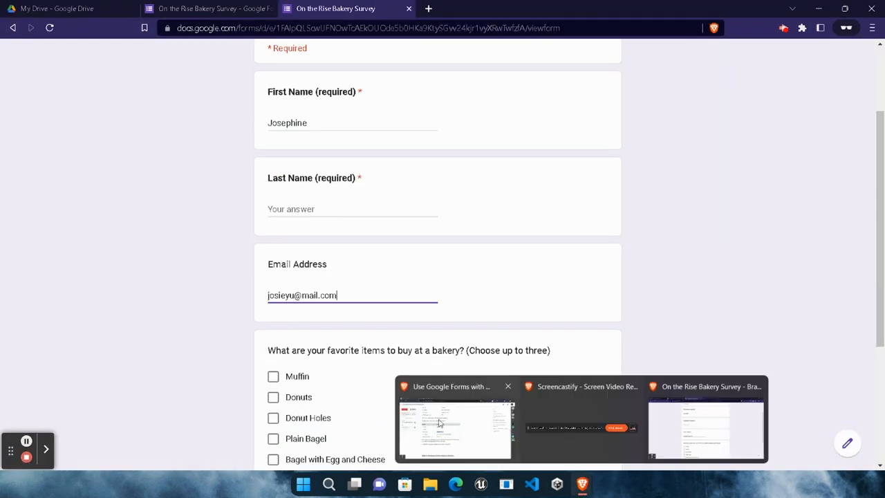
left_click(508, 409)
left_click(670, 412)
scroll(332, 304, "down", 2)
left_click(274, 281)
left_click(273, 302)
left_click(273, 322)
left_click(273, 261)
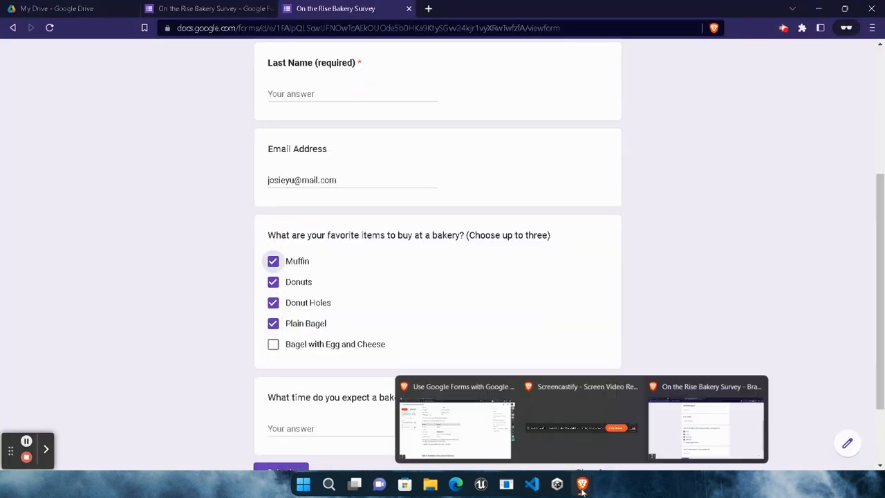
Step: Copy the preferred hours 6am-12pm from the lab into the open/close question and submit the third response
left_click(456, 414)
left_click_drag(283, 301, 315, 301)
left_click(705, 421)
left_click(343, 428)
key("ctrl+v")
scroll(343, 452, "down", 3)
left_click(239, 430)
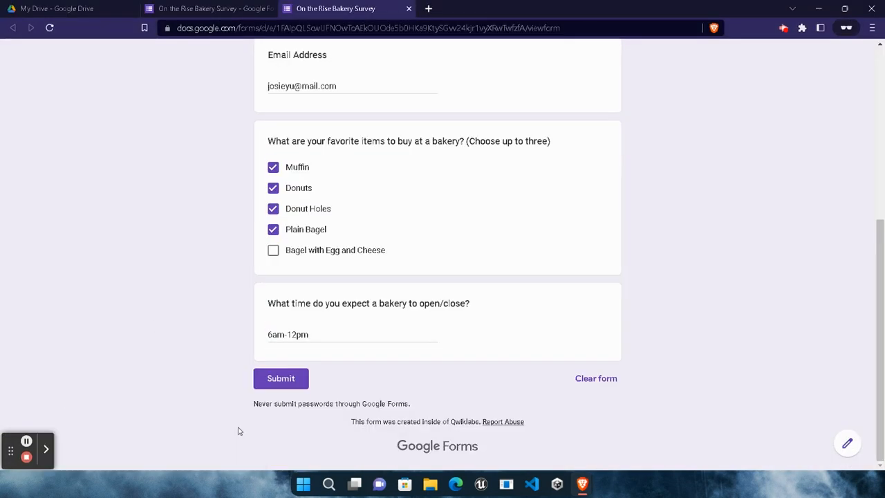
left_click(281, 378)
Step: Return to the lab and read the Task 3 instructions for reviewing survey responses and viewing them in Sheets
left_click(453, 419)
left_click(426, 403)
scroll(343, 369, "down", 1)
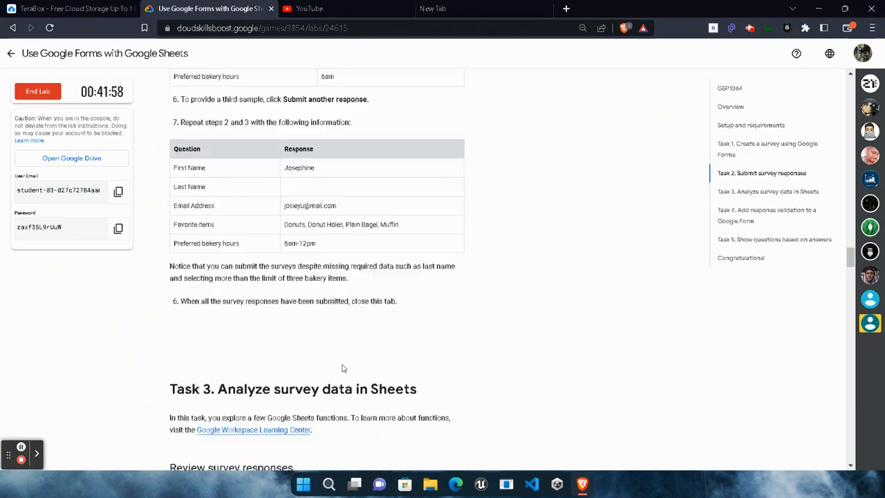
scroll(406, 361, "down", 2)
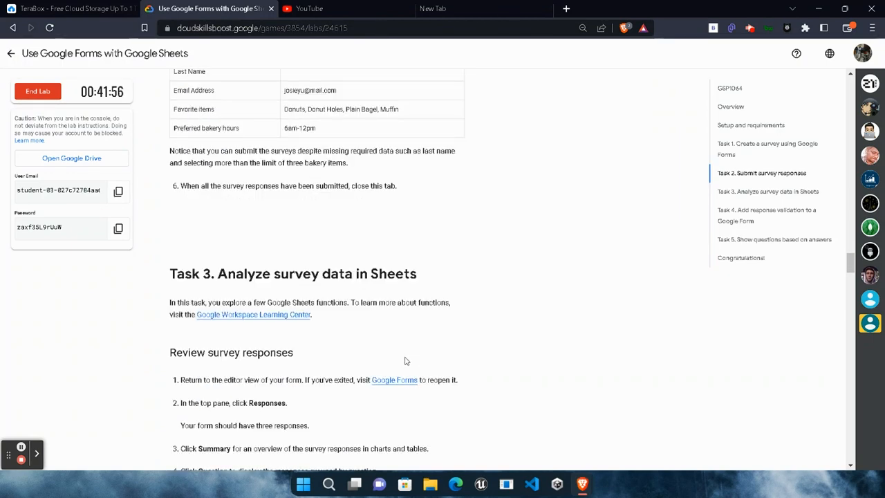
scroll(405, 360, "down", 3)
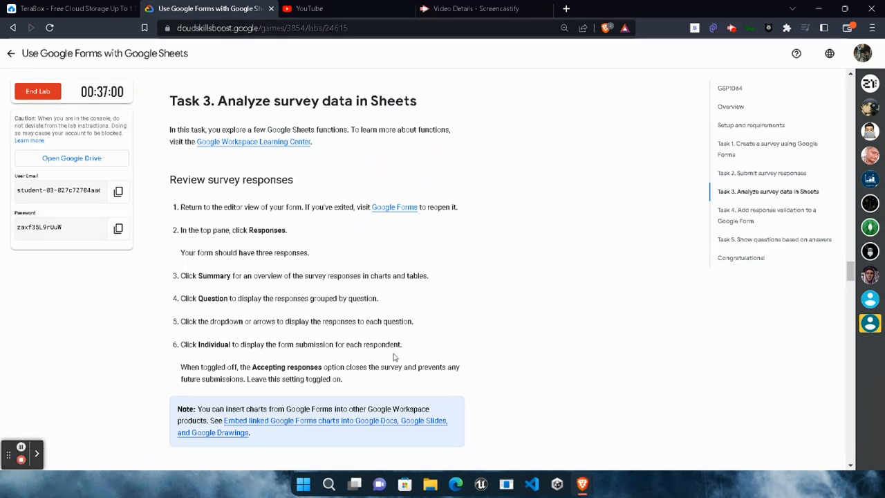
scroll(475, 380, "down", 4)
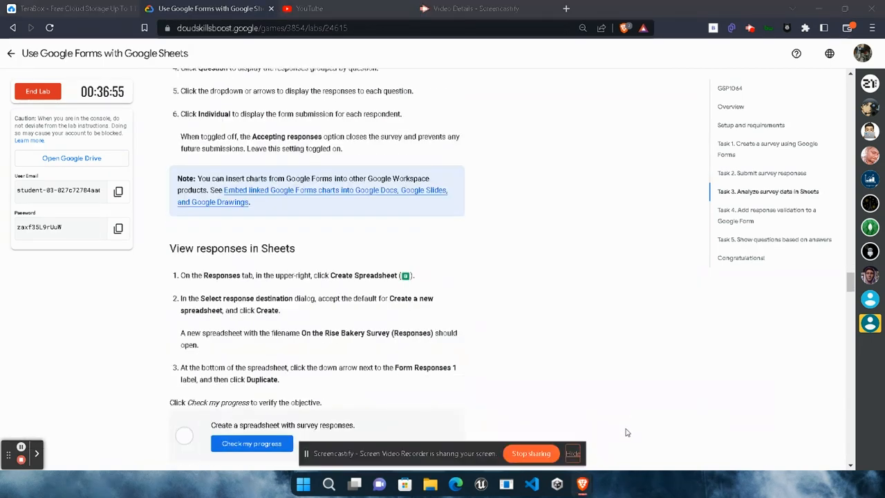
Step: Return to the form editor, open the survey responses and link them to a new spreadsheet
left_click(594, 424)
left_click(210, 8)
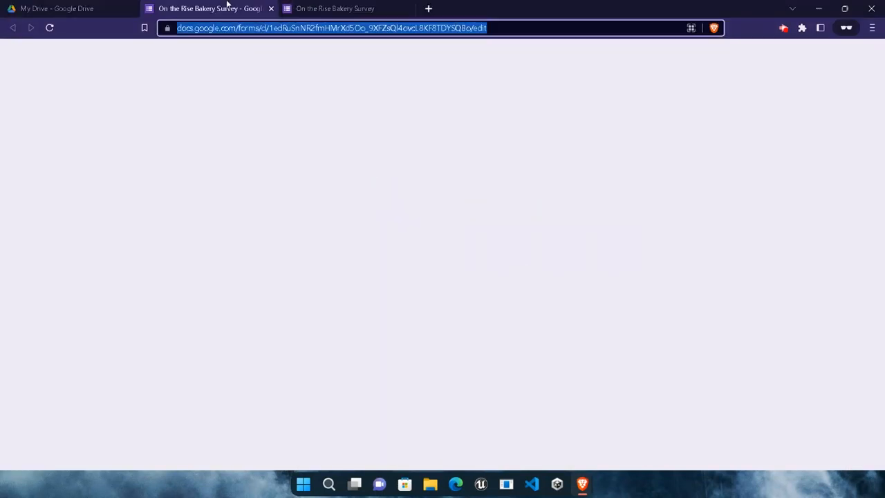
left_click(154, 179)
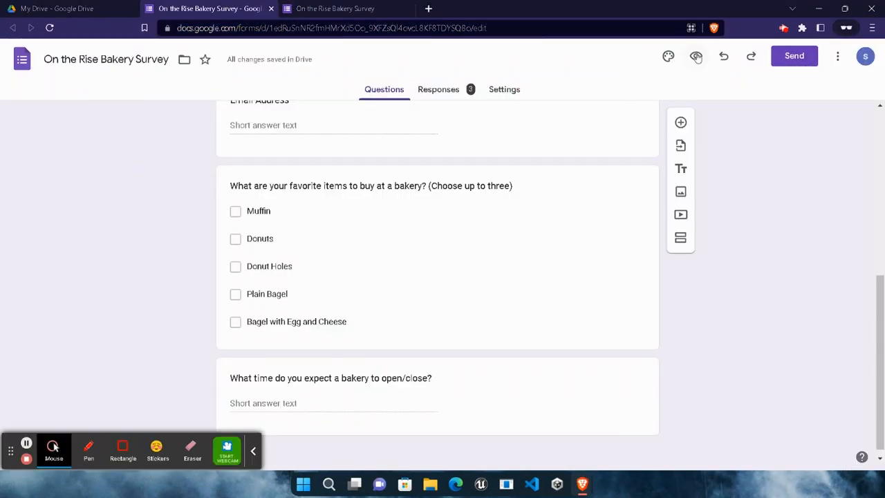
left_click(466, 97)
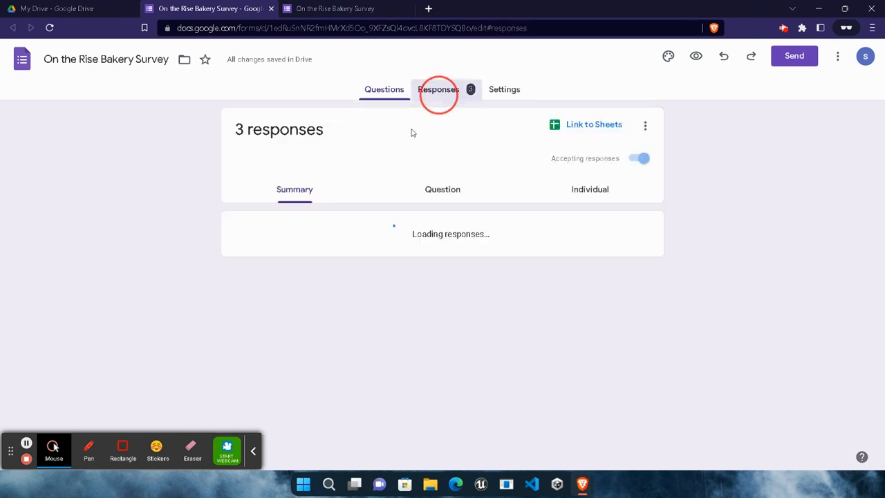
left_click(253, 450)
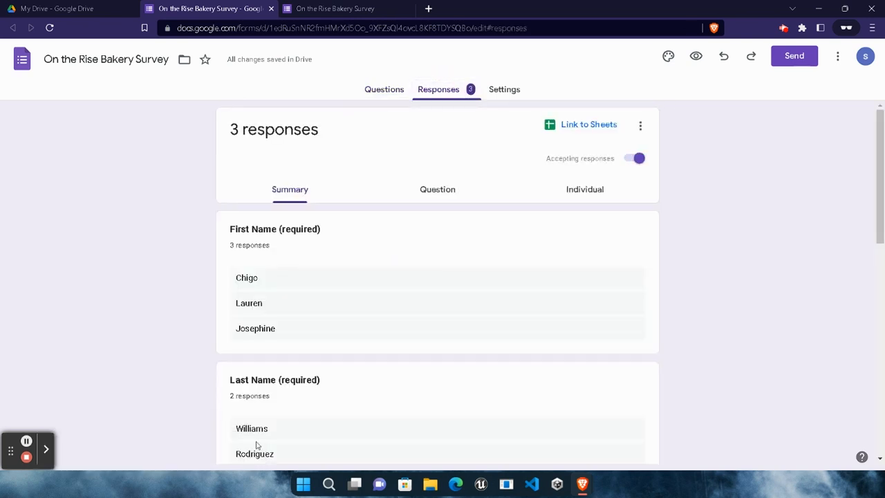
left_click(591, 127)
left_click(572, 210)
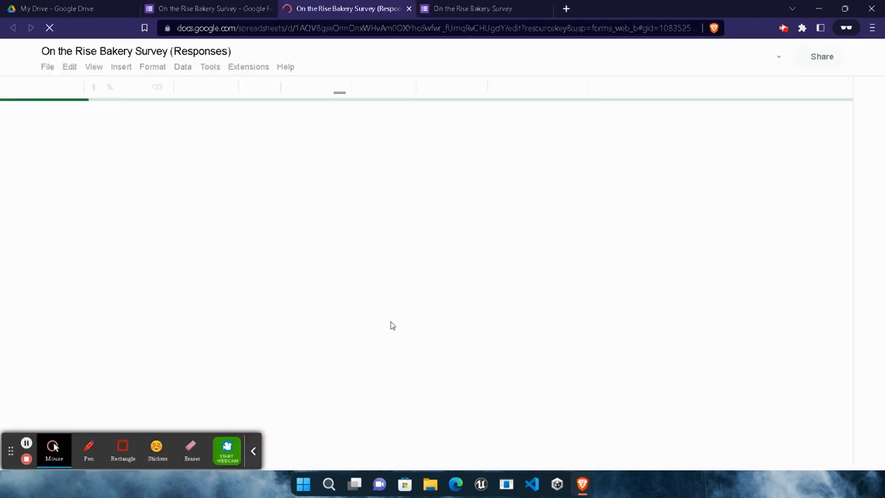
Step: Duplicate the Form Responses 1 sheet in the On the Rise Bakery Survey (Responses) spreadsheet
left_click(253, 451)
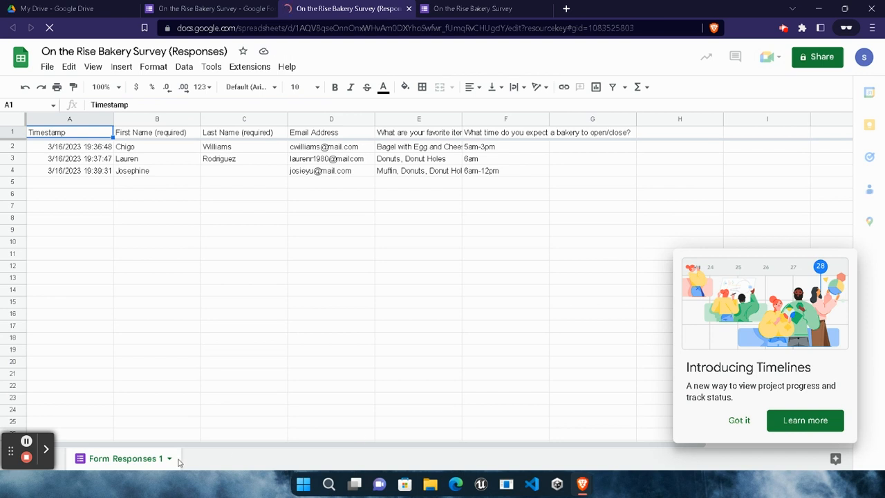
left_click(170, 460)
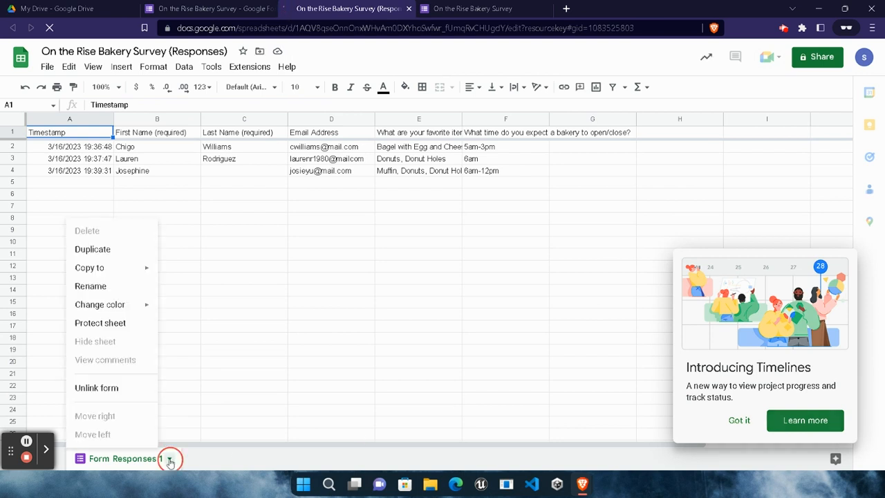
left_click(130, 250)
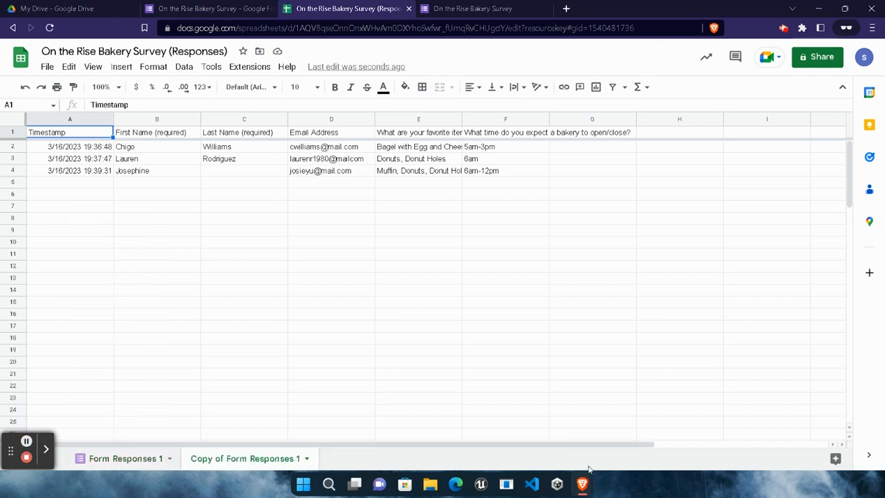
Step: Return to the lab and check progress on the objective "Create a spreadsheet with survey responses"
mouse_move(584, 477)
left_click(481, 461)
scroll(255, 324, "down", 3)
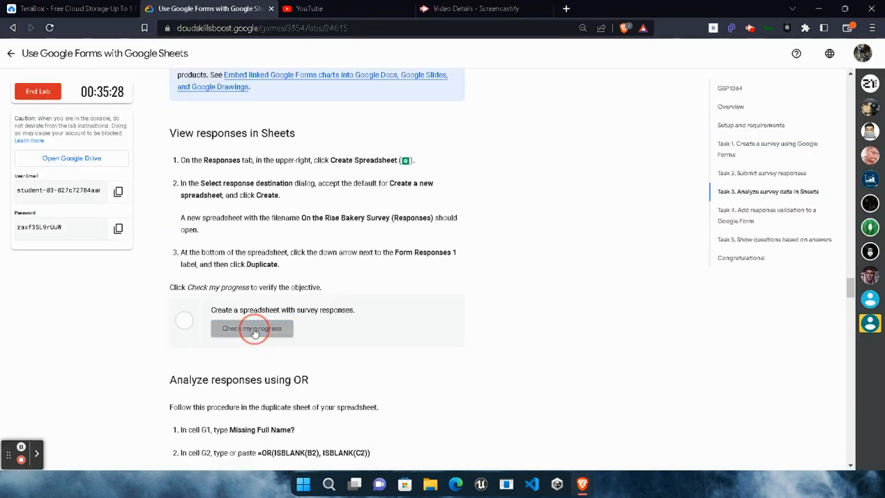
left_click(252, 328)
Step: Copy the heading "Missing Full Name?" from the lab into cell G1 of the duplicated sheet
scroll(328, 342, "down", 3)
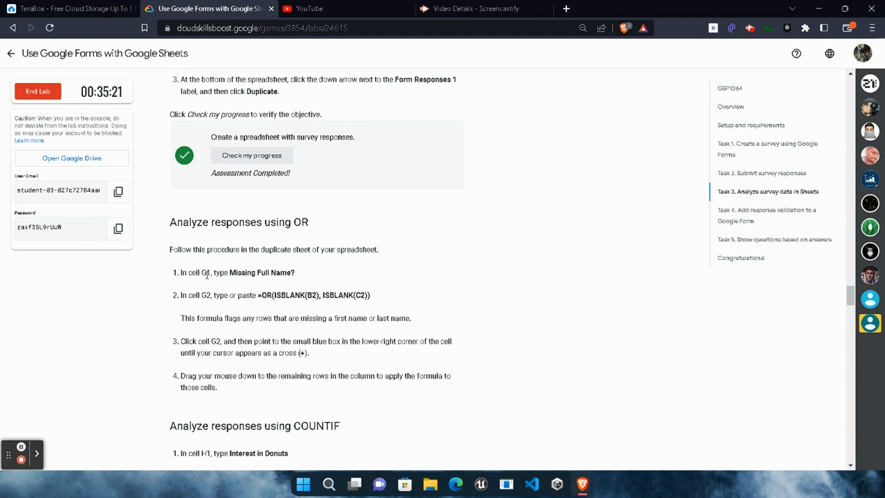
left_click_drag(229, 273, 295, 273)
key("ctrl+c")
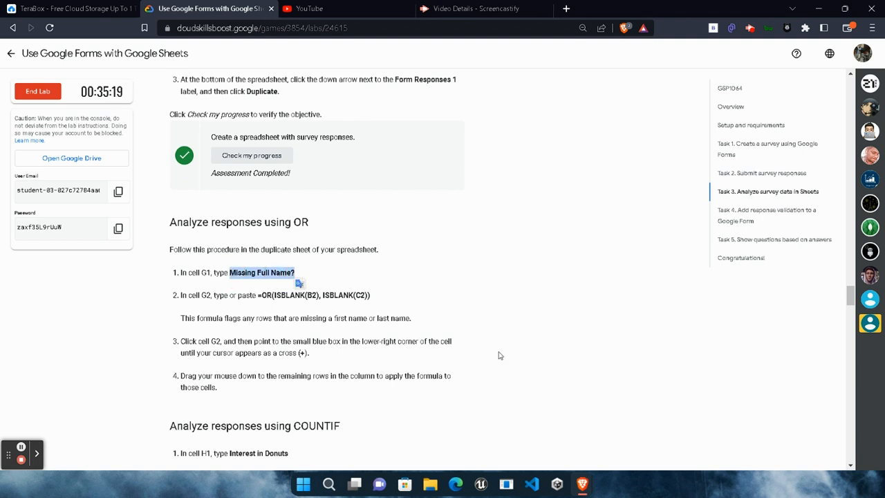
left_click(586, 487)
left_click(573, 408)
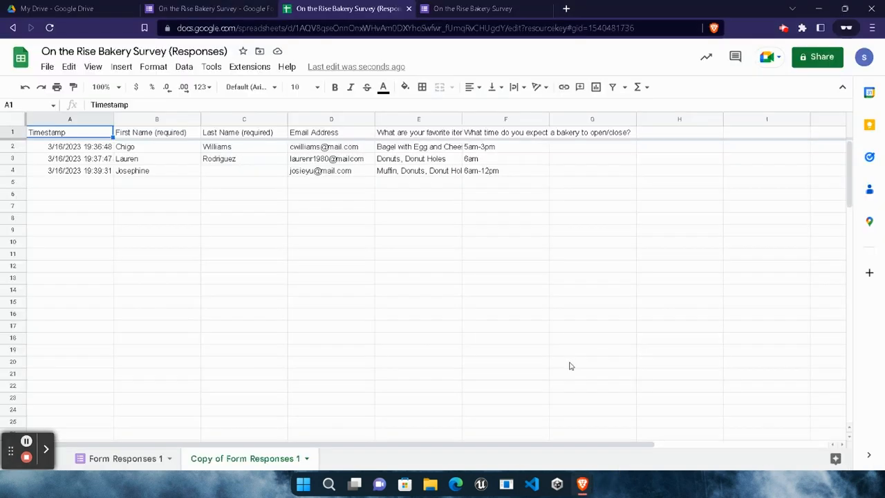
left_click(591, 137)
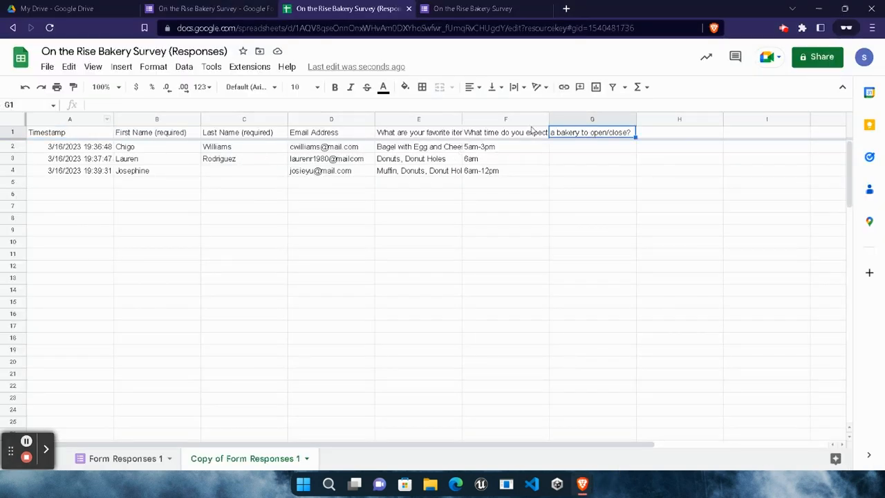
key("ctrl+v")
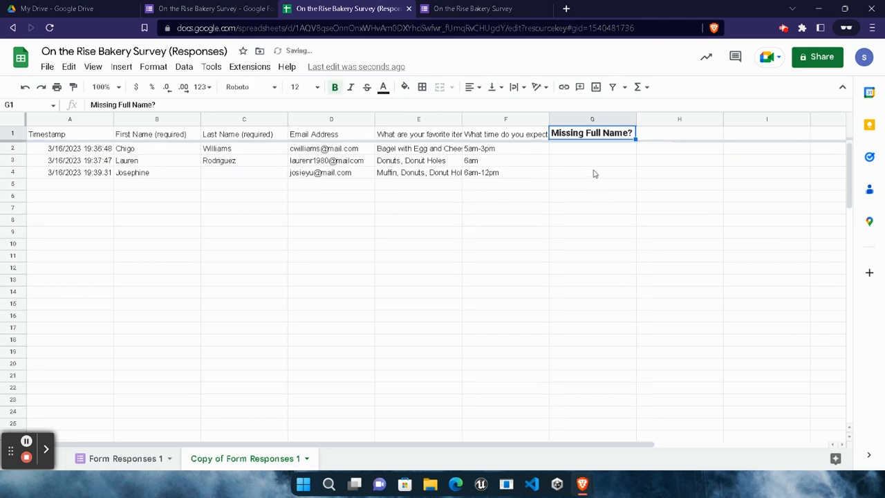
Step: Copy the formula =OR(ISBLANK(B2), ISBLANK(C2)) from the lab into cell G2 and fill it down through G4
mouse_move(584, 482)
left_click(470, 414)
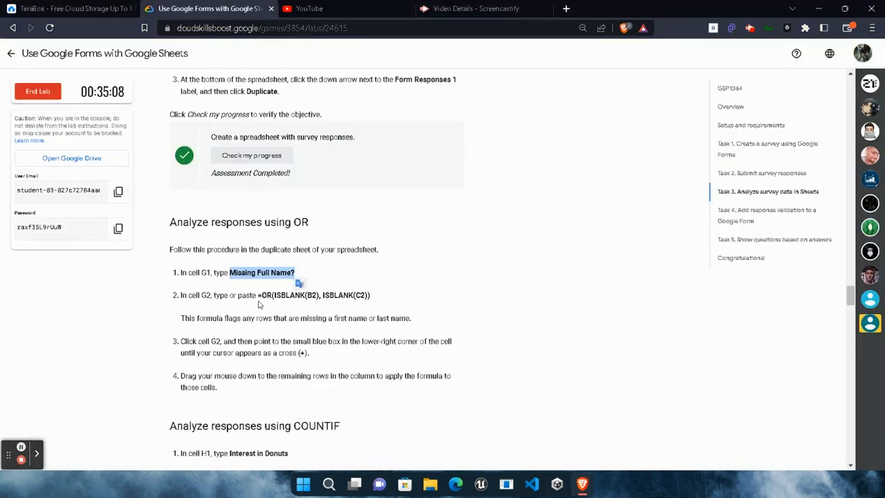
left_click_drag(258, 295, 372, 295)
key("ctrl+c")
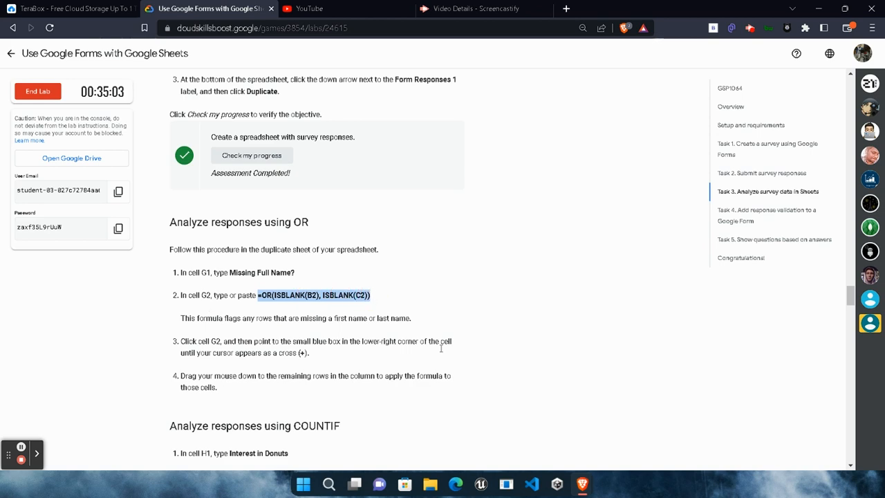
mouse_move(582, 483)
left_click(581, 422)
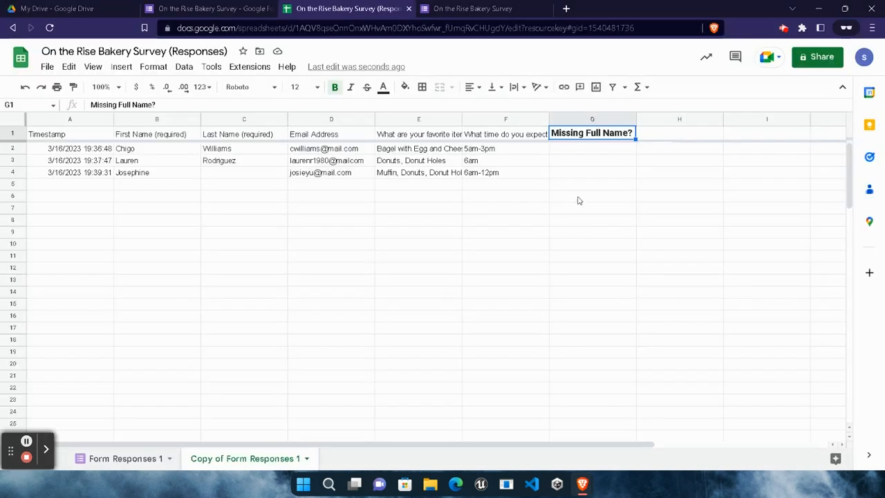
left_click(591, 151)
key("ctrl+v")
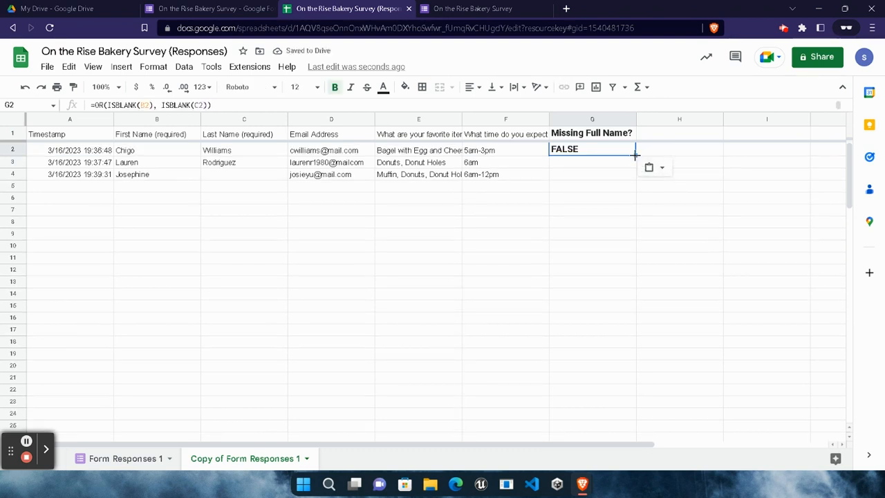
left_click_drag(635, 155, 638, 184)
Step: Copy the heading "Interest in Donuts" from the lab's COUNTIF section into cell H1 of the duplicated sheet
mouse_move(582, 484)
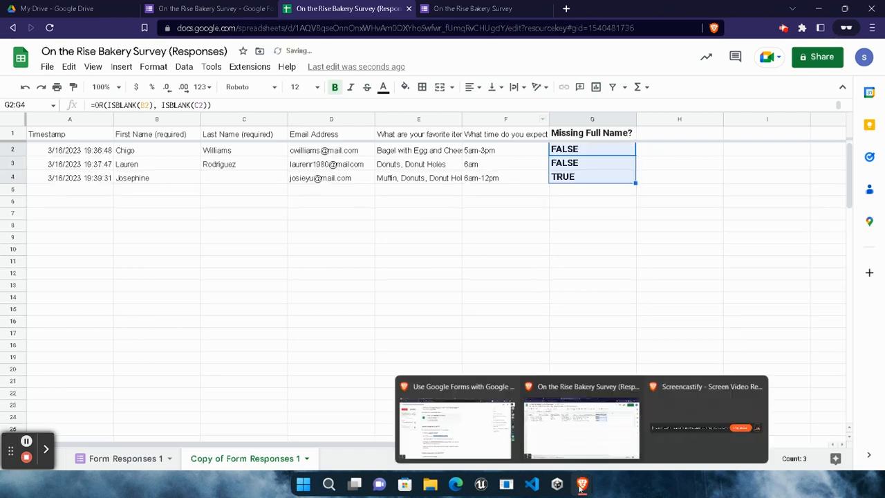
left_click(454, 432)
scroll(315, 241, "down", 3)
scroll(315, 241, "down", 1)
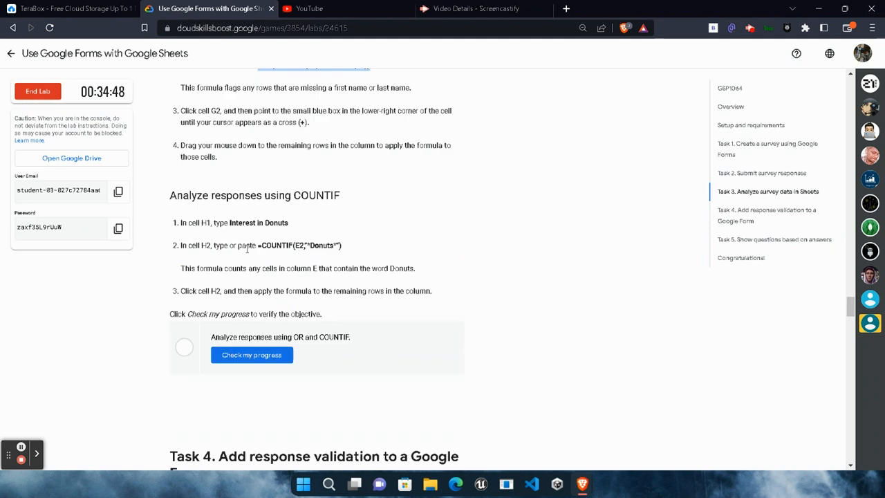
left_click_drag(229, 222, 286, 223)
left_click(259, 229)
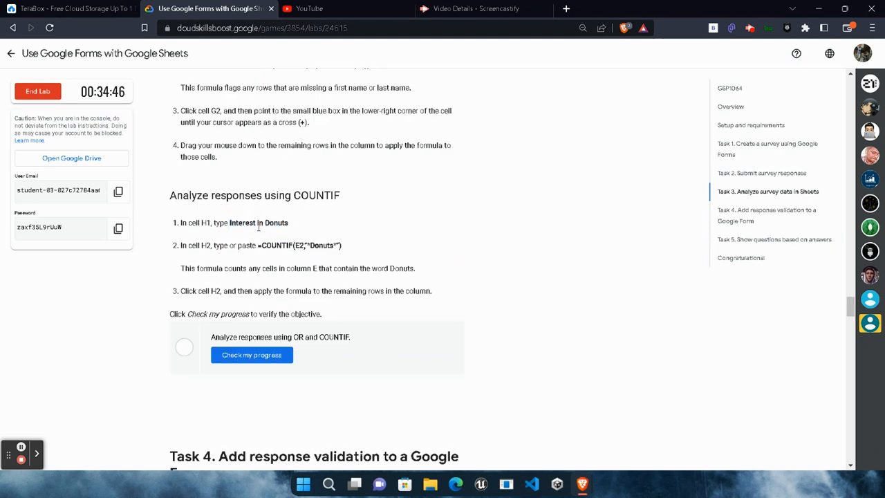
left_click_drag(230, 222, 306, 223)
key("ctrl+c")
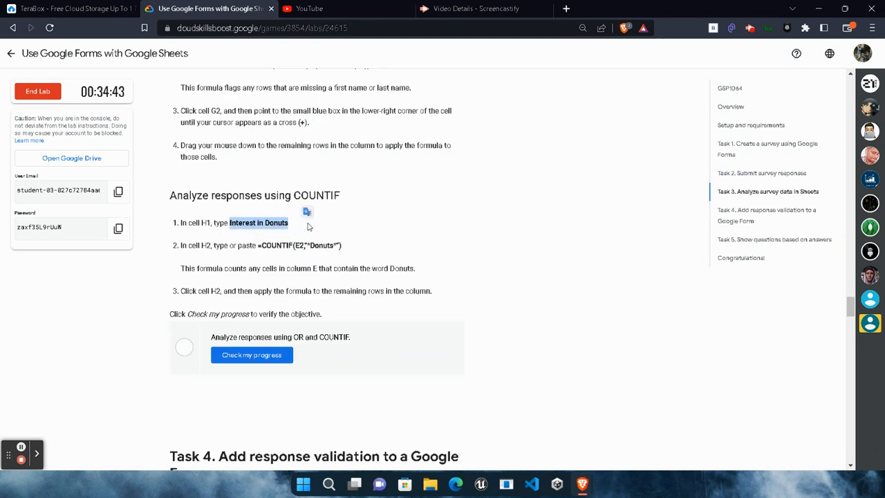
mouse_move(582, 484)
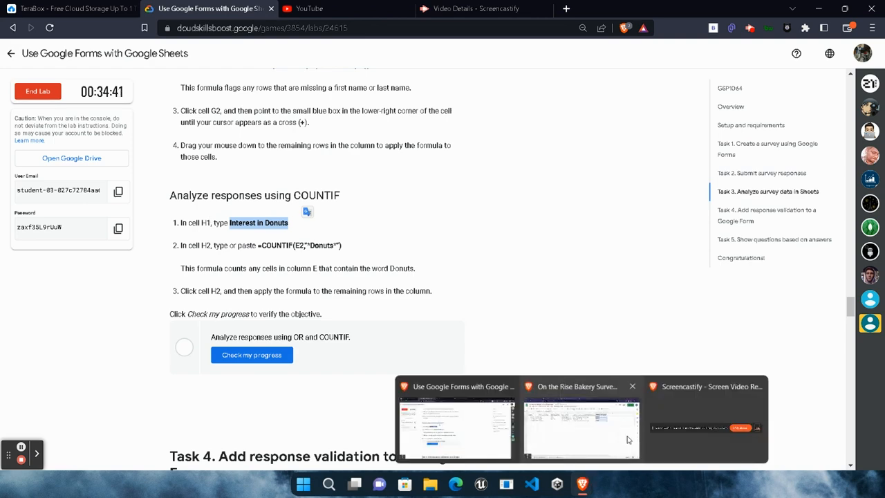
left_click(599, 430)
left_click(683, 136)
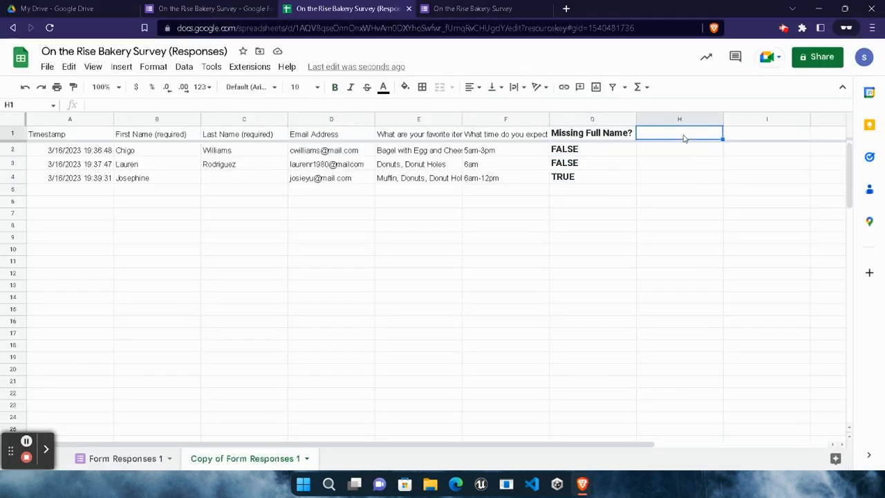
key("ctrl+v")
Step: Copy the formula =COUNTIF(E2,"*Donuts*") from the lab into cell H2 of the duplicated sheet
mouse_move(582, 484)
left_click(456, 422)
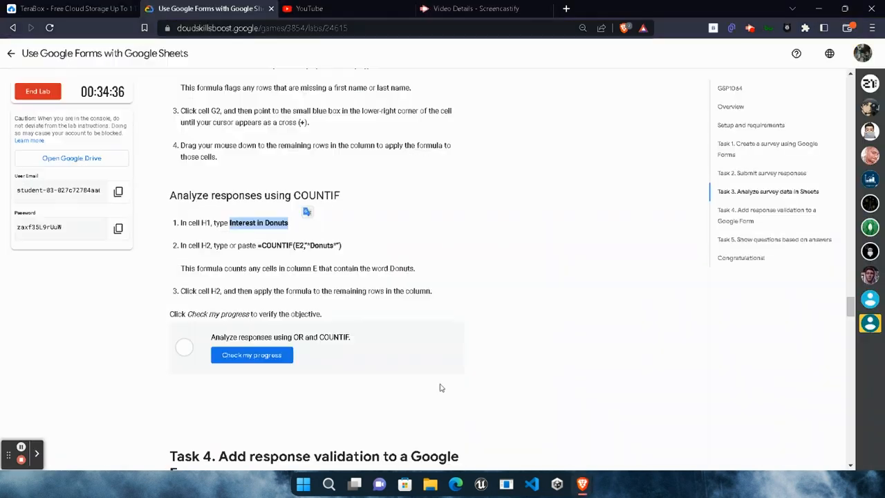
left_click_drag(259, 246, 350, 246)
key("ctrl+c")
mouse_move(582, 484)
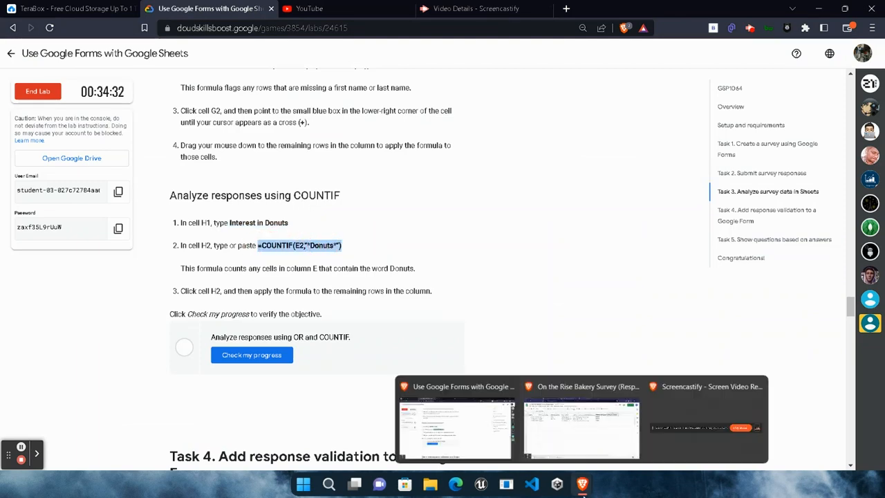
left_click(537, 435)
left_click(678, 153)
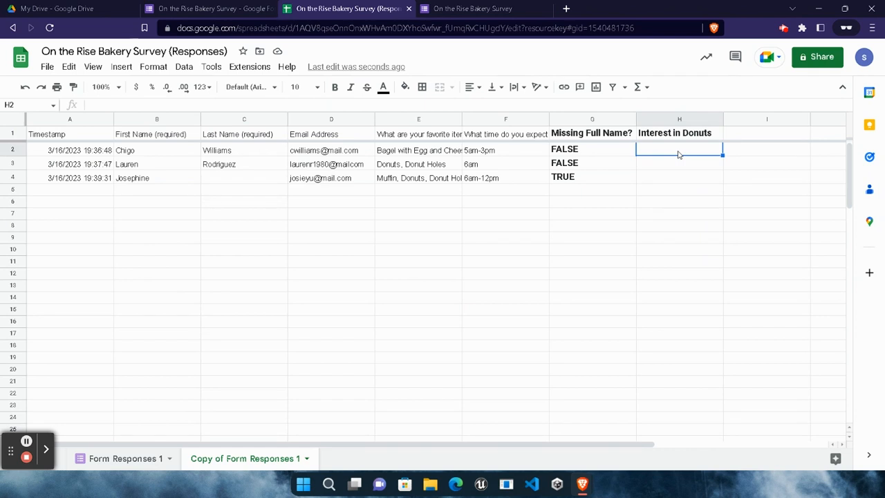
key("ctrl+v")
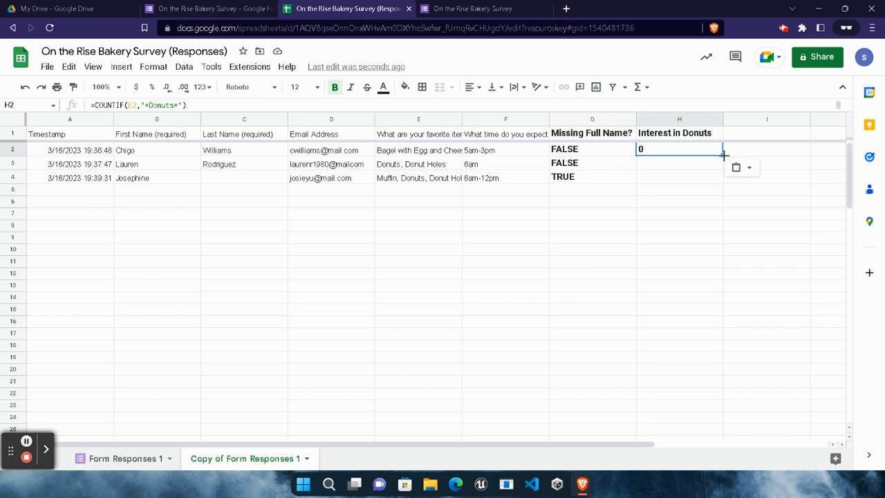
Step: Fill the COUNTIF formula from H2 down through H4 and check the lab progress for analyzing responses using OR and COUNTIF
left_click(724, 156)
left_click_drag(723, 155, 723, 184)
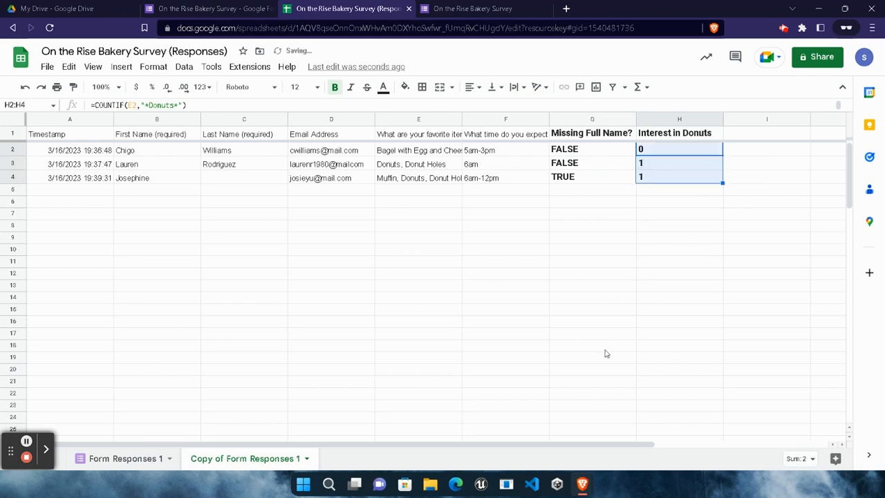
mouse_move(584, 482)
left_click(459, 424)
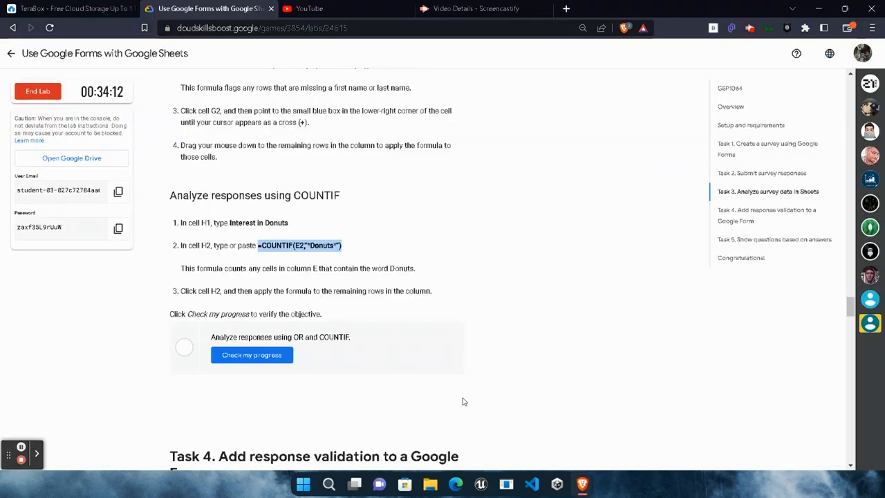
left_click(243, 359)
scroll(312, 366, "down", 3)
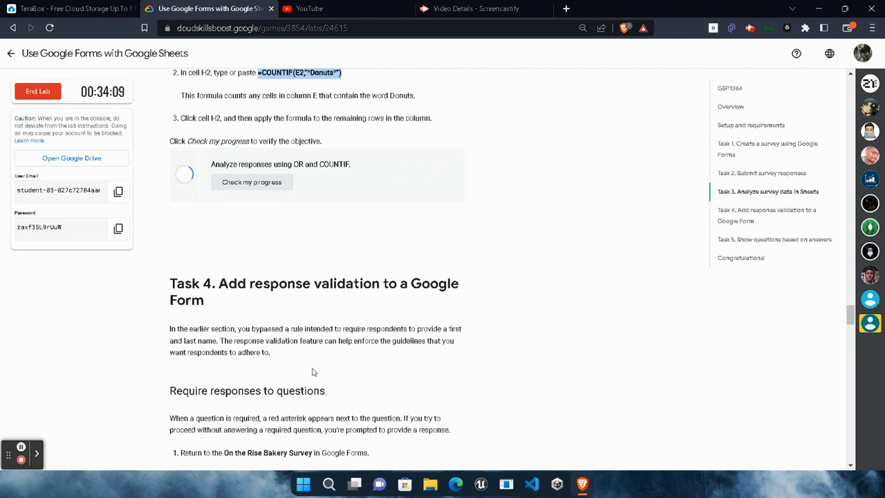
Step: Return to the questions of the On the Rise Bakery Survey form and remove "(required)" from the First Name question title
scroll(257, 291, "down", 7)
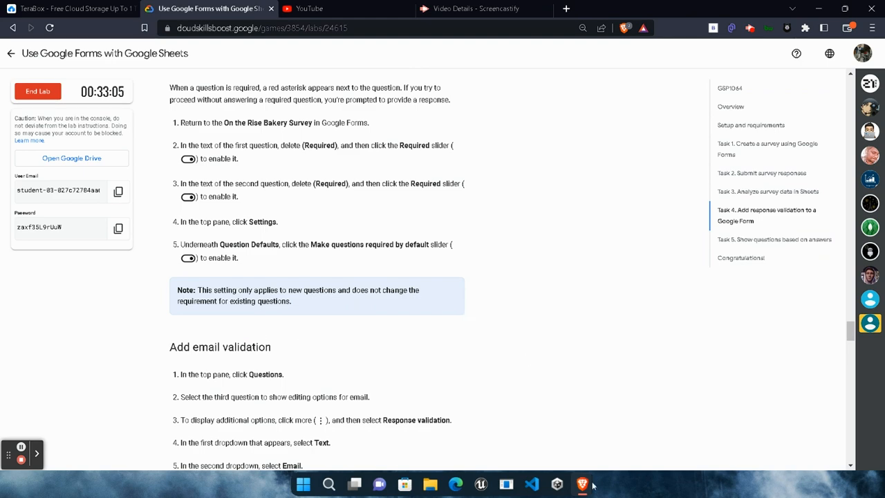
left_click(583, 483)
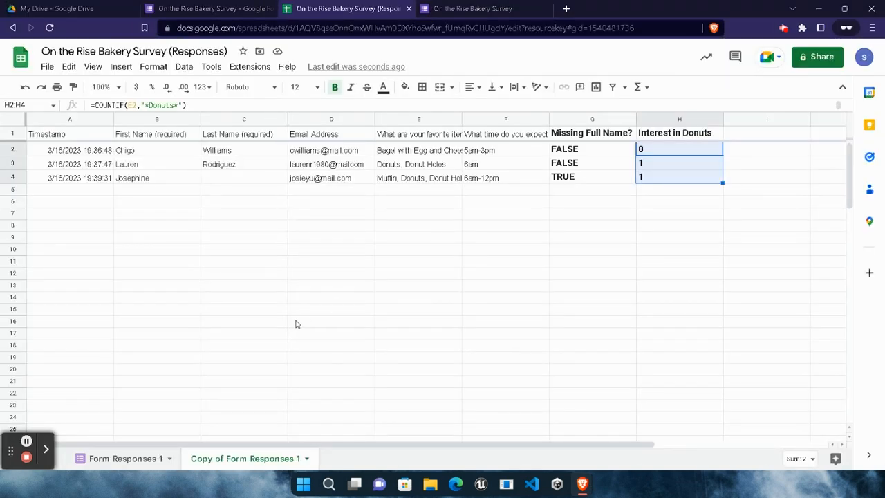
left_click(208, 9)
left_click(385, 91)
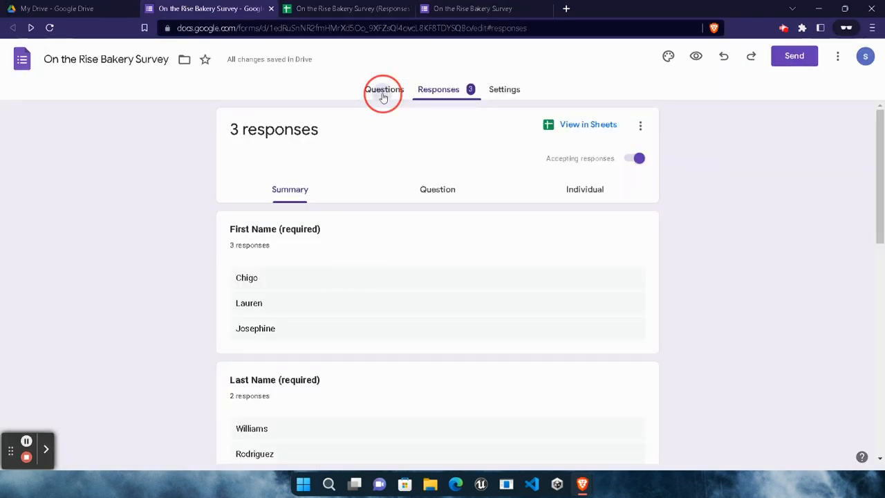
left_click(345, 222)
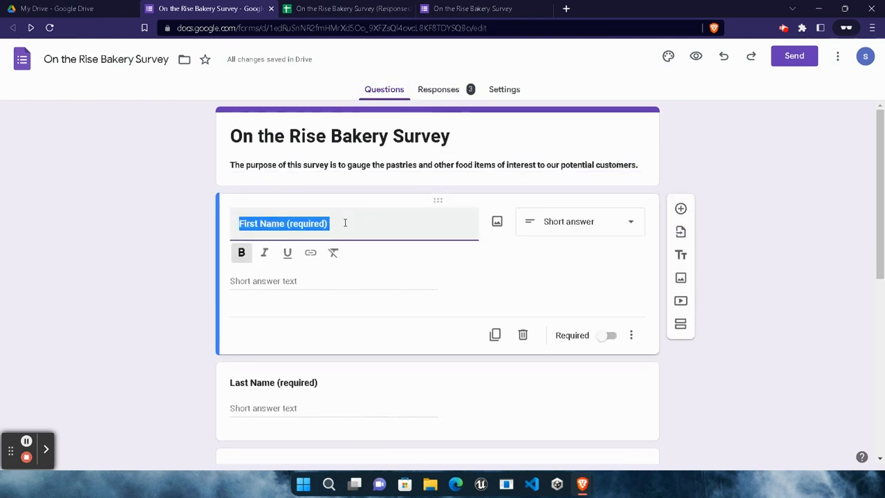
left_click(345, 222)
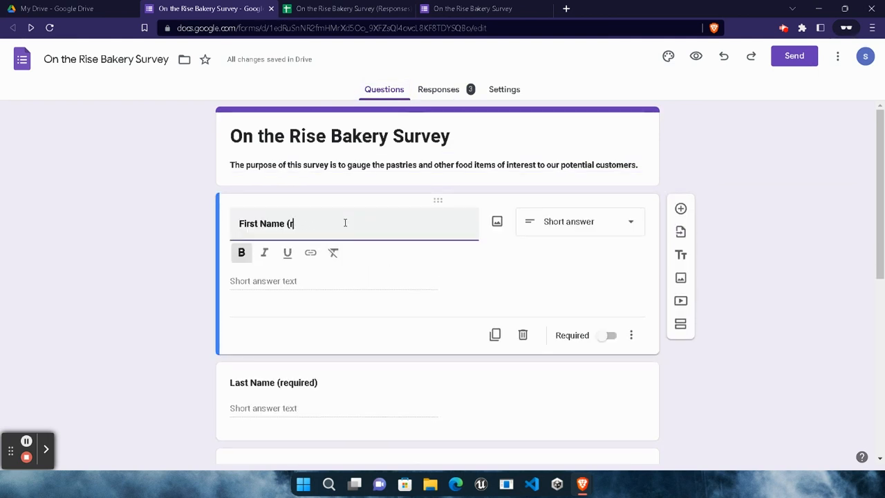
key("BackSpace")
key("BackSpace")
Step: Remove "(required)" from the Last Name question title
left_click(348, 385)
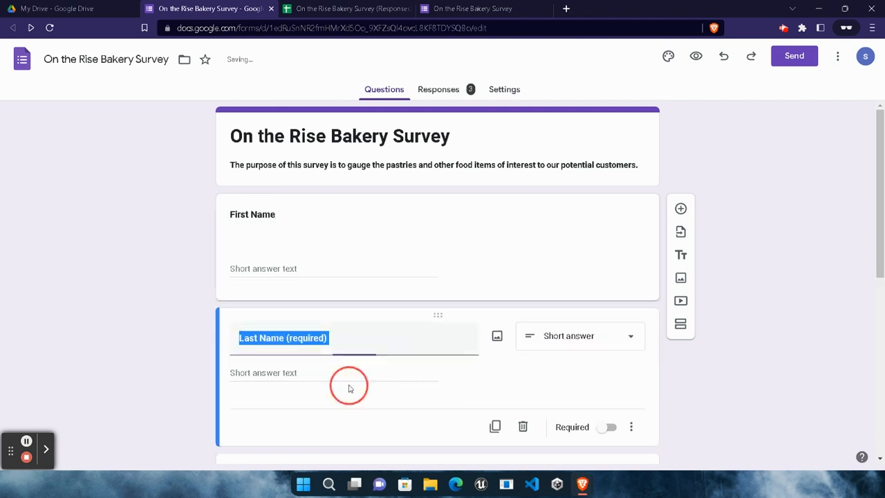
key("End")
key("BackSpace")
key("BackSpace")
key("BackSpace")
key("BackSpace")
key("BackSpace")
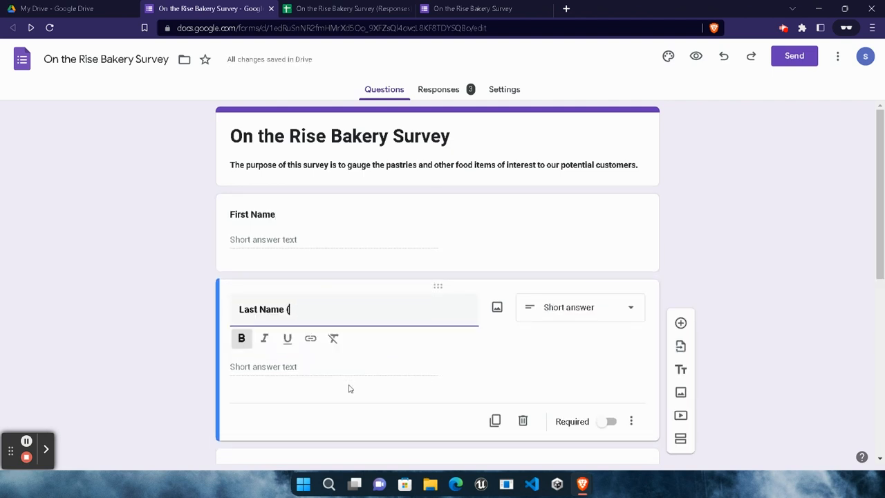
Step: Make the Last Name question required and try to make the First Name question required as well
left_click(607, 421)
left_click(576, 266)
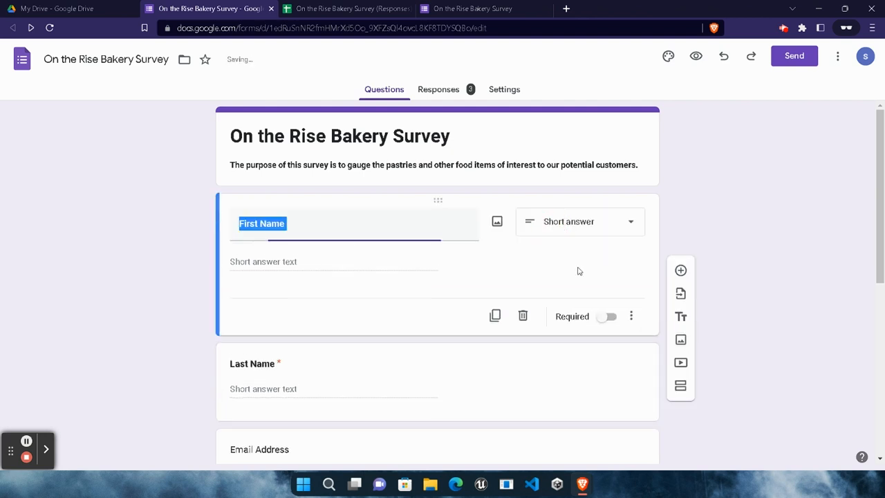
left_click(606, 336)
Step: Enable "Make questions required by default" in the form's question defaults
left_click(474, 89)
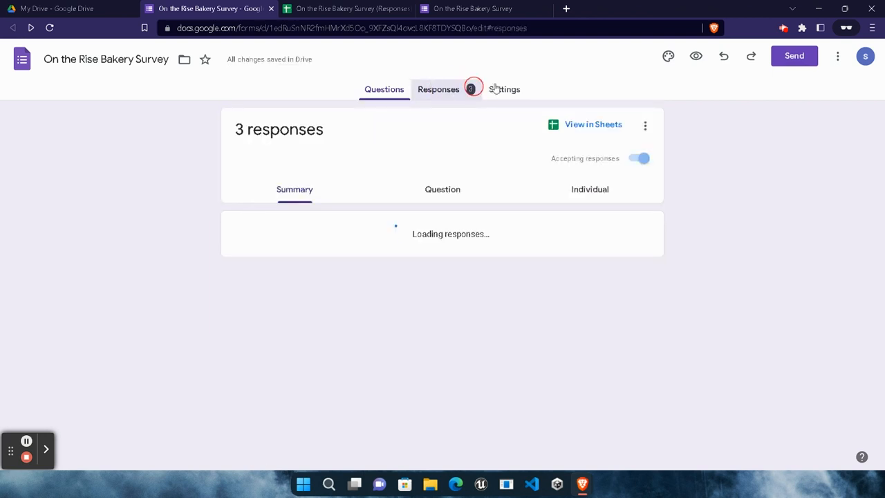
left_click(504, 89)
scroll(395, 369, "down", 2)
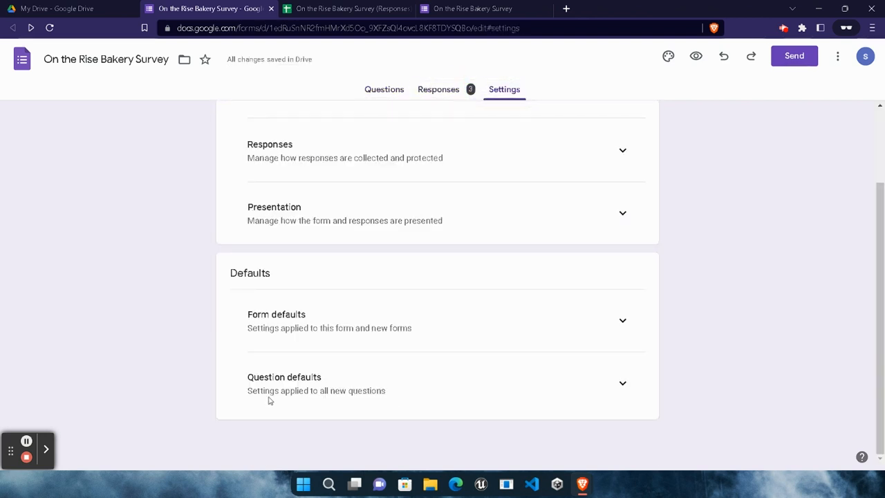
left_click(623, 386)
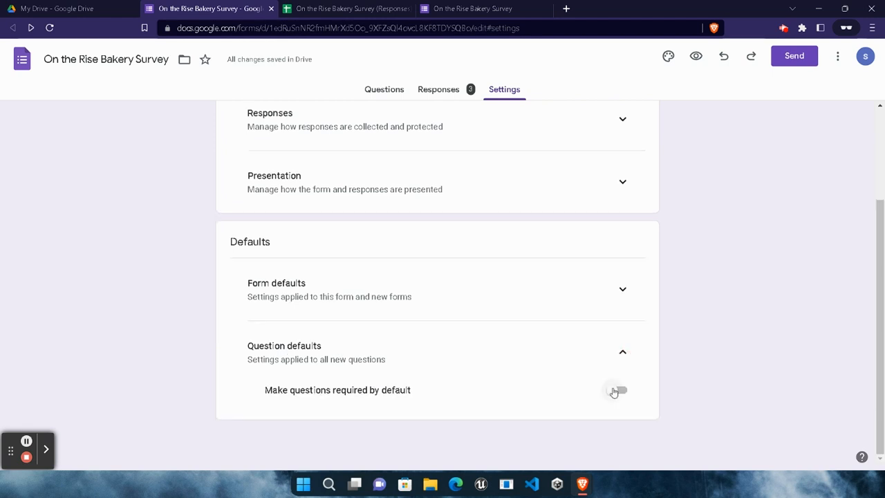
left_click(618, 390)
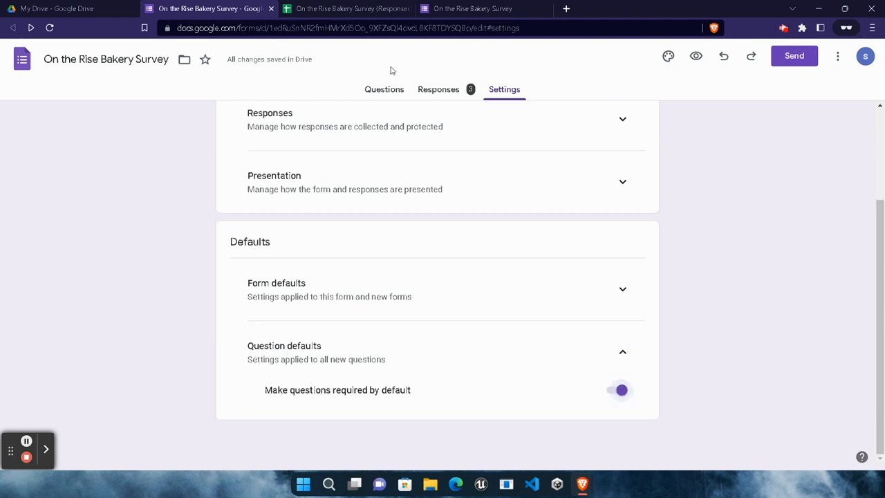
Step: Add response validation to the Email Address question, with type Text and condition Email
left_click(382, 89)
left_click(704, 376)
scroll(512, 359, "down", 4)
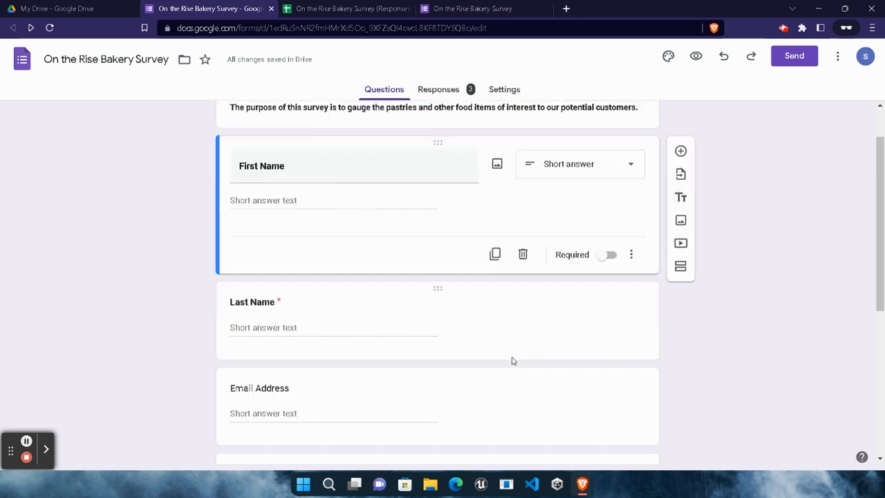
left_click(340, 161)
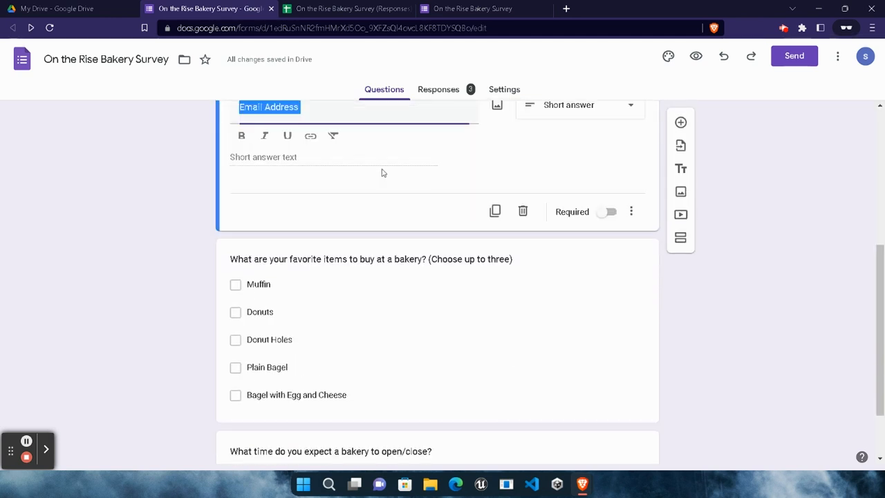
left_click(630, 207)
left_click(651, 293)
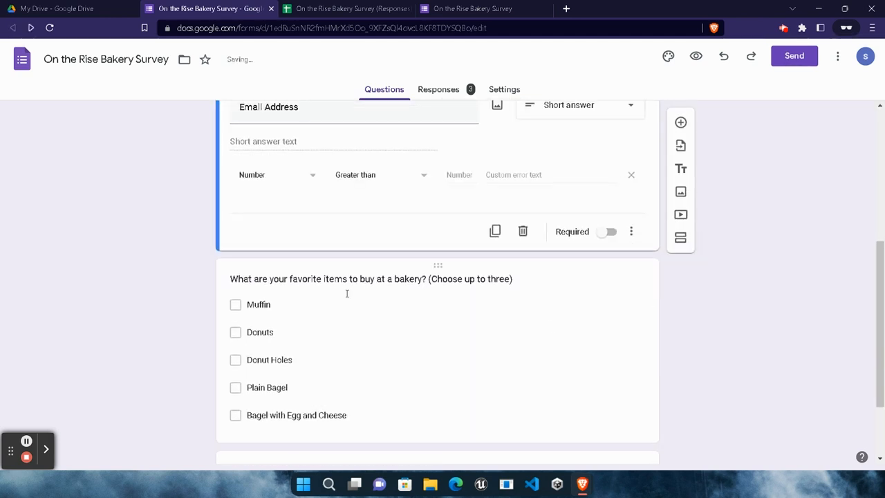
left_click(284, 185)
left_click(283, 198)
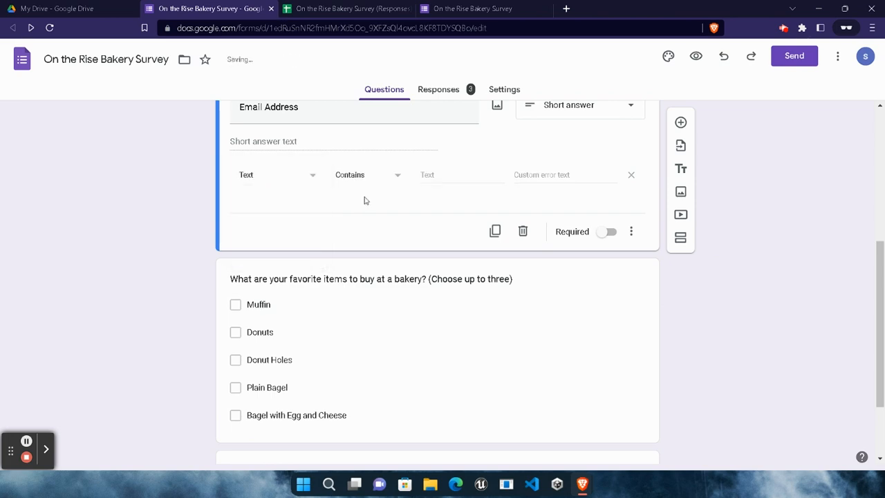
left_click(371, 173)
left_click(367, 224)
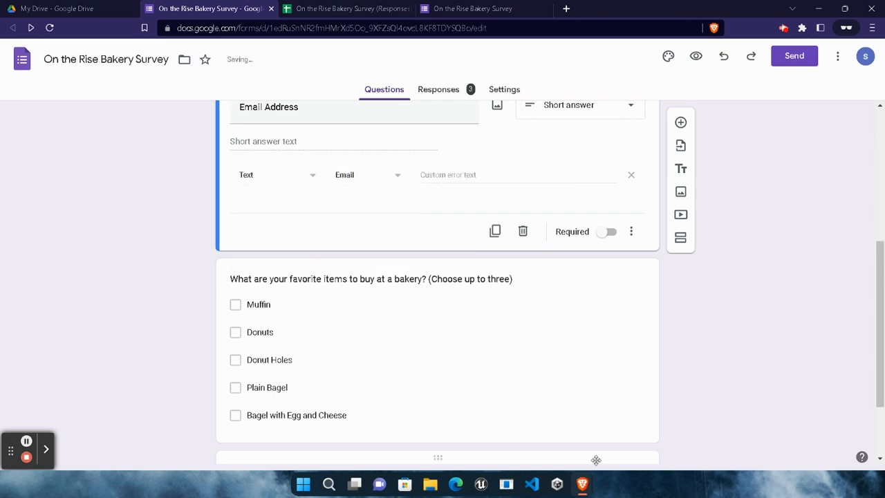
Step: Examine the lab's instructions for the "at most" validation of the fourth question
mouse_move(582, 484)
left_click(471, 452)
scroll(337, 275, "down", 2)
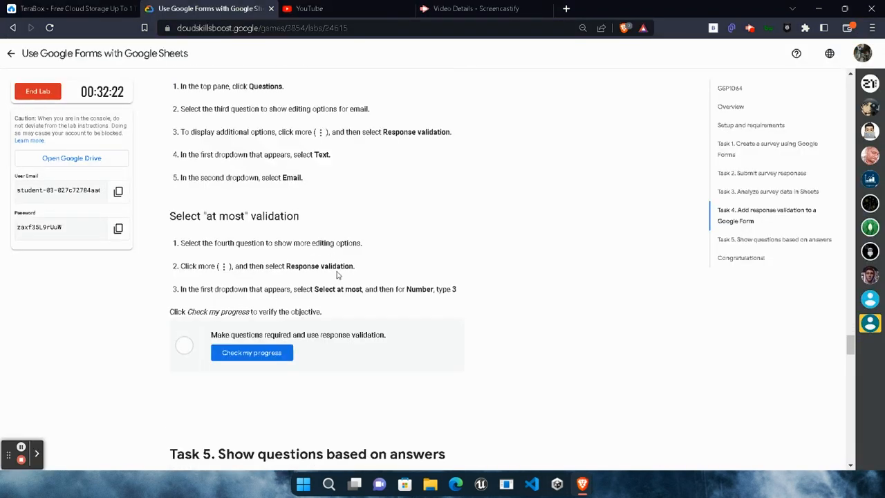
scroll(344, 284, "down", 2)
scroll(247, 264, "up", 2)
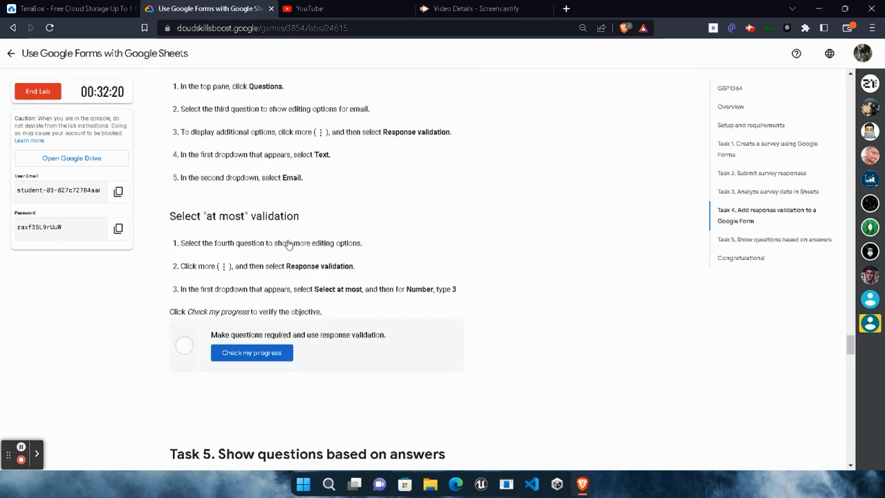
left_click_drag(288, 266, 390, 264)
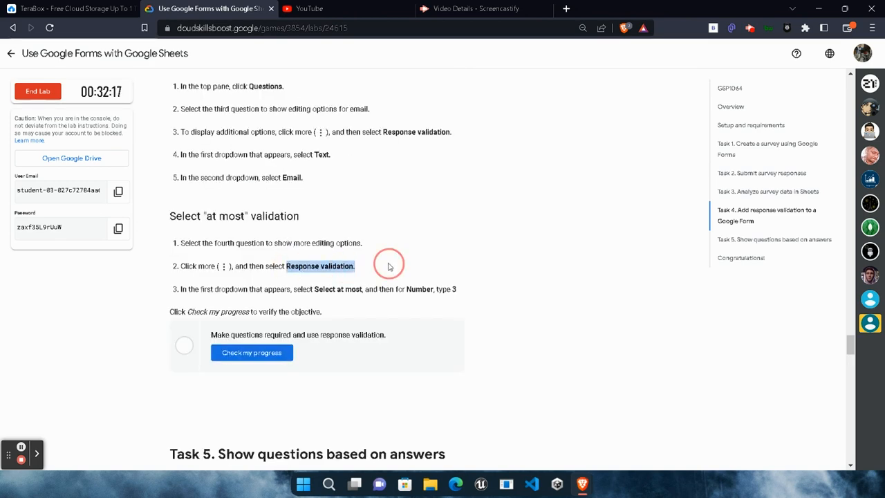
left_click(389, 264)
Step: Add response validation to the form's favorite bakery items question with the rule Select at most 3
left_click(584, 484)
left_click(596, 432)
scroll(330, 304, "down", 2)
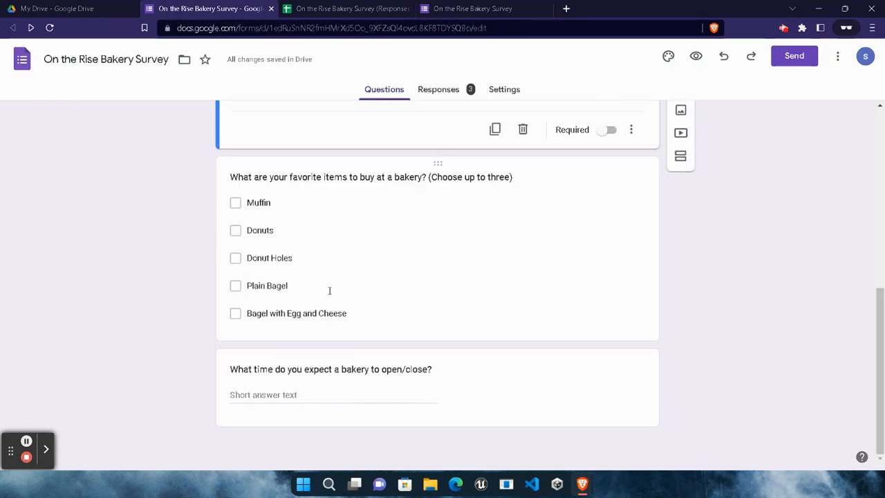
left_click(441, 225)
left_click(631, 331)
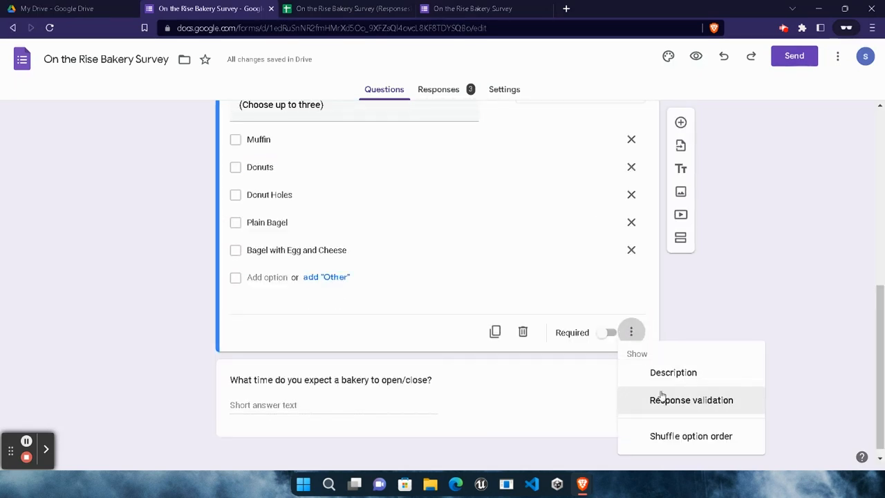
left_click(625, 396)
left_click(281, 312)
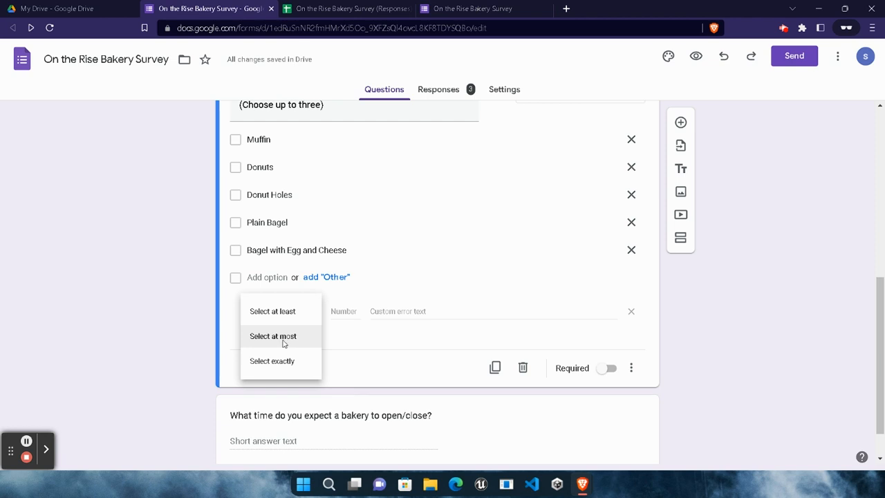
left_click(283, 336)
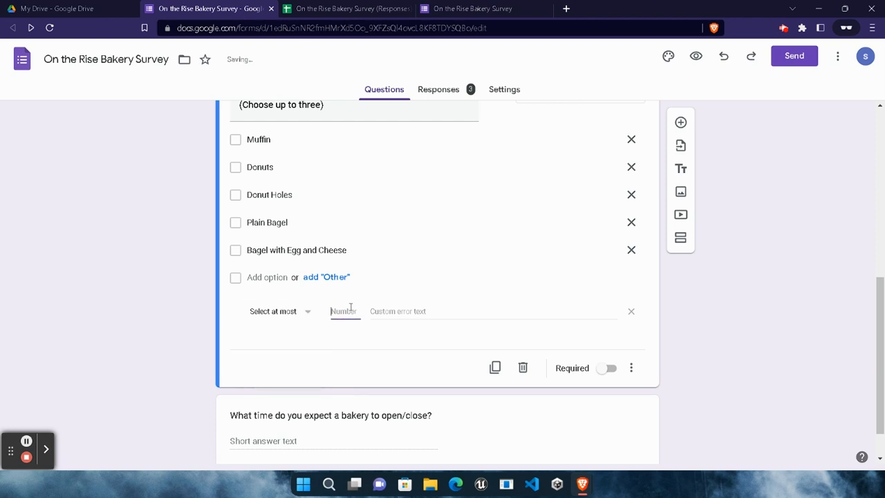
Step: Check the lab progress for making questions required and using response validation
mouse_move(582, 484)
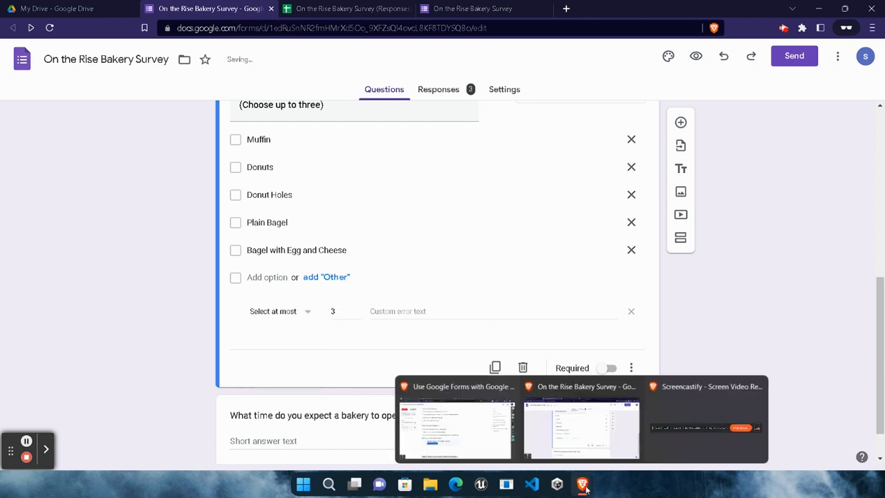
left_click(456, 415)
left_click(267, 353)
scroll(331, 318, "down", 2)
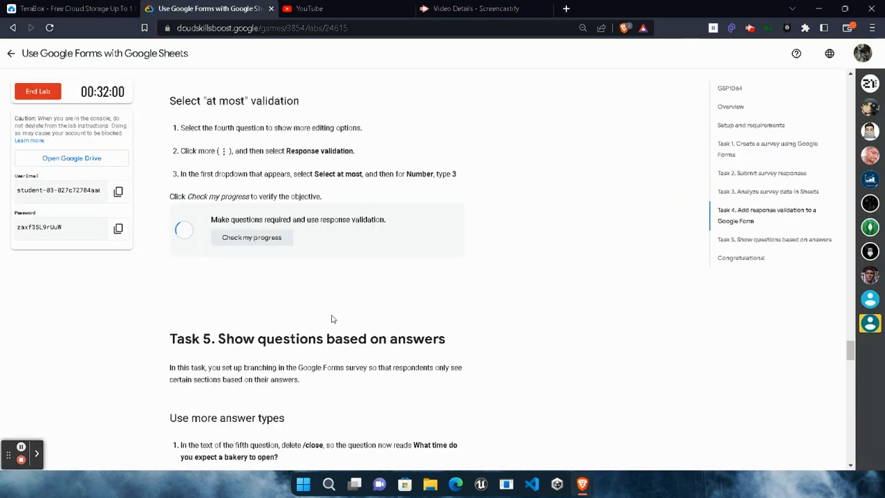
left_click(214, 255)
left_click(355, 313)
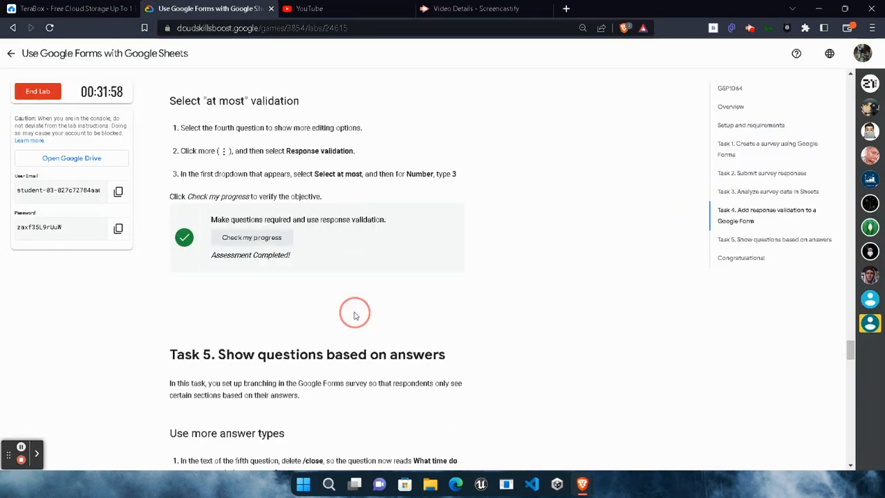
Step: Replace the fifth question's title in the form with "What time do you expect a bakery to open?" copied from the lab's Task 5
scroll(355, 313, "down", 2)
scroll(279, 323, "down", 2)
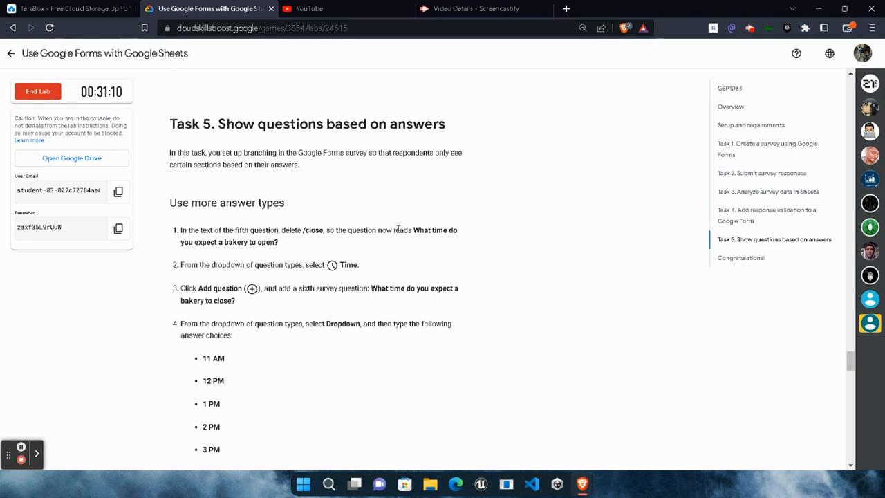
left_click_drag(414, 233, 296, 243)
key("ctrl+c")
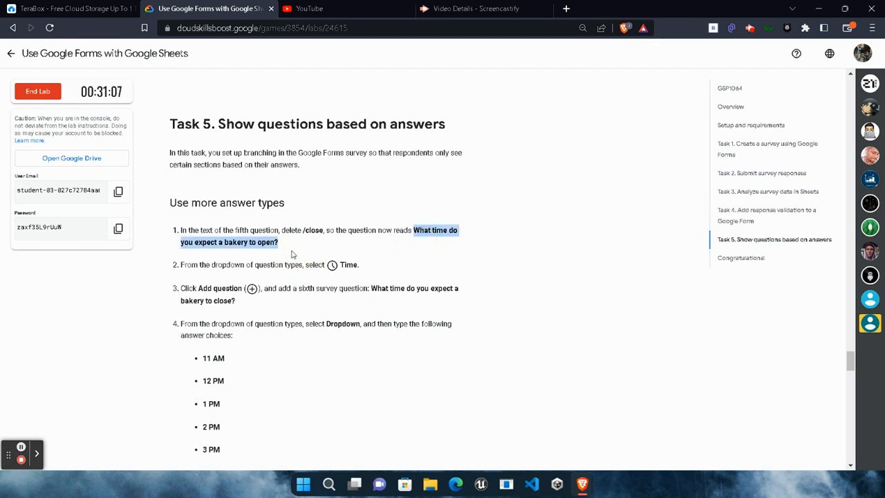
left_click(581, 486)
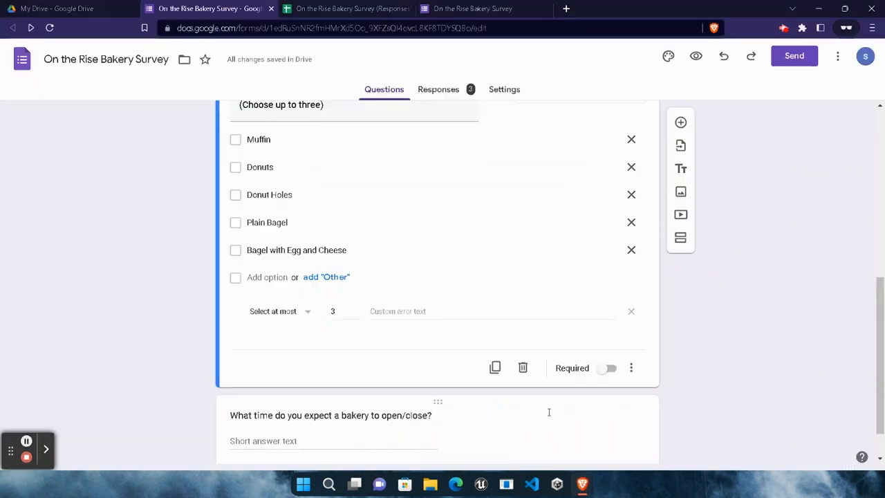
scroll(310, 361, "down", 1)
triple_click(352, 373)
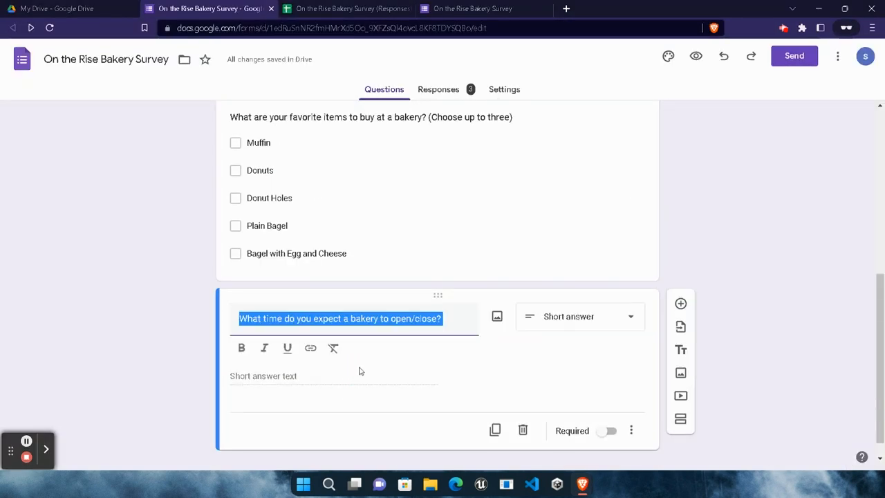
key("BackSpace")
key("ctrl+v")
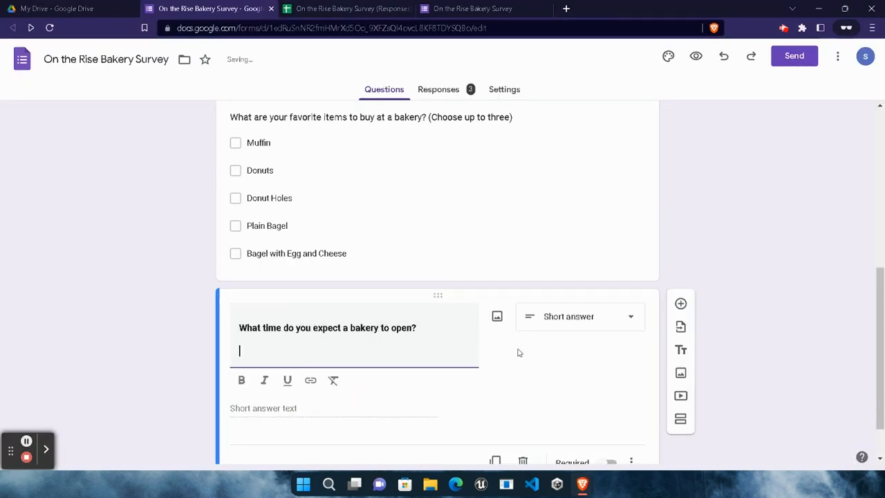
Step: Remove the extra line from the bakery opening question's title and set its answer type to Time
key("BackSpace")
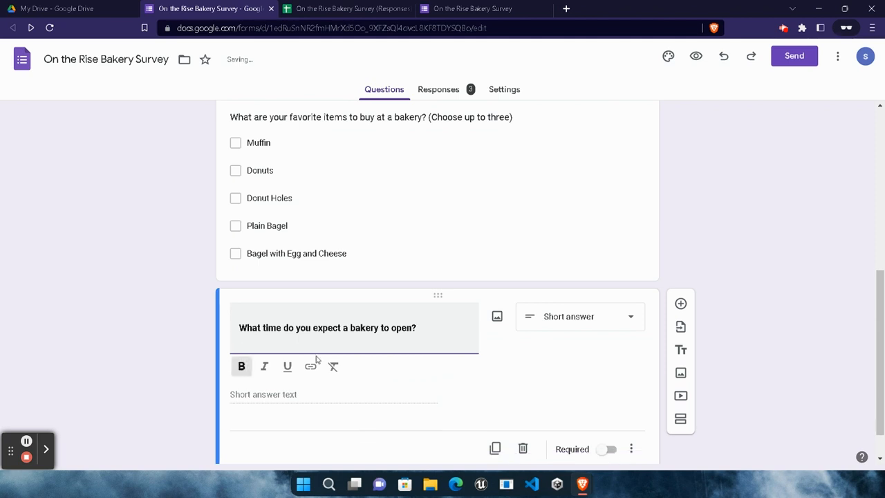
left_click(592, 319)
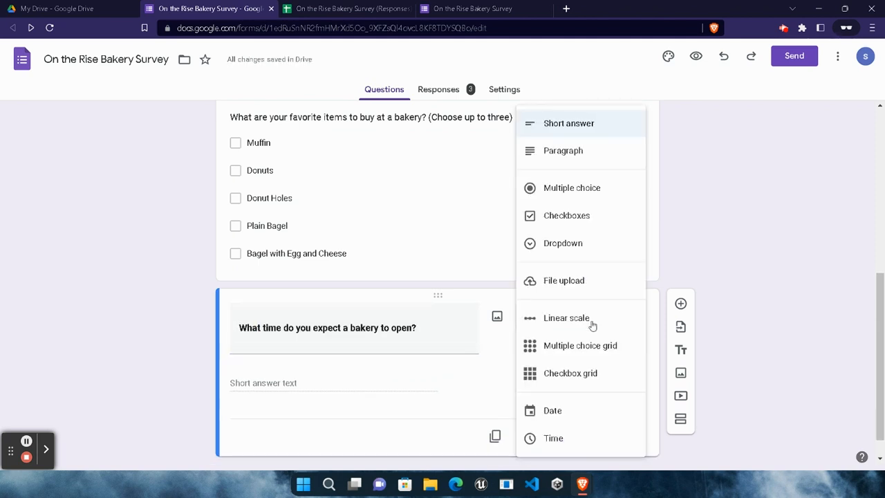
left_click(564, 441)
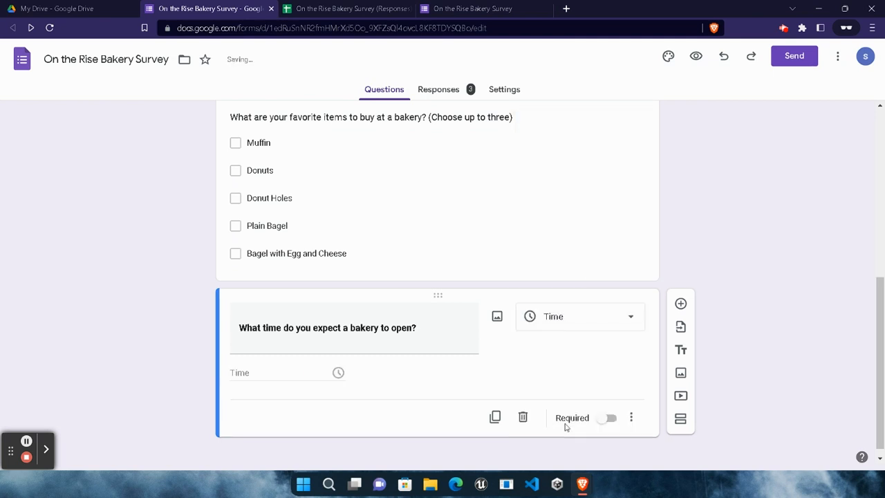
Step: Add a sixth question to the form titled "What time do you expect a bakery to close?", copied from the lab's Task 5
left_click(681, 304)
mouse_move(582, 483)
left_click(458, 427)
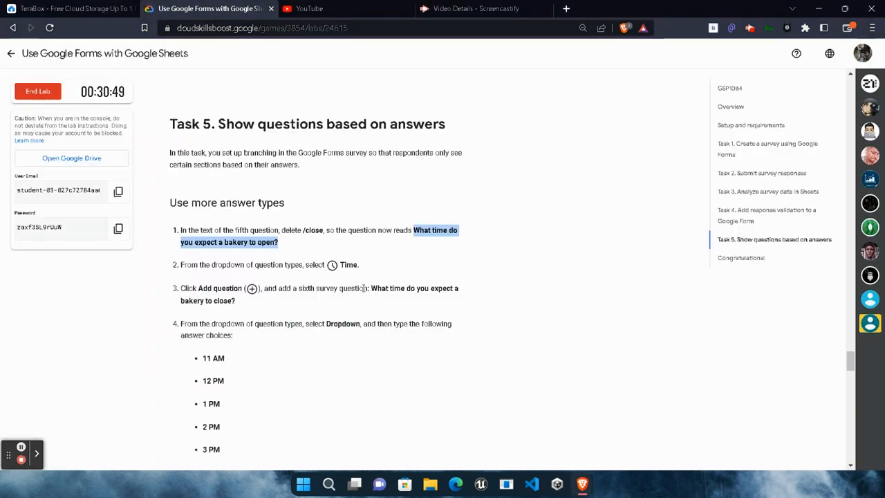
left_click_drag(371, 288, 356, 299)
key("ctrl+c")
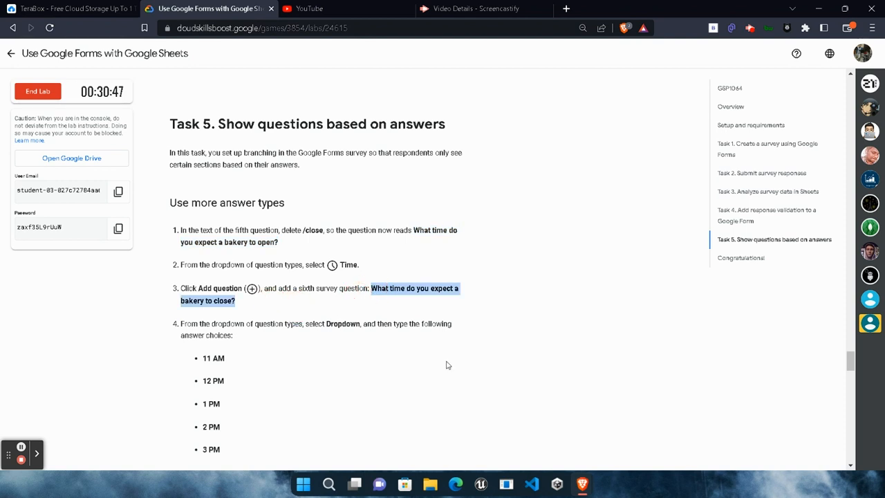
mouse_move(582, 484)
left_click(573, 428)
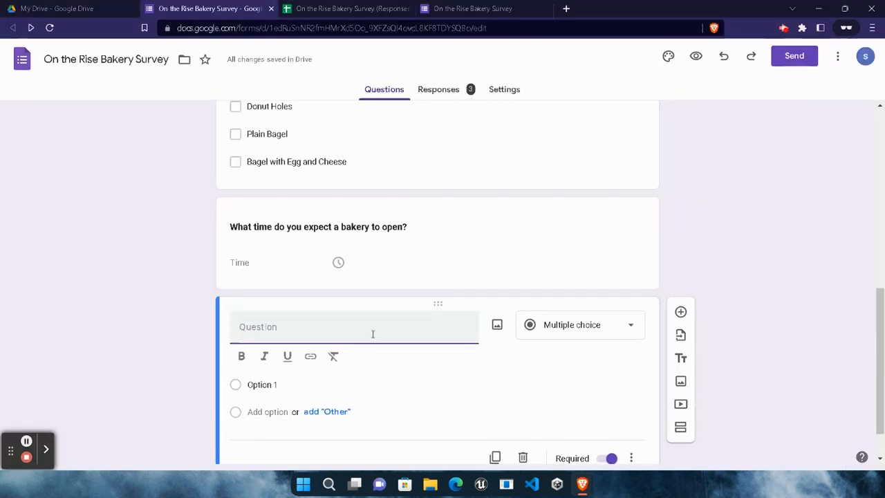
key("ctrl+v")
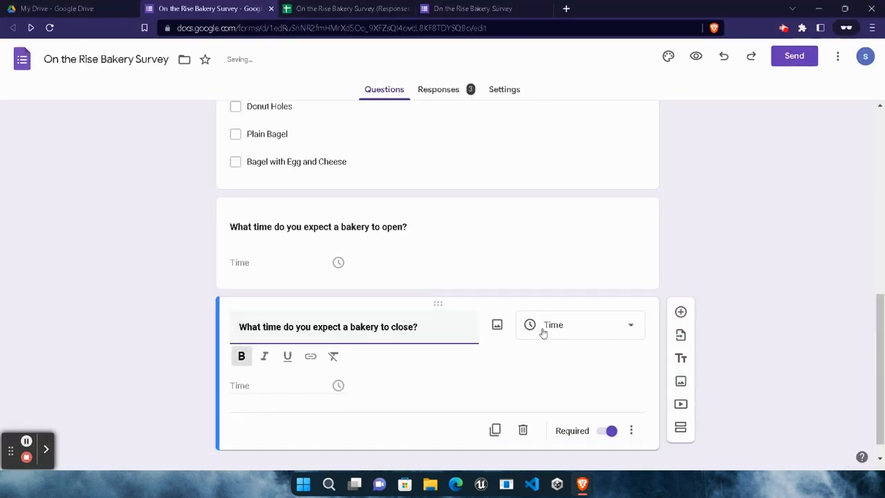
Step: Check the lab's instructions for the sixth question and set the closing time question's answer type to Checkboxes
mouse_move(582, 484)
left_click(460, 428)
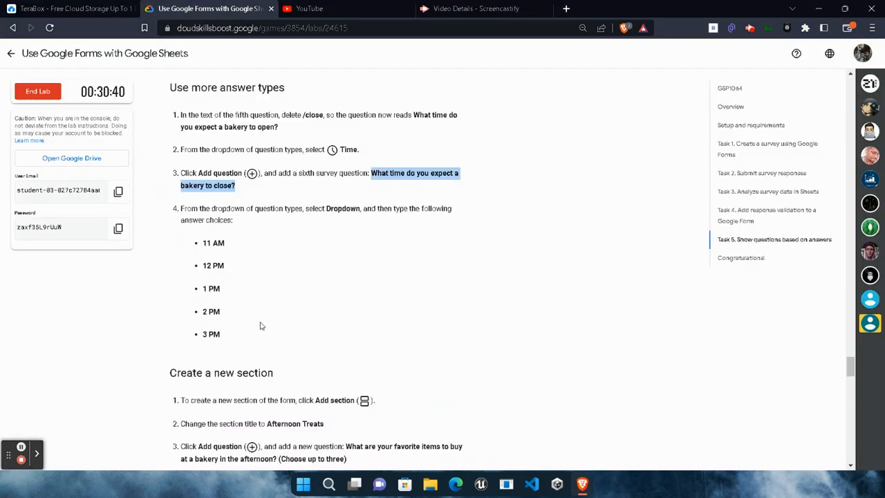
left_click(580, 425)
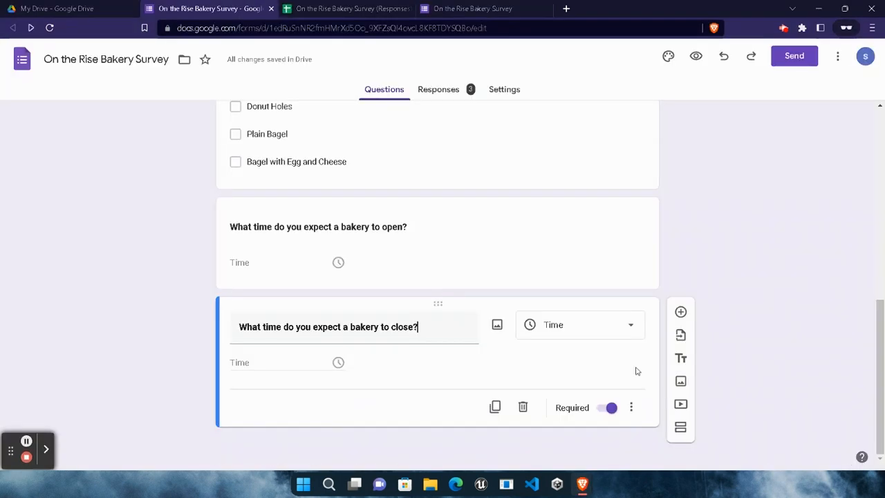
left_click(564, 335)
left_click(581, 164)
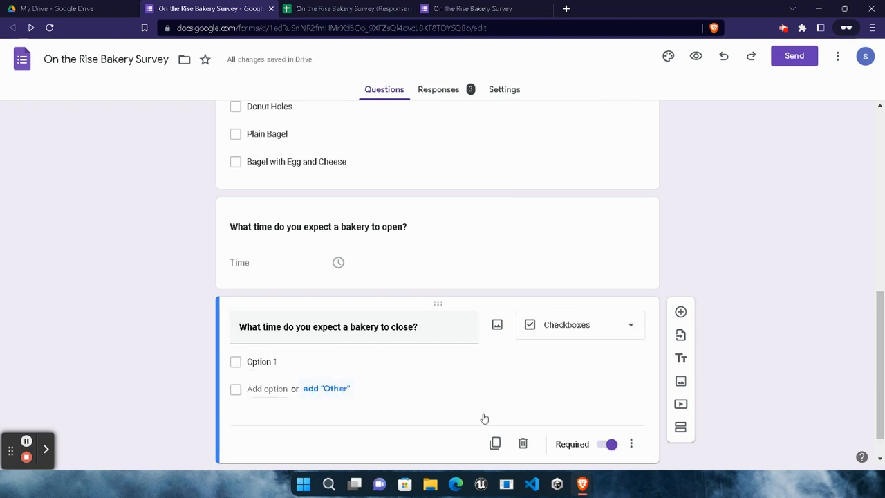
Step: Copy 11 AM from the lab's answer choices into the closing time question's first option
mouse_move(582, 484)
left_click(452, 429)
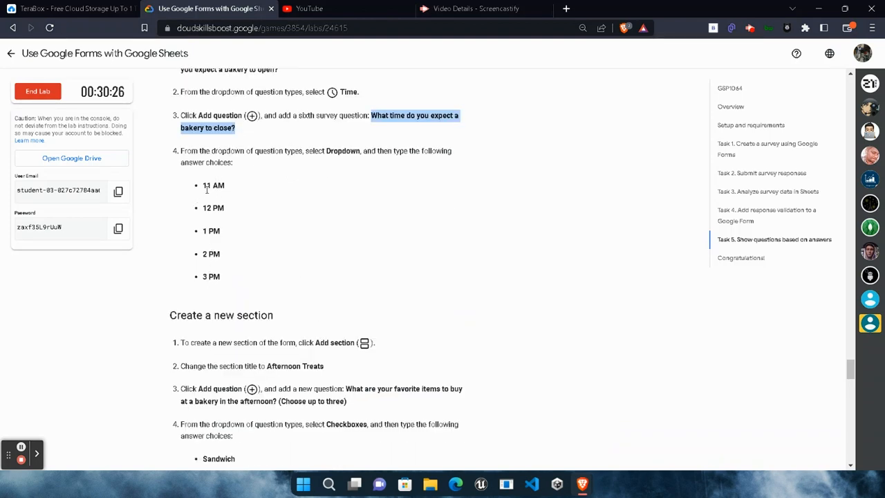
left_click_drag(202, 186, 251, 236)
key("ctrl+c")
left_click(581, 427)
left_click(277, 360)
key("ctrl+v")
key("Return")
Step: Add the lab's answer choices 12 PM and 1 PM as options of the closing time question
mouse_move(573, 485)
left_click(456, 428)
key("ctrl+c")
left_click(581, 427)
key("ctrl+v")
left_click(456, 427)
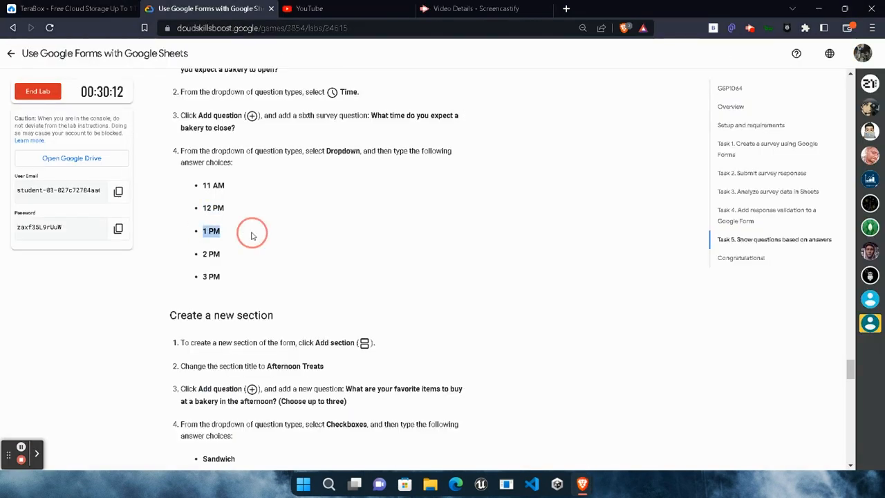
key("ctrl+c")
left_click(581, 427)
left_click(285, 417)
key("ctrl+v")
Step: Add the lab's answer choices 2 PM and 3 PM as options of the closing time question
left_click(452, 442)
left_click_drag(202, 255, 217, 277)
left_click(580, 427)
left_click(267, 442)
key("ctrl+v")
scroll(267, 442, "down", 2)
left_click(456, 427)
key("ctrl+c")
left_click(581, 427)
left_click(268, 357)
key("ctrl+v")
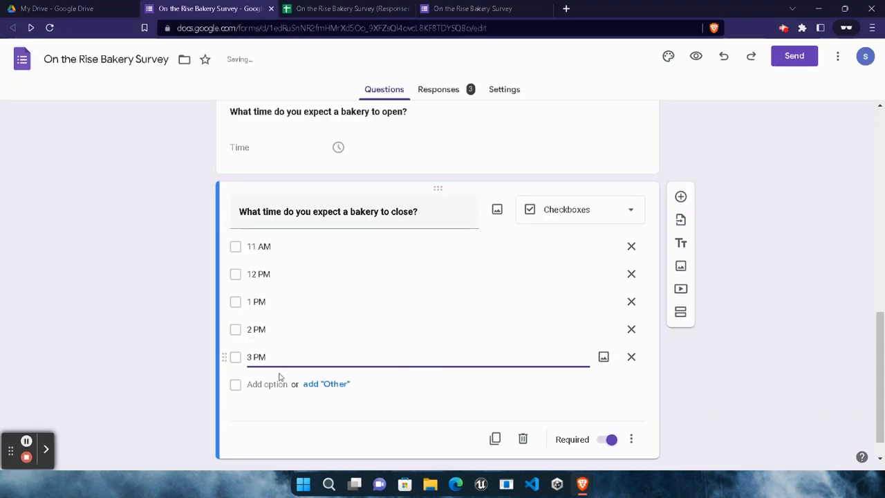
scroll(280, 377, "down", 1)
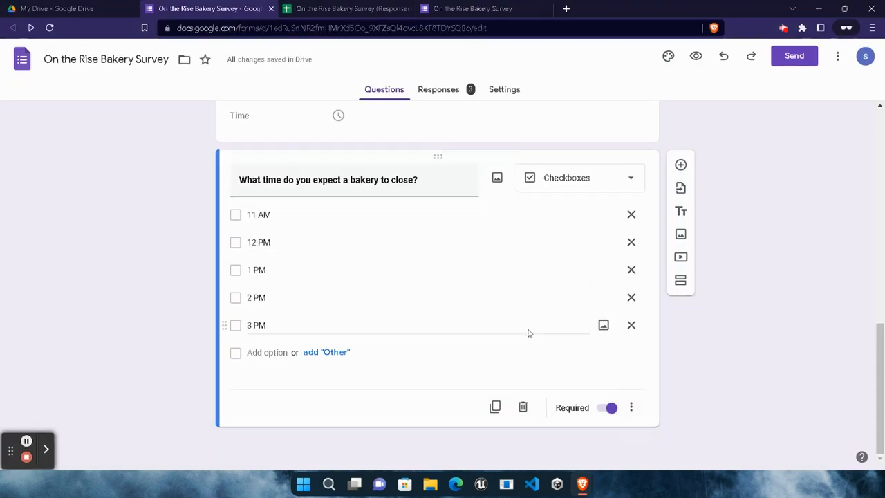
Step: Add a new section to the form with the title Afternoon Treats, copied from the lab instructions
mouse_move(582, 484)
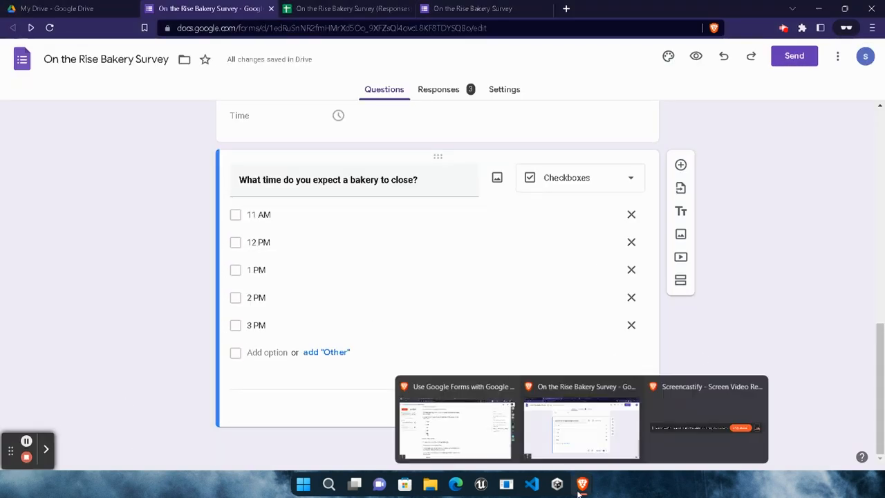
left_click(456, 427)
scroll(382, 276, "down", 3)
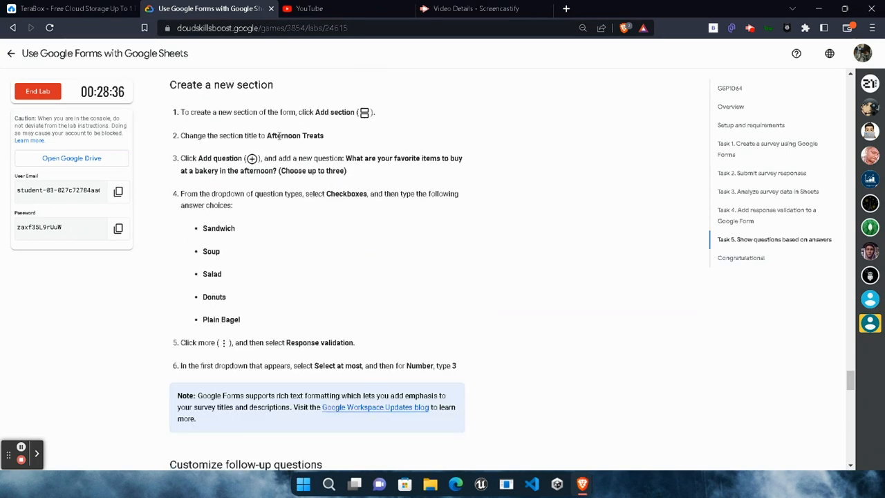
left_click_drag(268, 135, 327, 144)
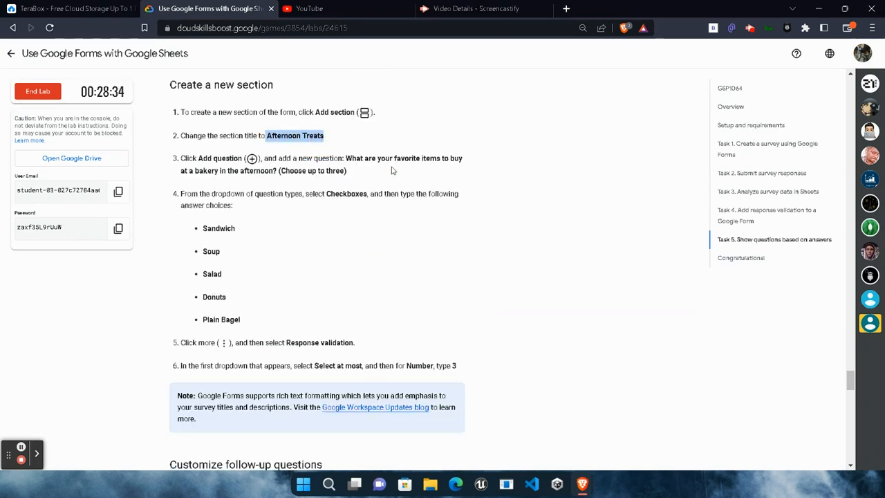
mouse_move(582, 483)
left_click(595, 427)
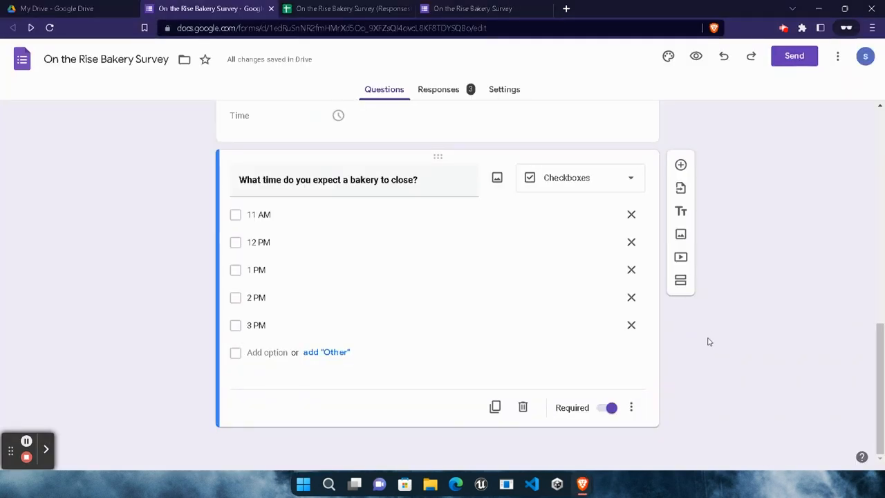
left_click(680, 280)
left_click(314, 385)
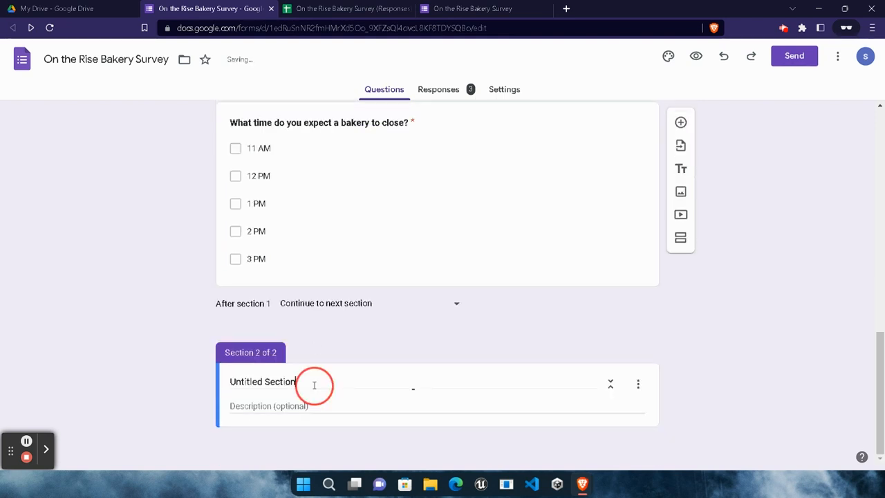
key("ctrl+a")
key("BackSpace")
key("ctrl+v")
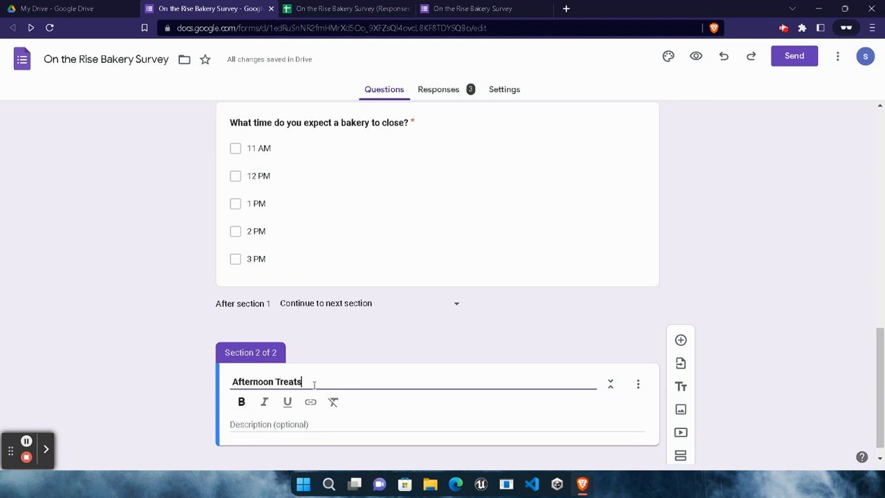
Step: Add the question "What are your favorite items to buy at a bakery in the afternoon? (Choose up to three)" to the Afternoon Treats section
left_click(681, 339)
mouse_move(582, 484)
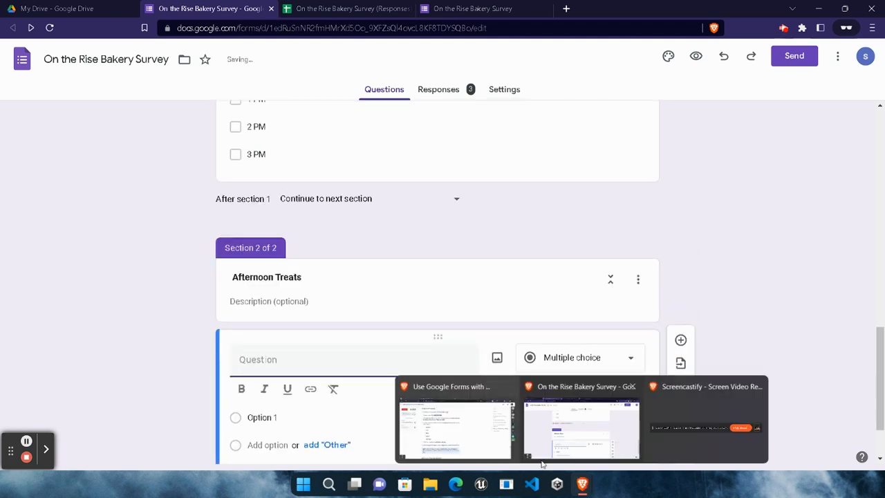
left_click(456, 423)
scroll(460, 366, "down", 1)
left_click_drag(346, 101, 355, 117)
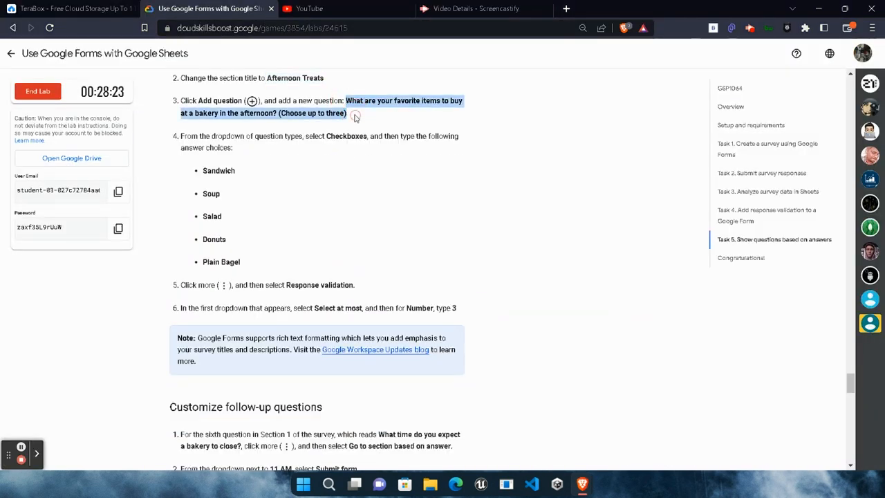
mouse_move(582, 484)
left_click(522, 388)
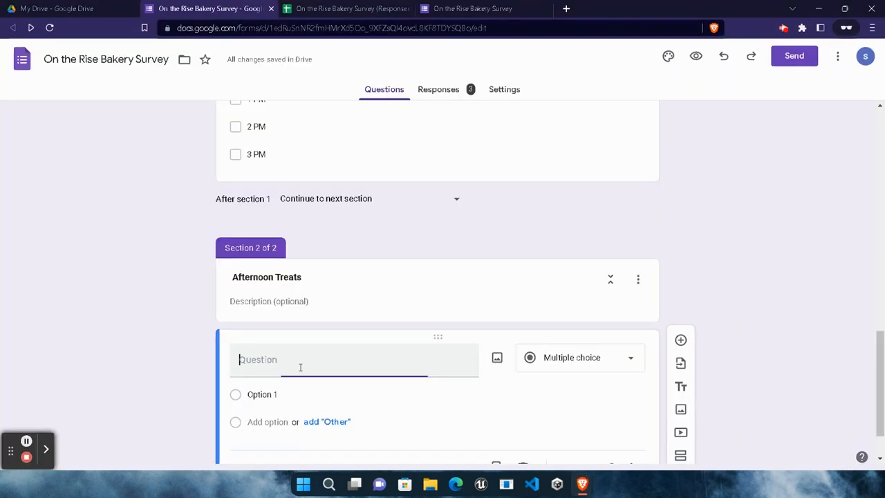
left_click(304, 367)
key("ctrl+v")
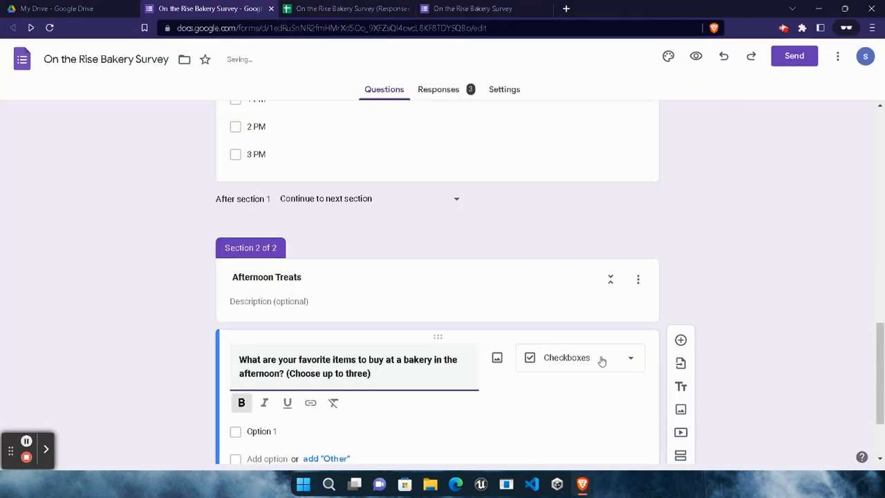
Step: Copy Sandwich from the lab's answer choices into the first option of the afternoon items question
mouse_move(582, 484)
left_click(452, 421)
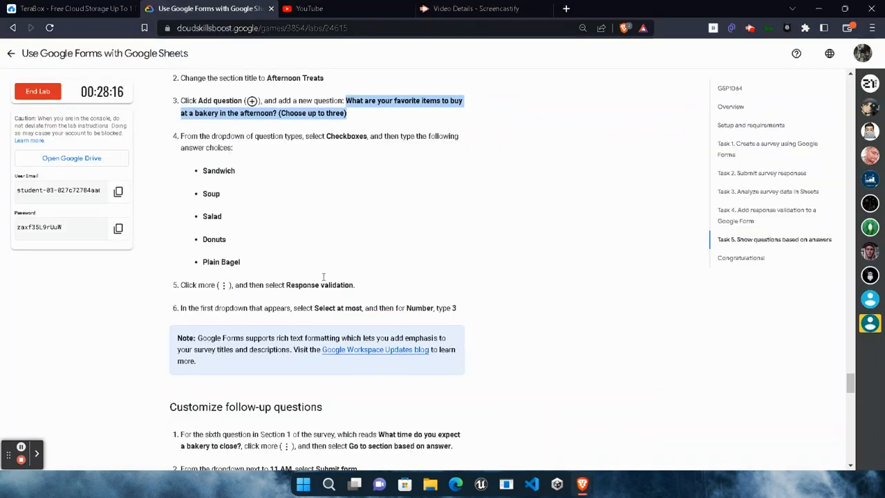
left_click_drag(204, 170, 241, 177)
key("ctrl+c")
mouse_move(582, 484)
left_click(582, 425)
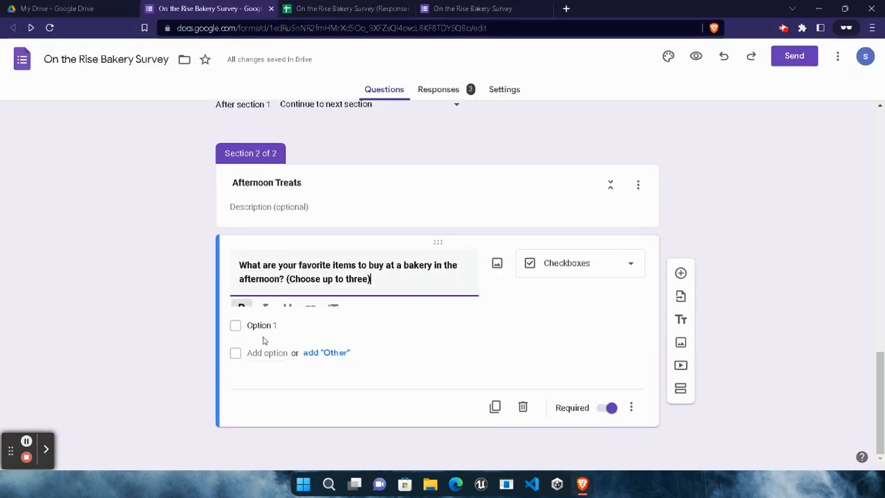
left_click(264, 327)
key("ctrl+v")
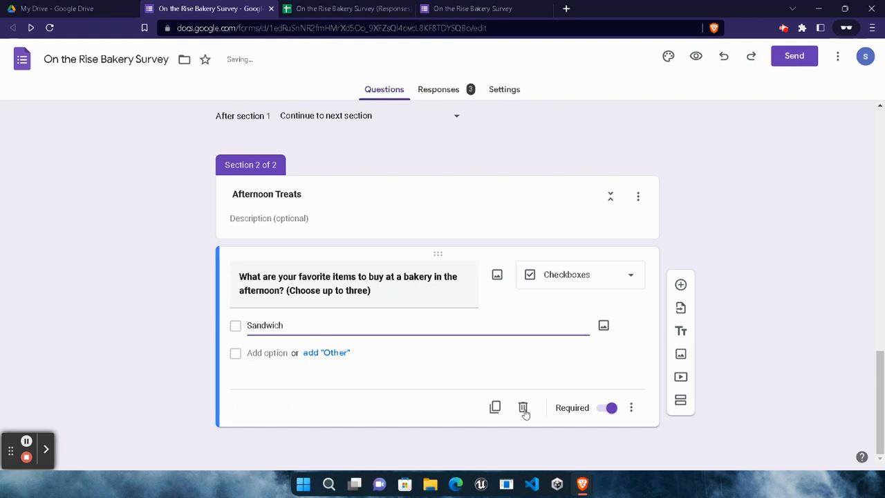
Step: Add the answer choices Soup and Salad from the lab to the afternoon items question
mouse_move(582, 484)
left_click(456, 423)
left_click_drag(204, 197, 221, 197)
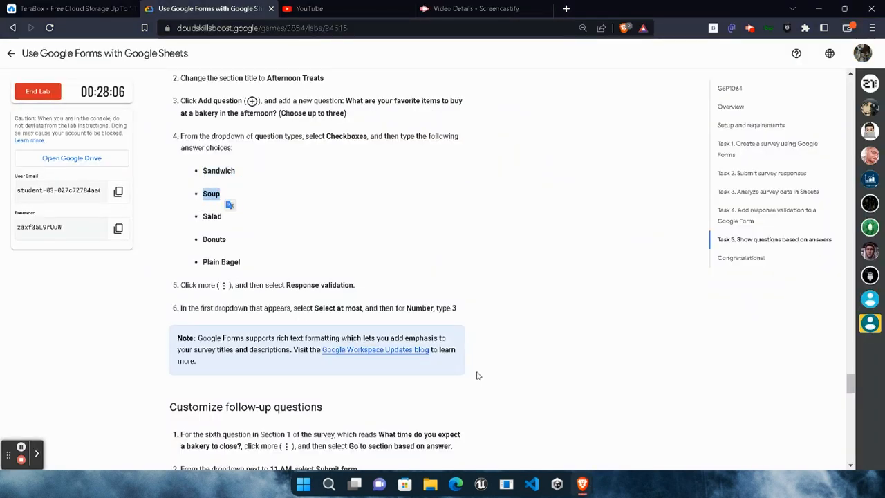
left_click(583, 425)
left_click(270, 356)
type("Soup")
left_click(456, 423)
double_click(207, 219)
key("ctrl+c")
left_click(582, 424)
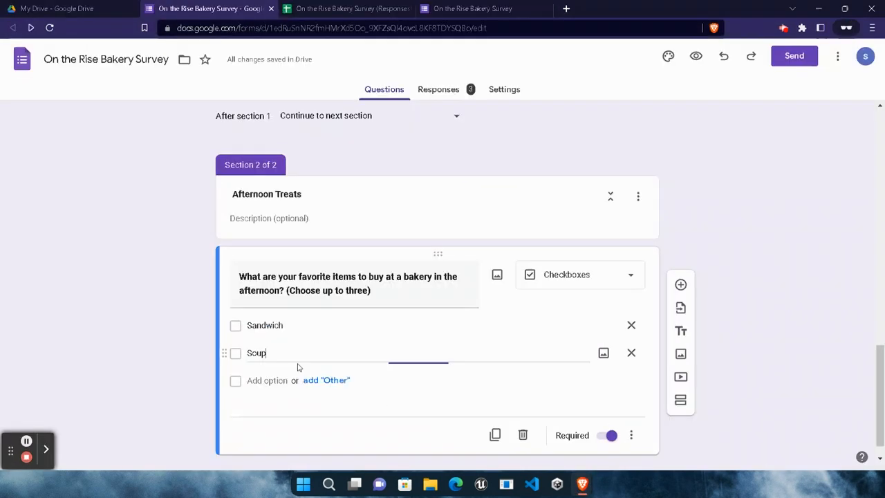
left_click(274, 380)
key("ctrl+v")
Step: Add the answer choices Donuts and Plain Bagel from the lab to the afternoon items question
left_click(456, 423)
double_click(213, 240)
left_click(583, 424)
left_click(270, 407)
type("Donuts")
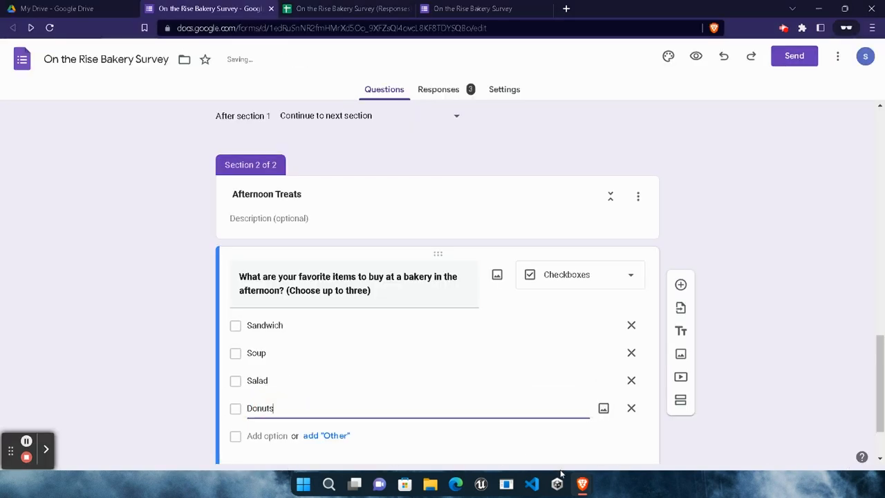
left_click(456, 423)
triple_click(207, 148)
key("ctrl+c")
left_click(583, 425)
left_click(270, 380)
key("ctrl+v")
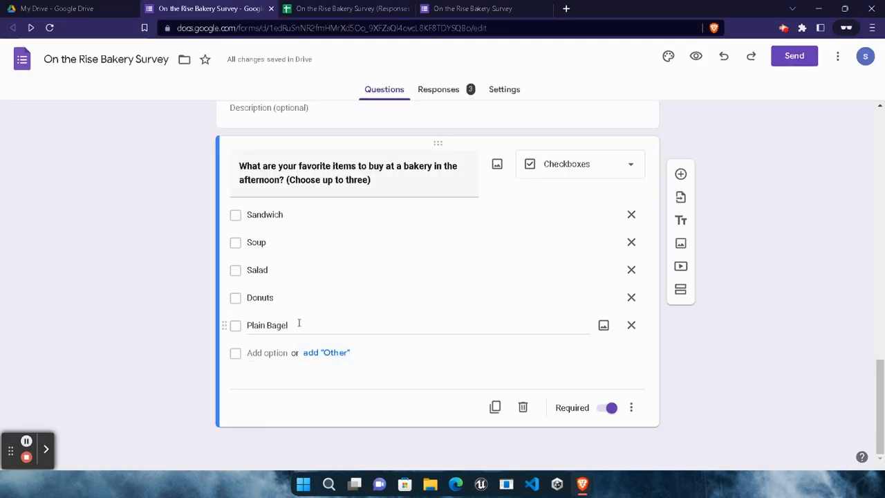
Step: Add response validation to the afternoon items question with the rule Select at most 3
left_click(630, 408)
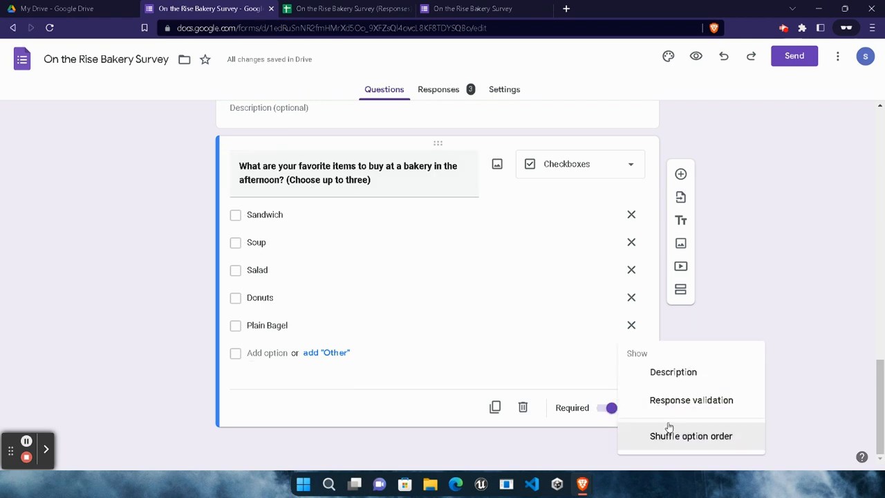
left_click(687, 399)
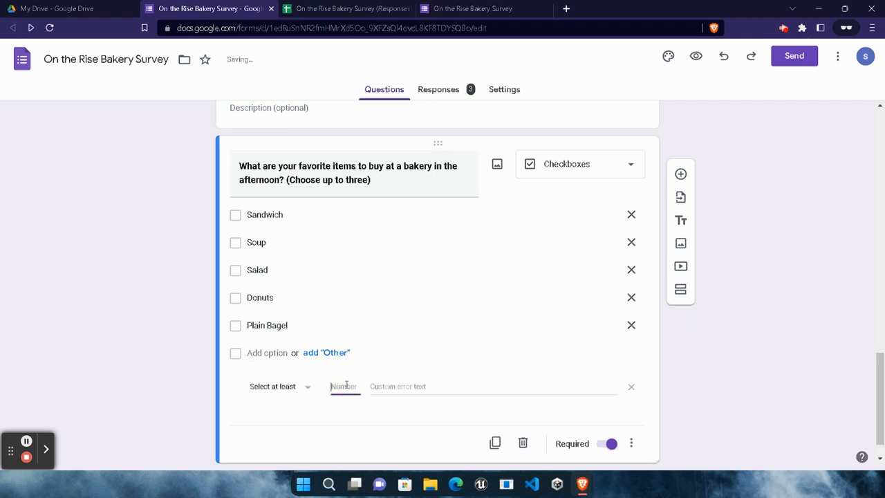
type("3")
left_click(279, 386)
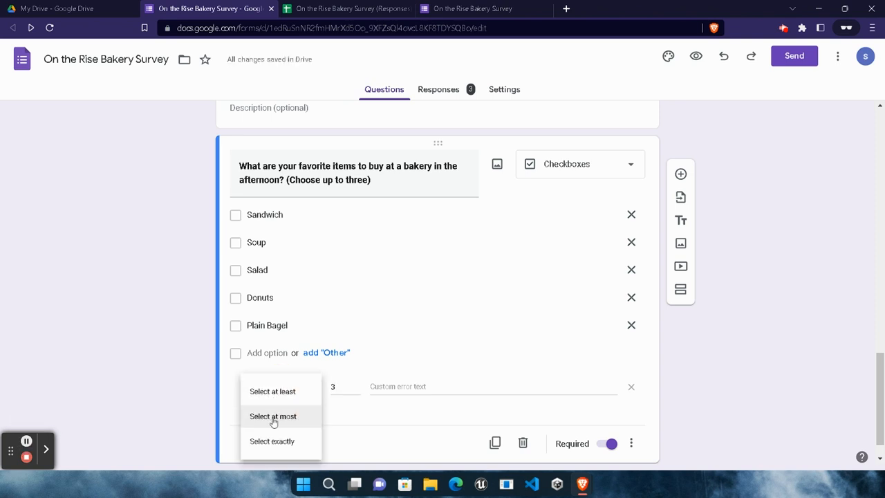
left_click(274, 418)
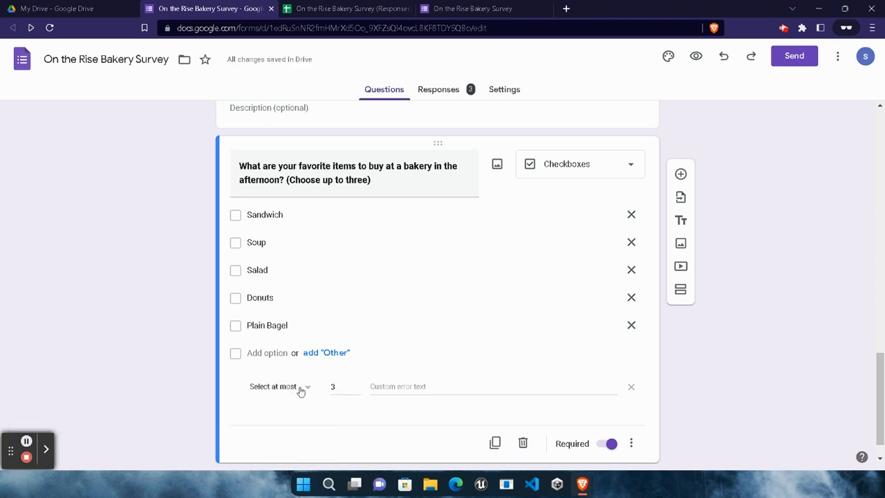
Step: Switch to the lab instructions window and check progress for the Show questions based on answers objective
left_click(301, 389)
left_click(303, 391)
mouse_move(582, 483)
left_click(484, 414)
scroll(311, 242, "down", 6)
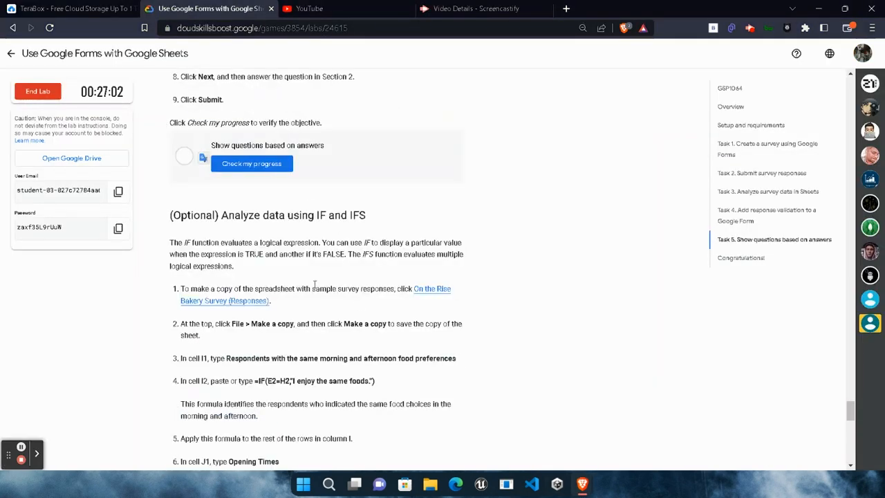
left_click(275, 168)
scroll(525, 314, "up", 1)
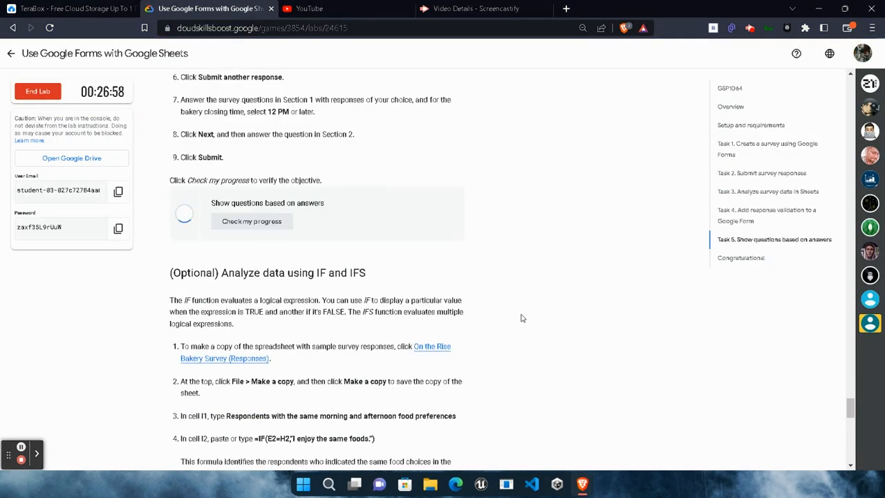
left_click_drag(211, 240, 297, 243)
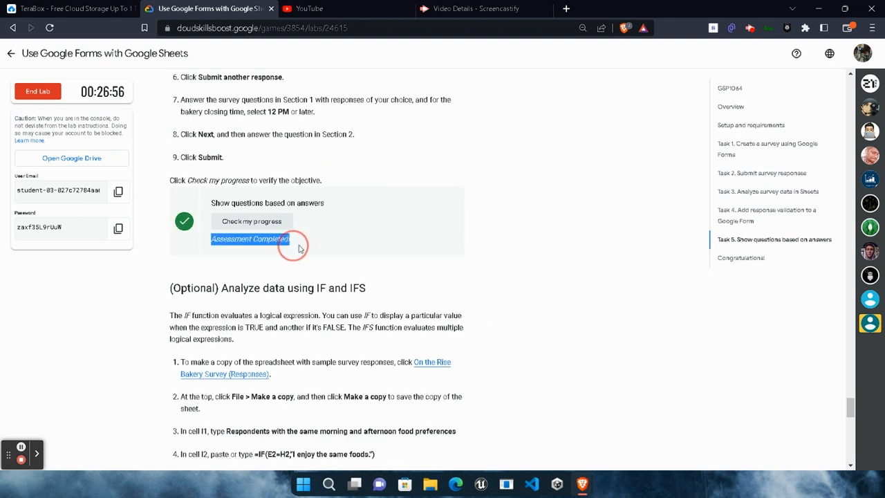
left_click(436, 282)
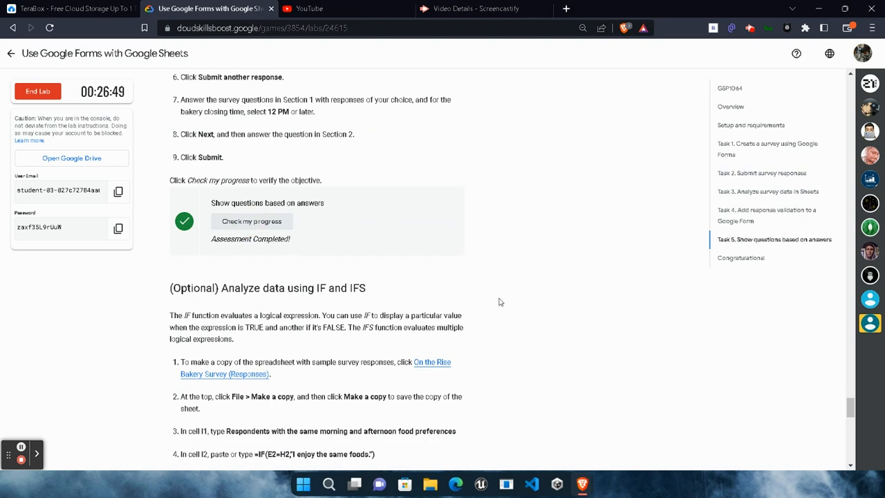
Step: End the Use Google Forms with Google Sheets lab and submit a five-star satisfaction rating for it
scroll(500, 302, "down", 9)
triple_click(341, 192)
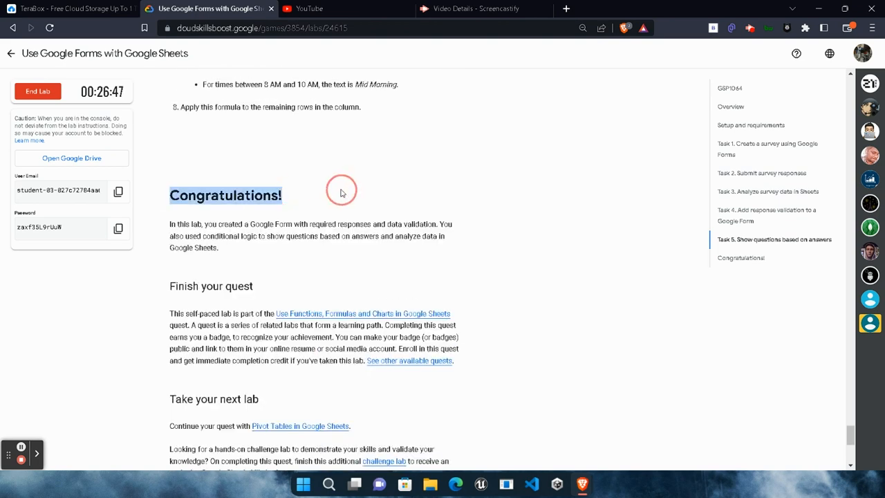
left_click(38, 91)
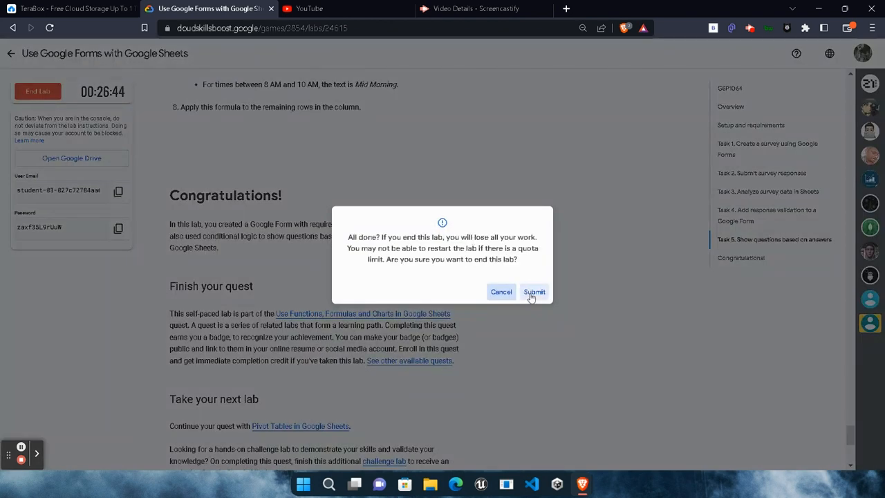
left_click(533, 293)
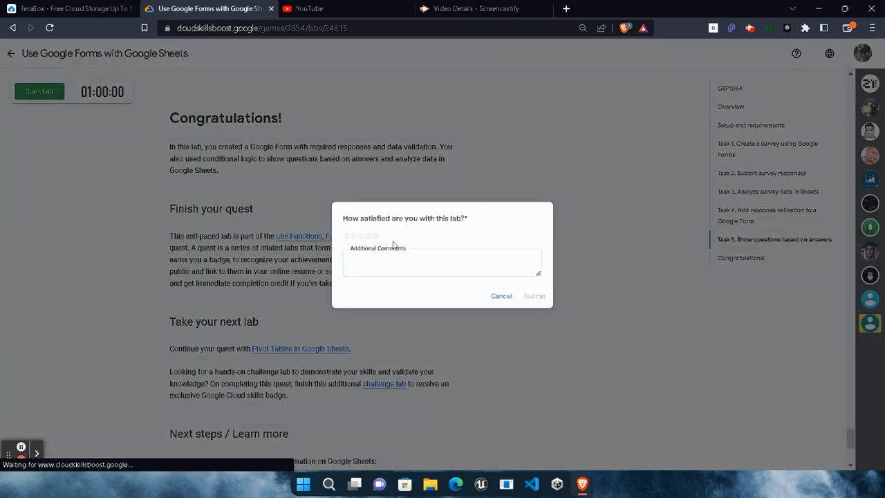
left_click(375, 235)
left_click(530, 296)
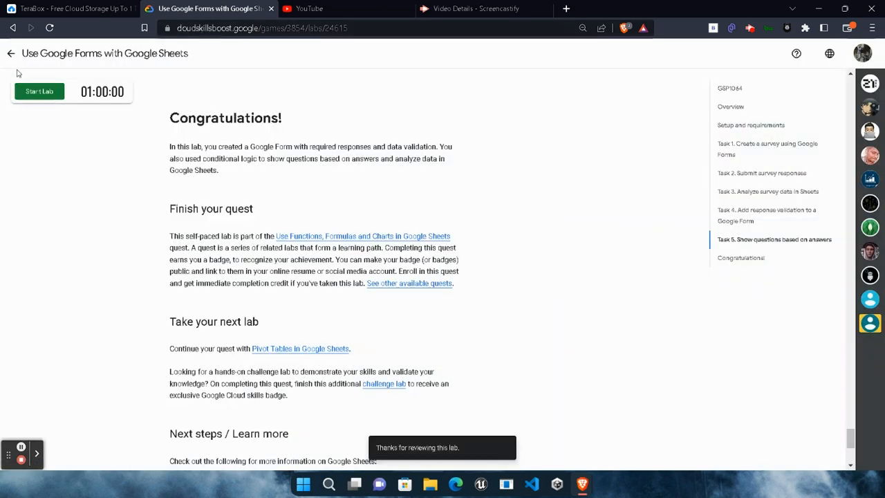
Step: Return to the Data Without the Degree [Arcade] game page and expand the labs under Ramp up! Get familiar with self-serve data tools
left_click(11, 53)
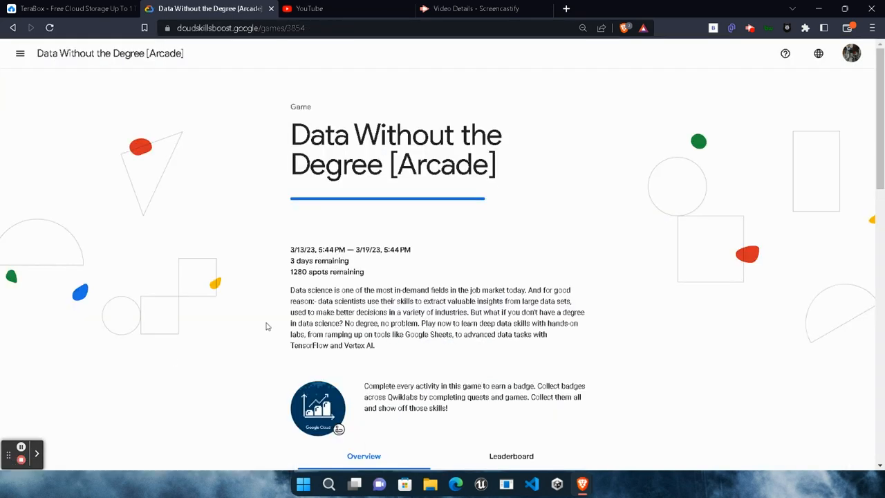
scroll(269, 325, "down", 6)
scroll(515, 329, "down", 2)
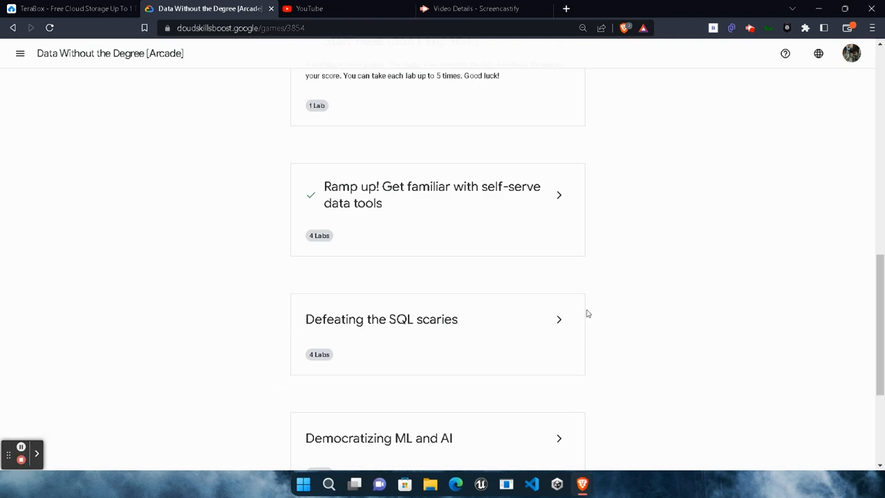
left_click(558, 197)
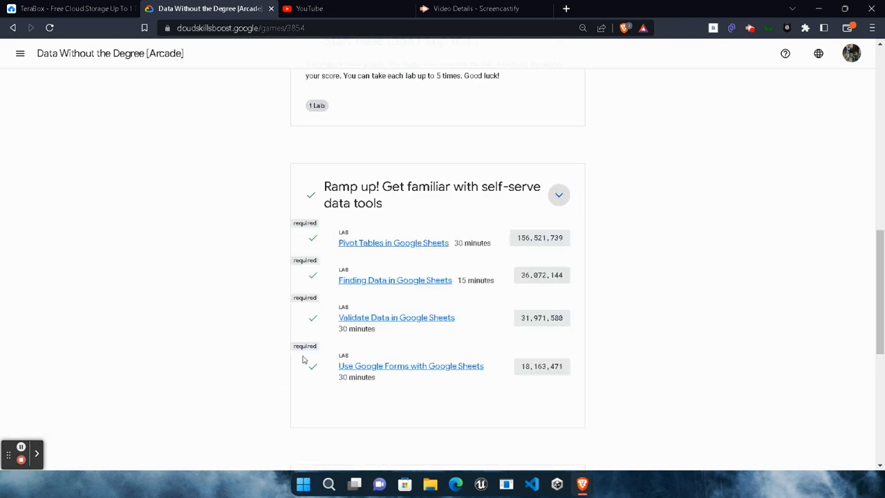